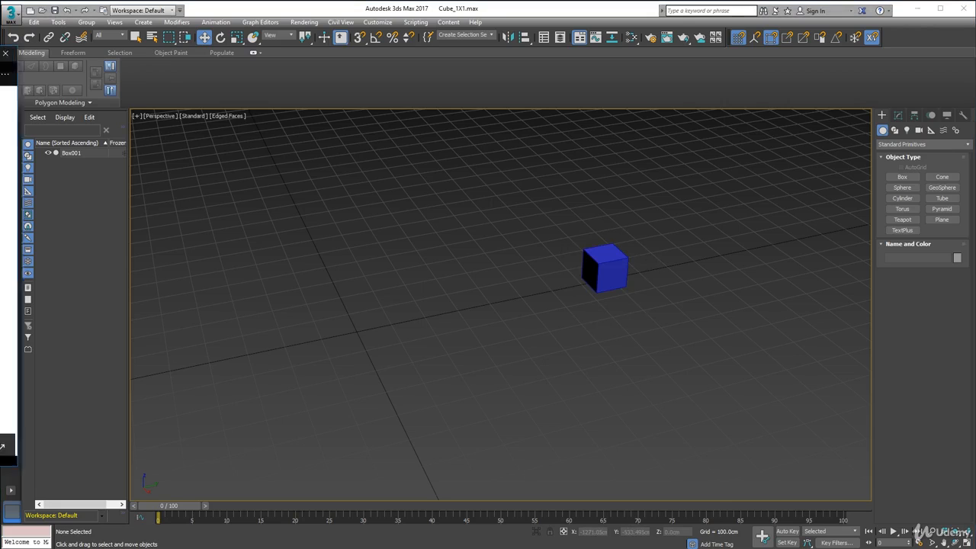
# Check the axe reference image, then draw a plane about 400 cm long and 500 cm wide snapped to the grid around the origin.
pyautogui.moveTo(0, 55); pyautogui.dragTo(581, 81)
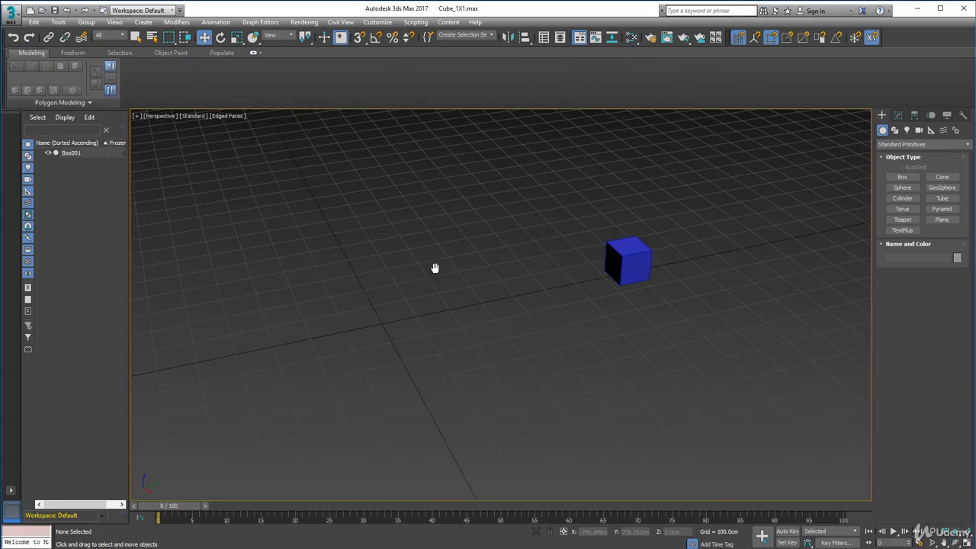
pyautogui.moveTo(434, 267); pyautogui.dragTo(525, 253, button='middle')
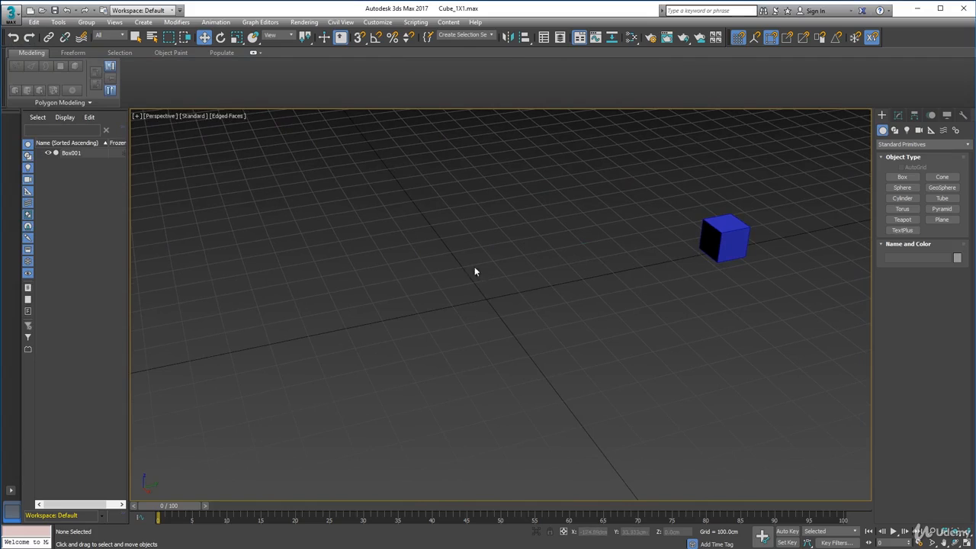
pyautogui.click(942, 220)
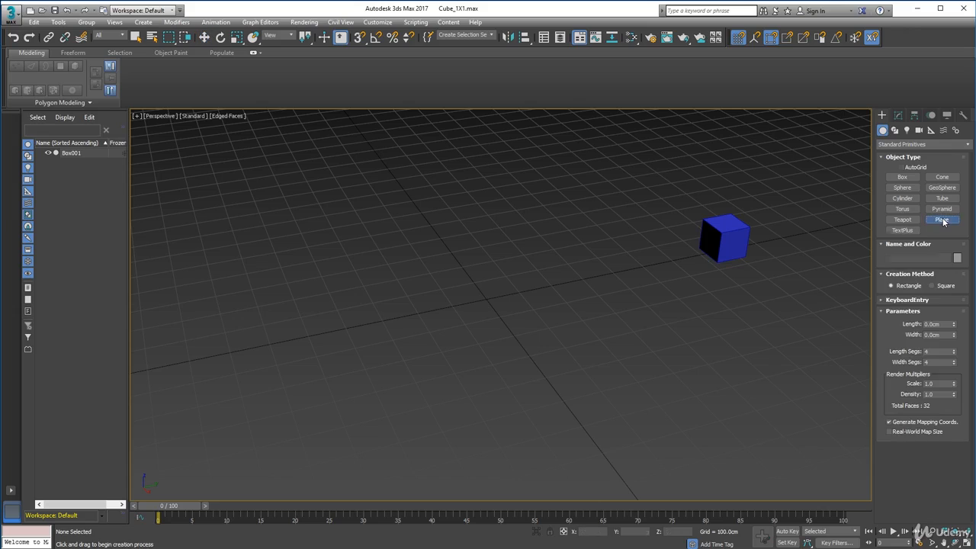
pyautogui.press('s')
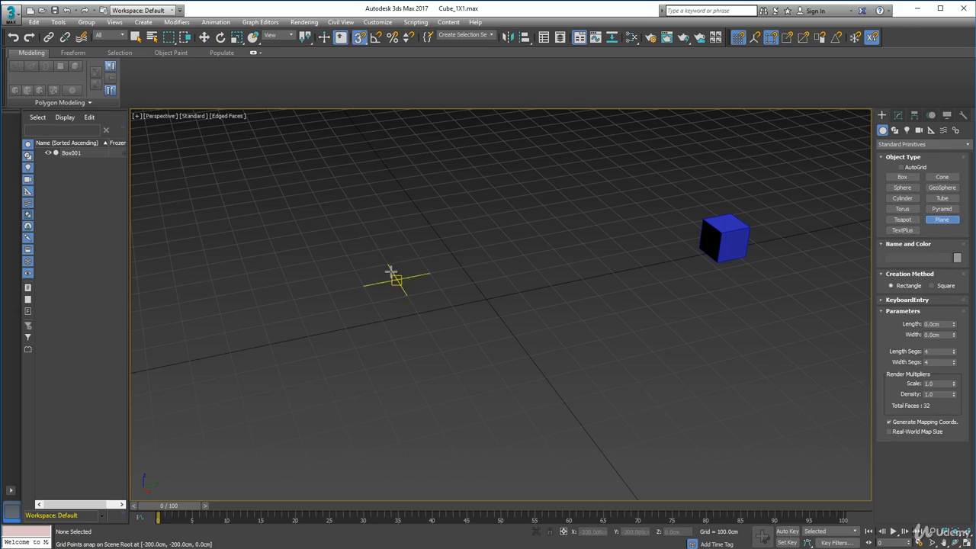
pyautogui.moveTo(387, 264); pyautogui.dragTo(580, 320)
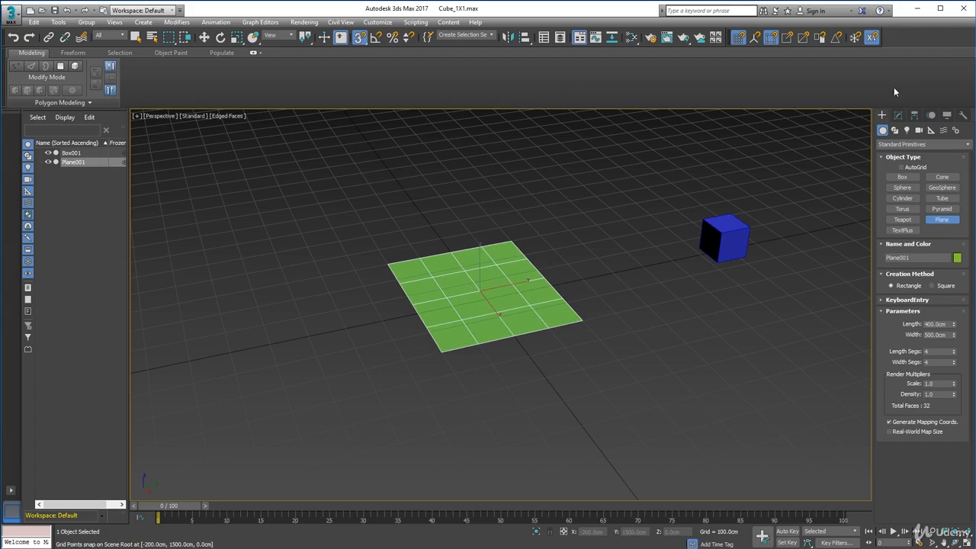
# Set the plane's length and width segments to 1 each.
pyautogui.click(898, 116)
pyautogui.doubleClick(927, 321)
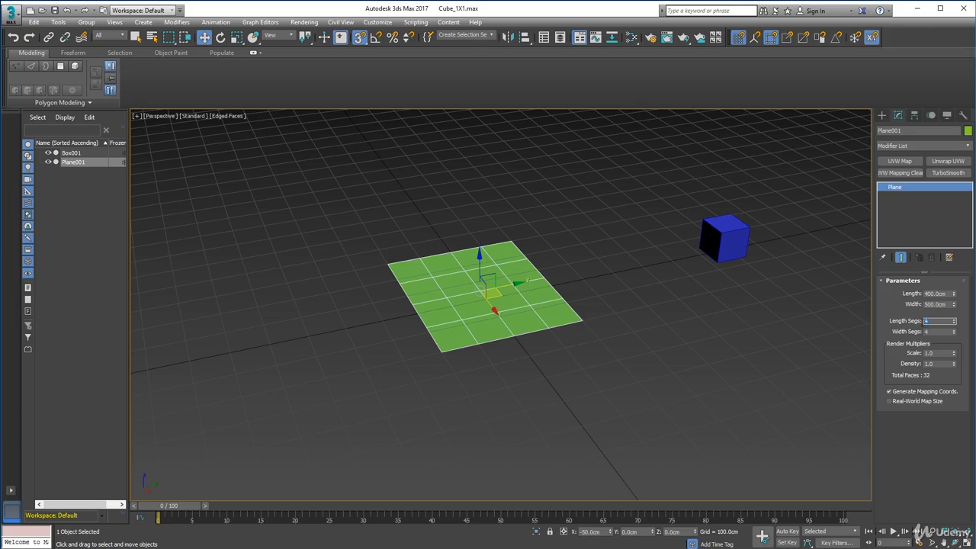
pyautogui.press('BackSpace')
pyautogui.write('1')
pyautogui.press('Tab')
pyautogui.write('1')
pyautogui.press('Tab')
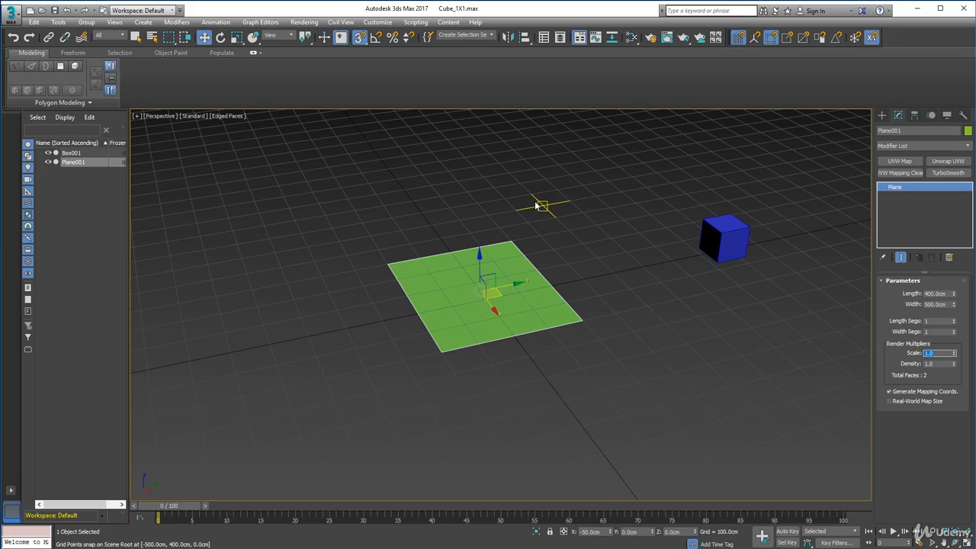
# Rotate the plane 90° upright with angle snapping on, and move it back along X to about -403 cm.
pyautogui.click(220, 37)
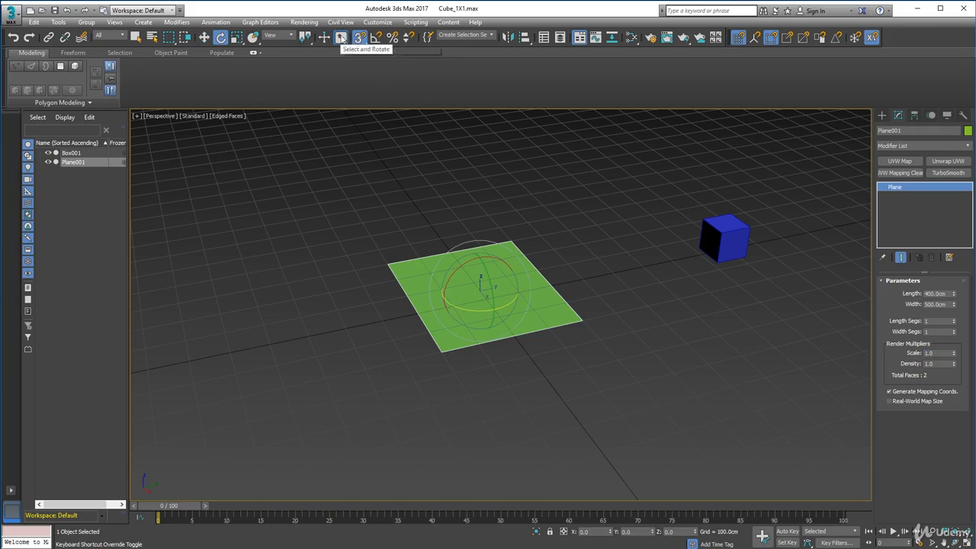
pyautogui.click(375, 38)
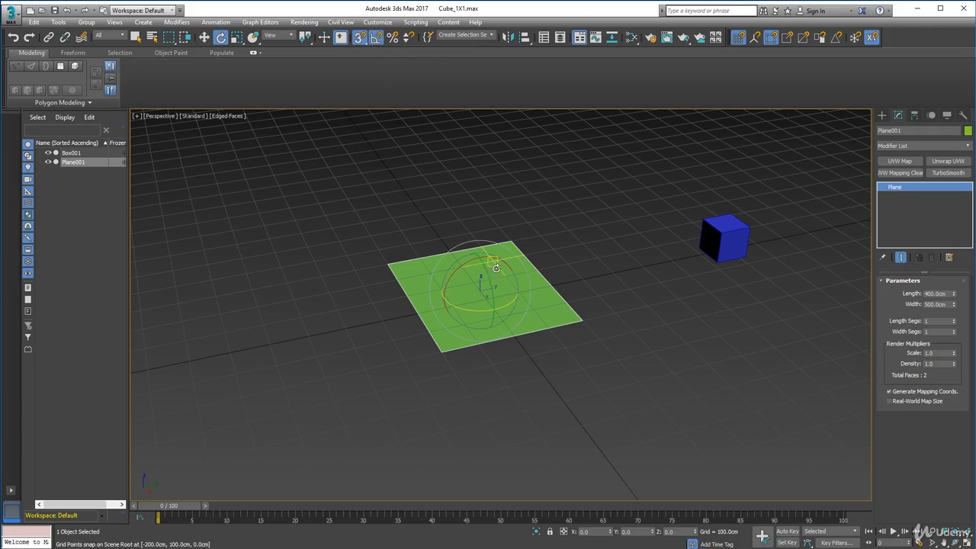
pyautogui.press('s')
pyautogui.moveTo(483, 266); pyautogui.dragTo(502, 308)
pyautogui.click(204, 36)
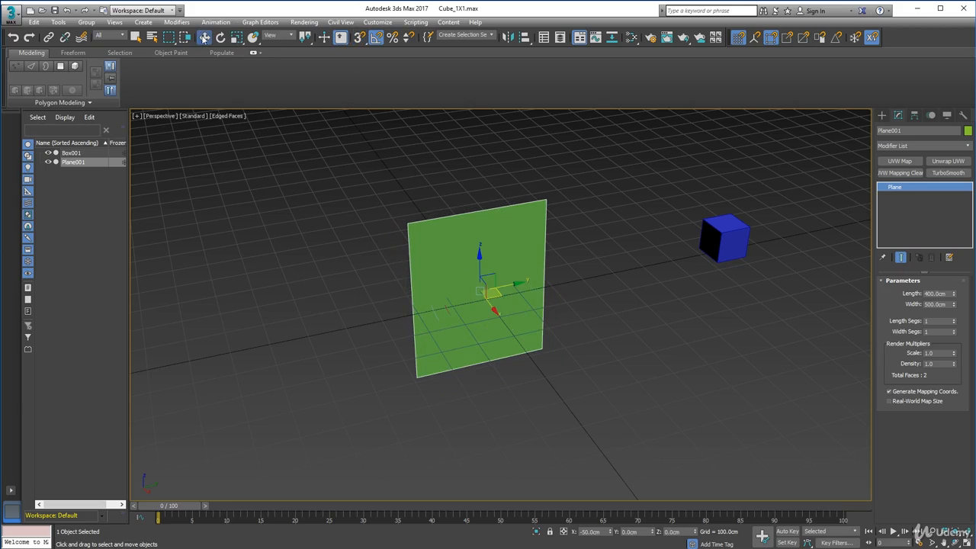
pyautogui.moveTo(496, 310); pyautogui.dragTo(453, 260)
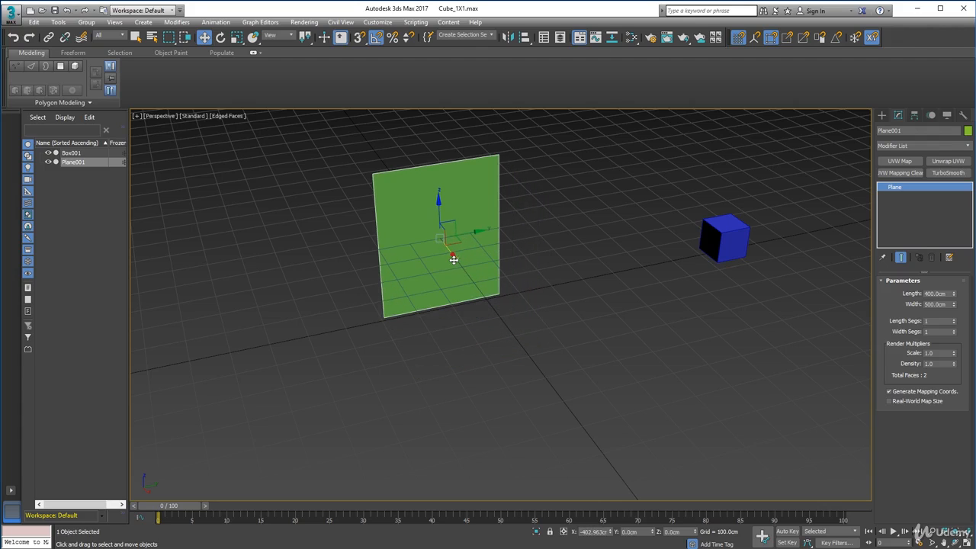
# Switch the viewport to the Left view and set its display to Default Shading.
pyautogui.press('l')
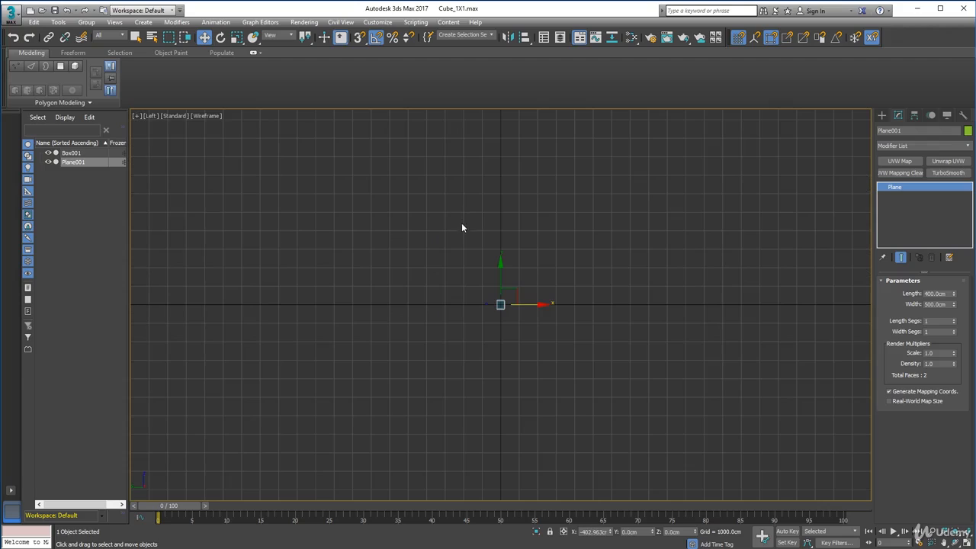
pyautogui.scroll(4, 519, 304)
pyautogui.moveTo(525, 296); pyautogui.dragTo(647, 292, button='middle')
pyautogui.scroll(5, 647, 292)
pyautogui.moveTo(546, 296); pyautogui.dragTo(732, 285, button='middle')
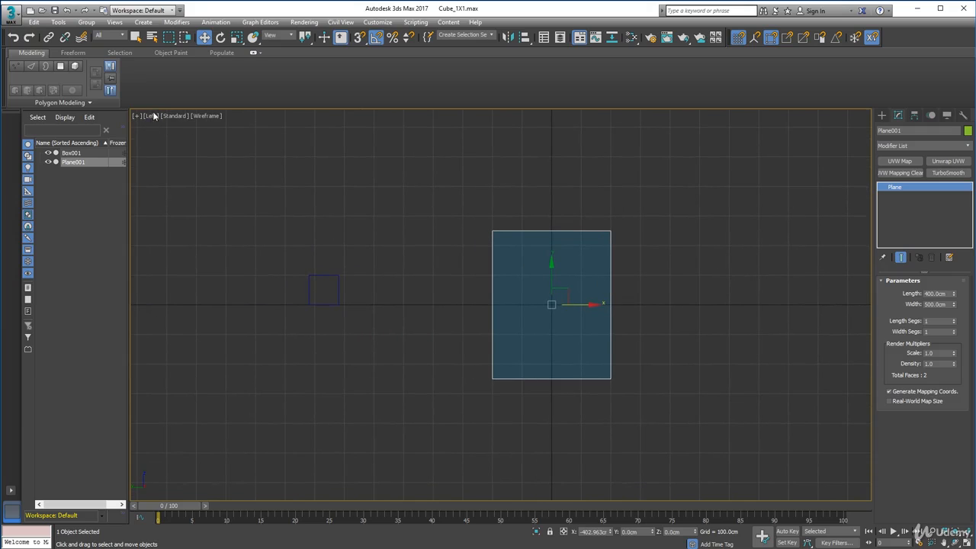
pyautogui.click(221, 39)
pyautogui.click(319, 141)
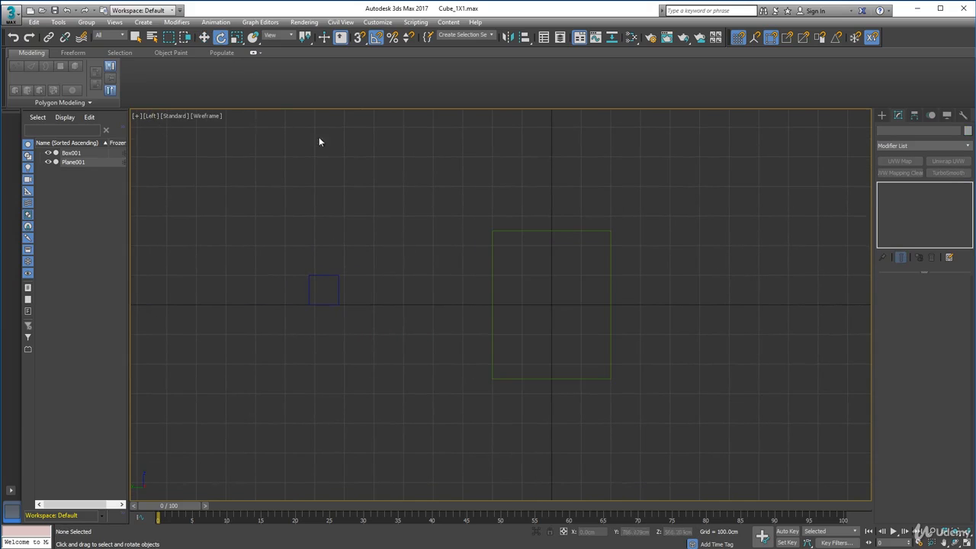
pyautogui.click(207, 116)
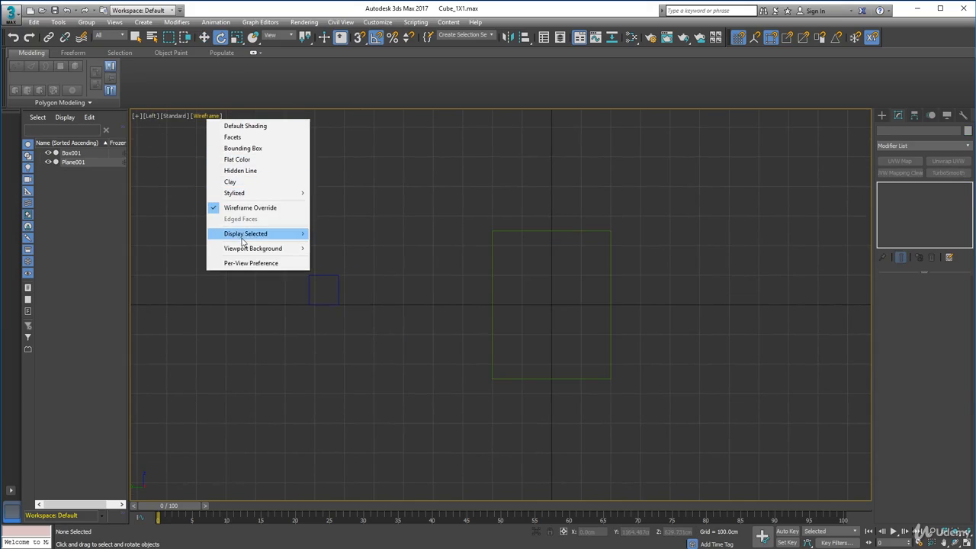
pyautogui.click(245, 129)
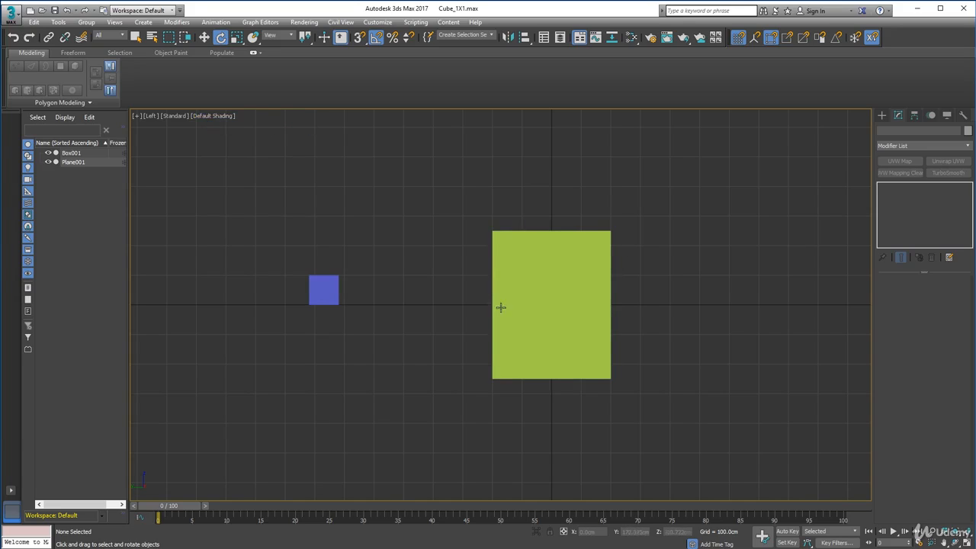
# Set the upright plane's width to 400 cm to make it square.
pyautogui.click(497, 265)
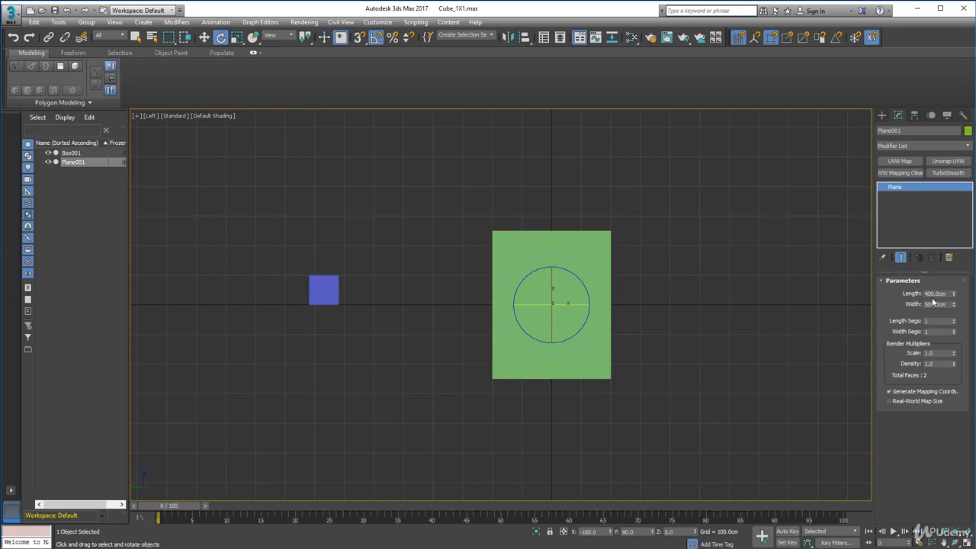
pyautogui.moveTo(933, 304); pyautogui.dragTo(914, 307)
pyautogui.write('400')
pyautogui.press('Return')
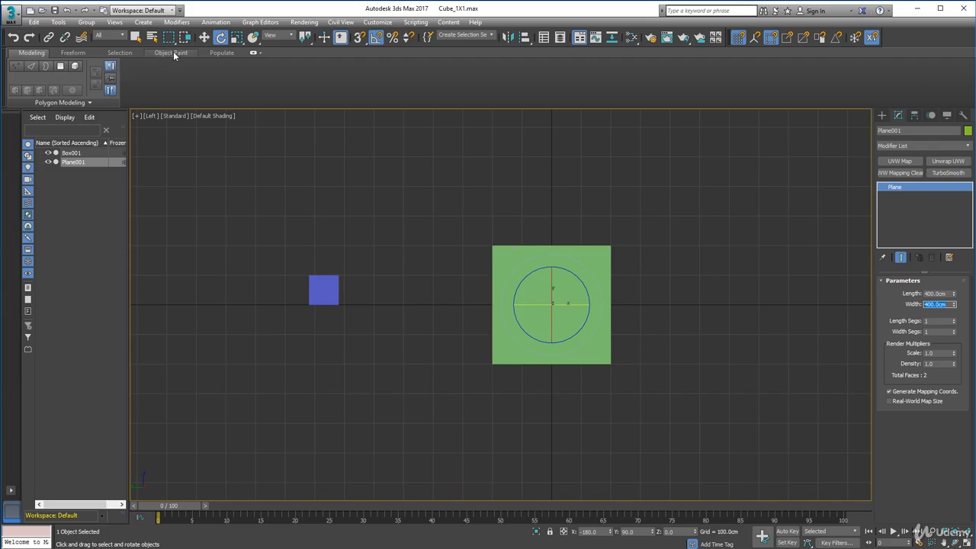
# Raise the plane to a height of 200 cm so its lower edge snaps onto the ground line.
pyautogui.click(205, 37)
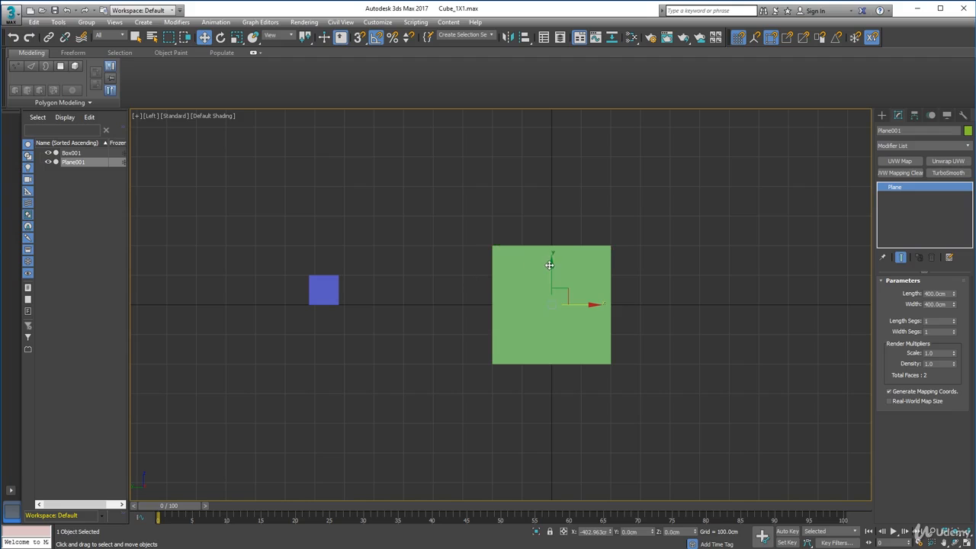
pyautogui.moveTo(551, 262); pyautogui.dragTo(567, 199)
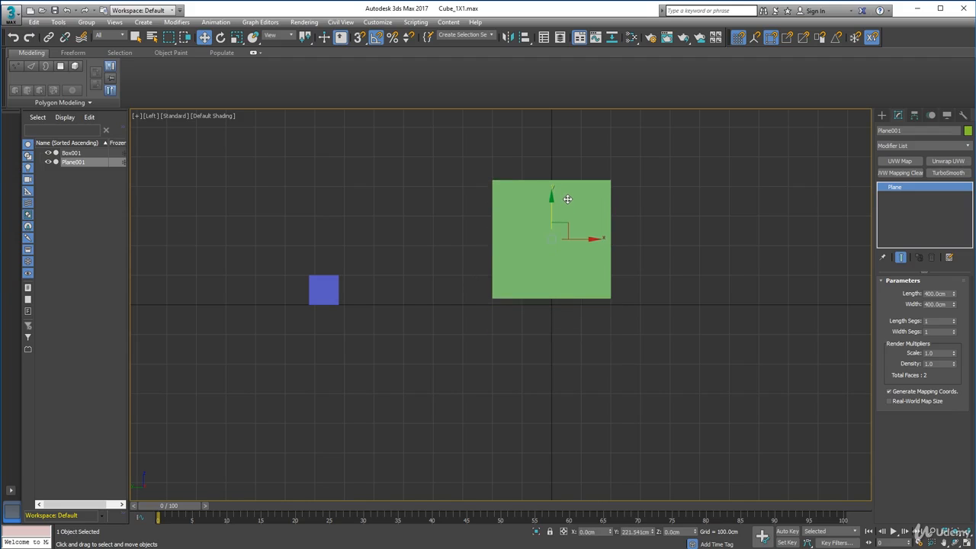
pyautogui.press('s')
pyautogui.moveTo(609, 294); pyautogui.dragTo(345, 302)
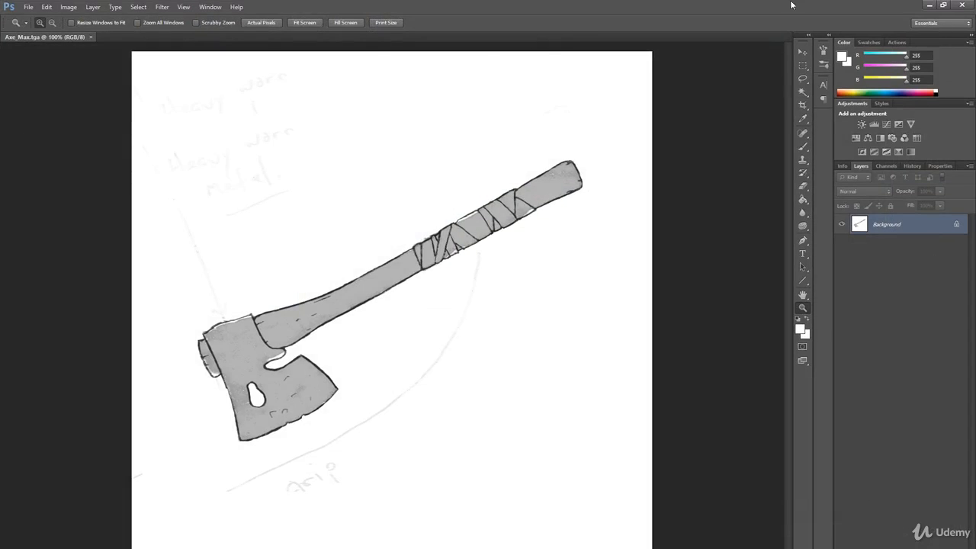
# Close the axe image in Photoshop, open the Material Editor in 3ds Max and change it to Compact mode.
pyautogui.click(962, 9)
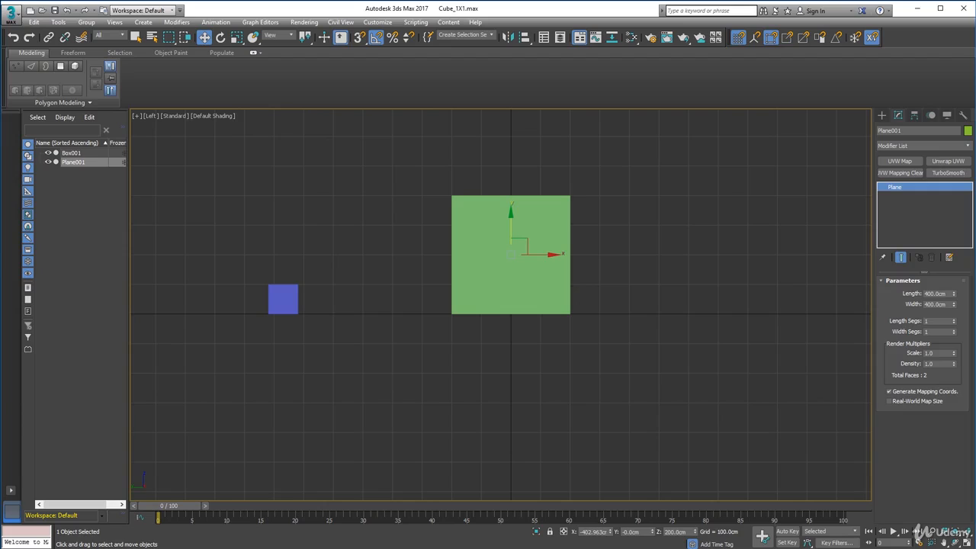
pyautogui.click(631, 38)
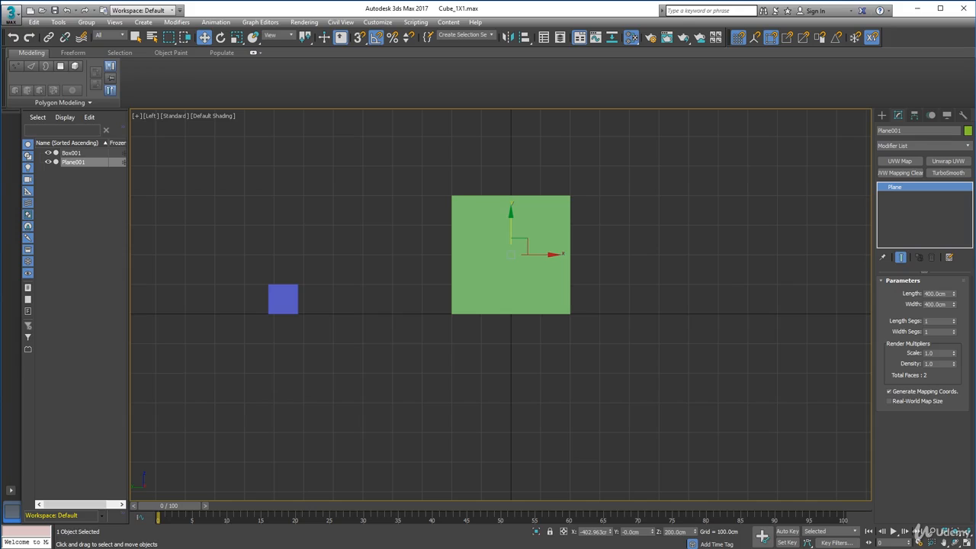
pyautogui.moveTo(0, 123); pyautogui.dragTo(402, 84)
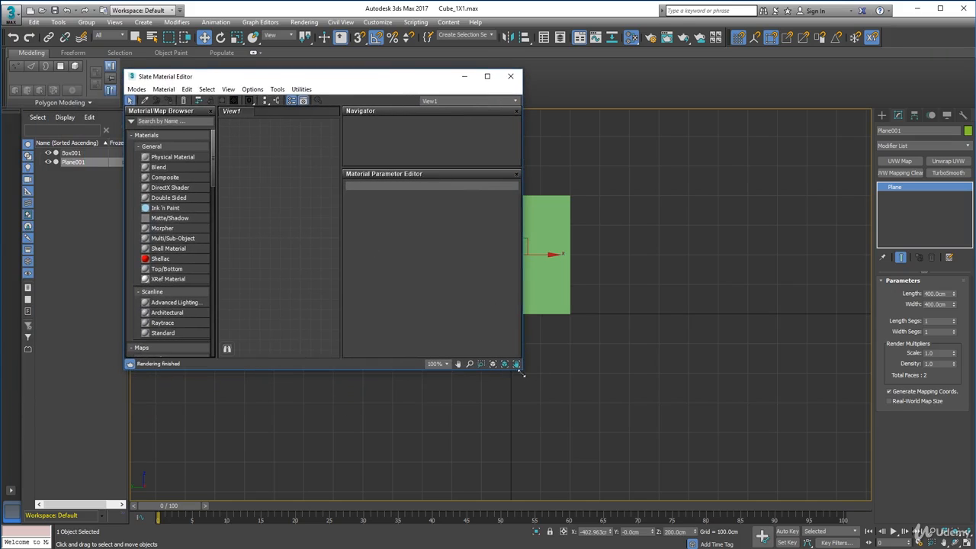
pyautogui.moveTo(523, 372); pyautogui.dragTo(611, 450)
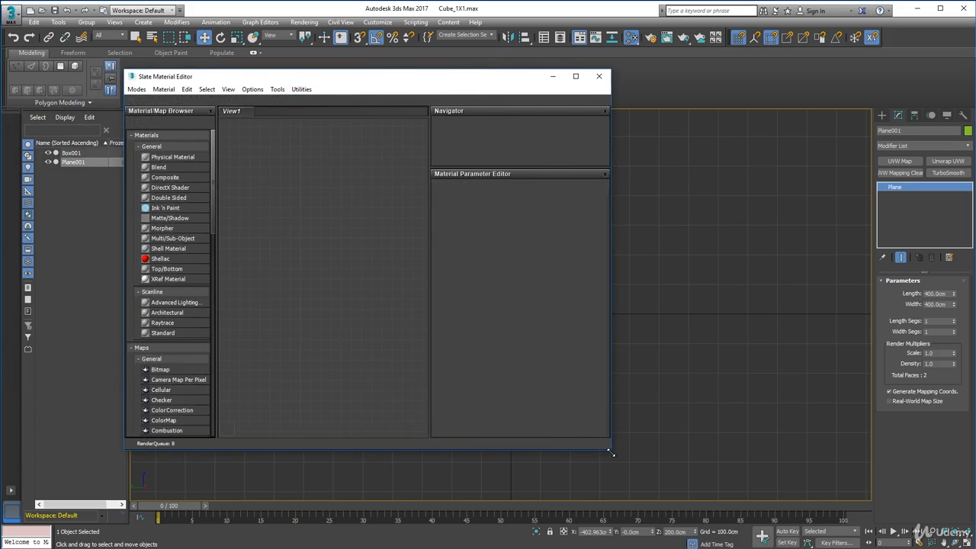
pyautogui.moveTo(610, 151); pyautogui.dragTo(668, 158)
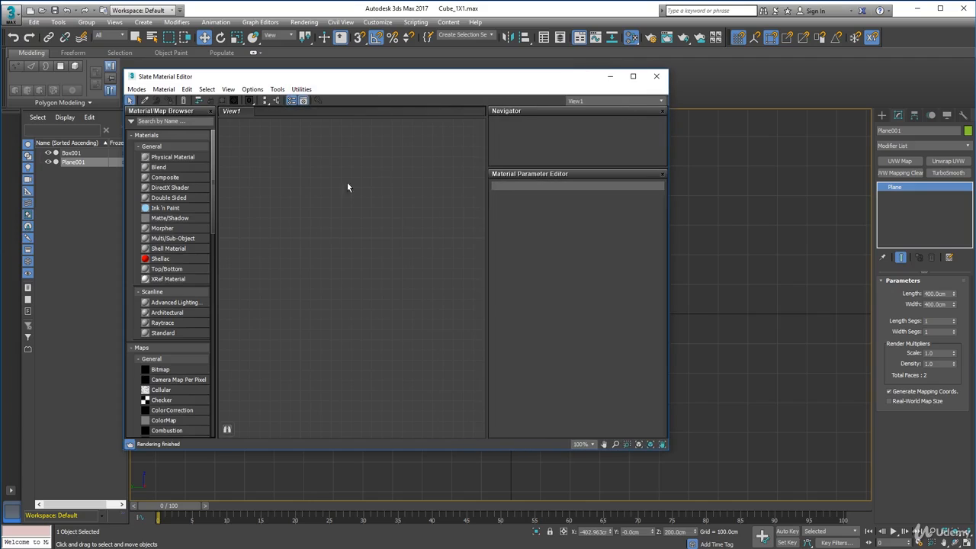
pyautogui.click(137, 89)
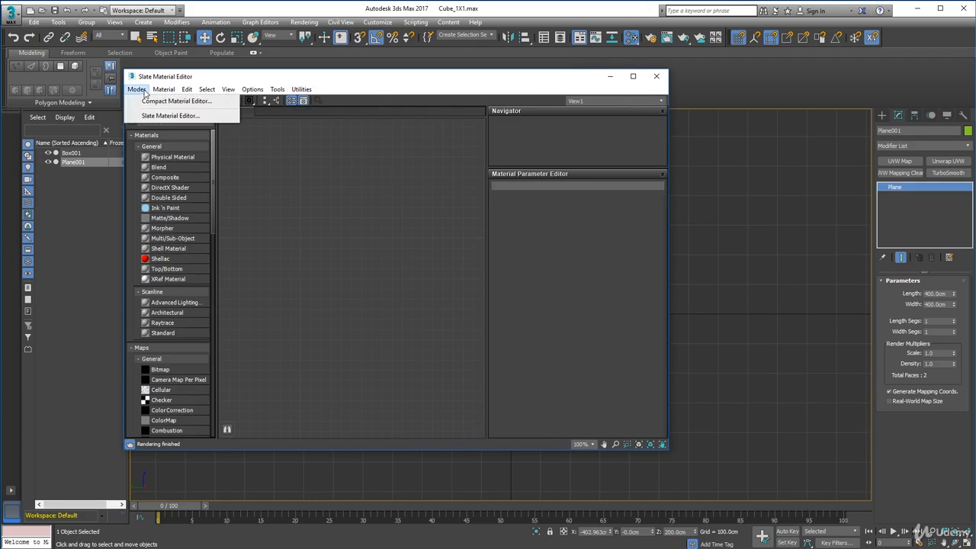
pyautogui.click(173, 101)
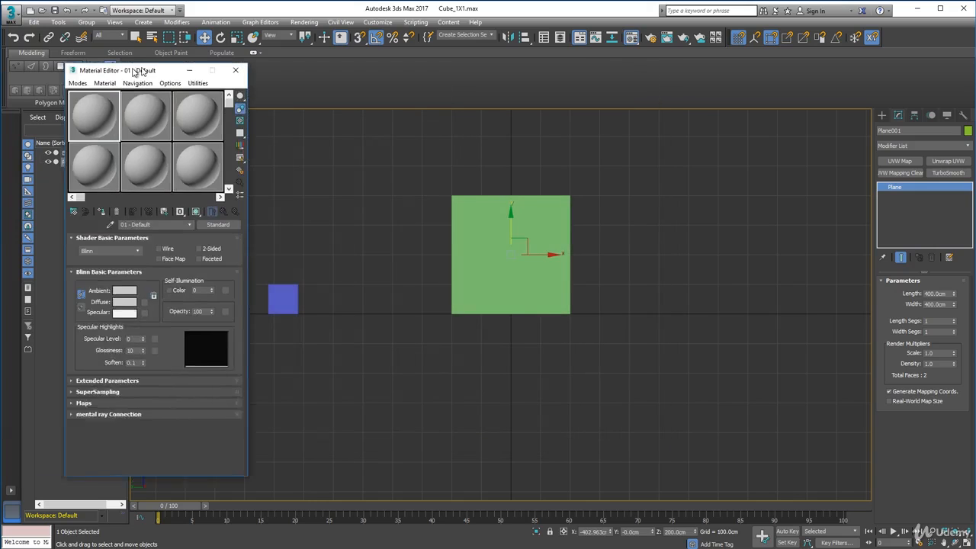
pyautogui.moveTo(133, 64); pyautogui.dragTo(381, 72)
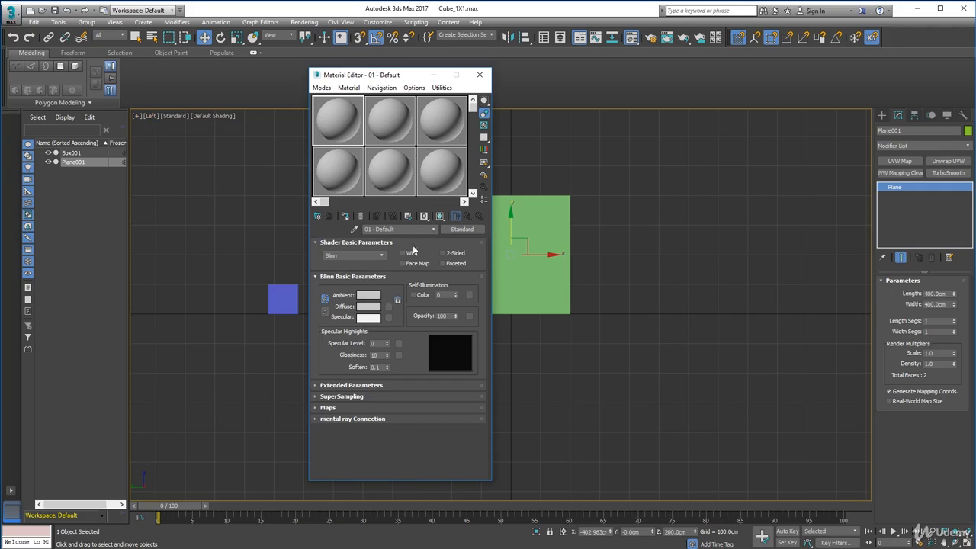
# Show 6 X 4 sample windows in the Material Editor and place its window clear of the plane.
pyautogui.rightClick(347, 134)
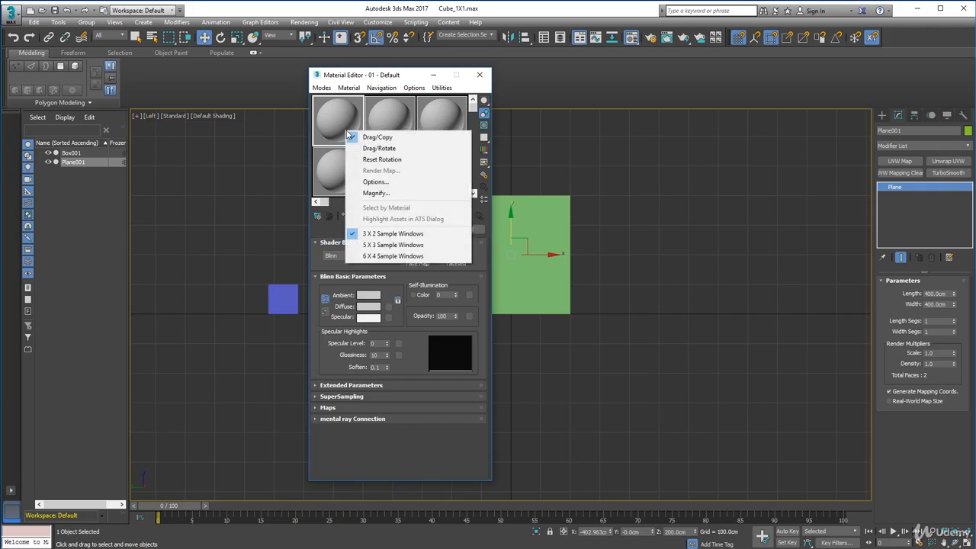
pyautogui.click(381, 246)
pyautogui.rightClick(328, 116)
pyautogui.click(361, 241)
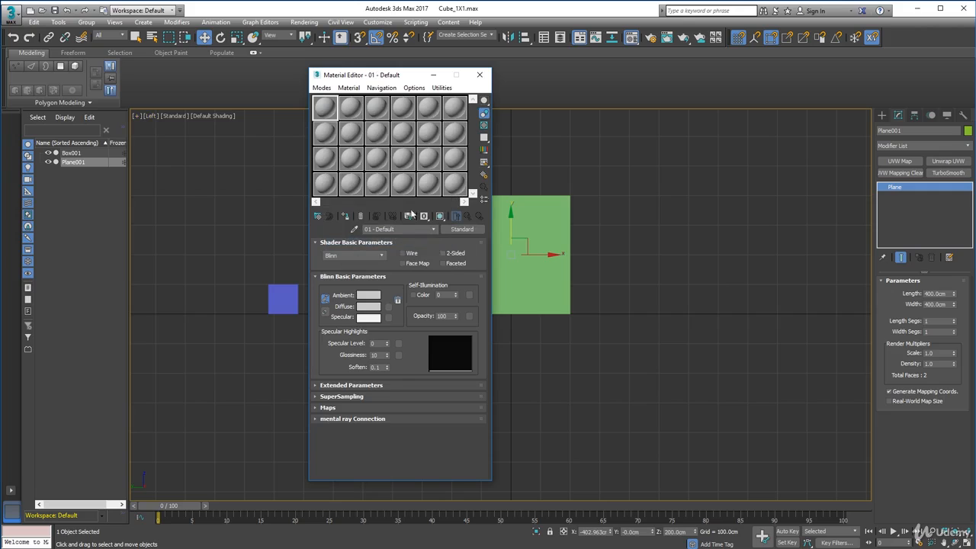
pyautogui.moveTo(381, 77); pyautogui.dragTo(715, 76)
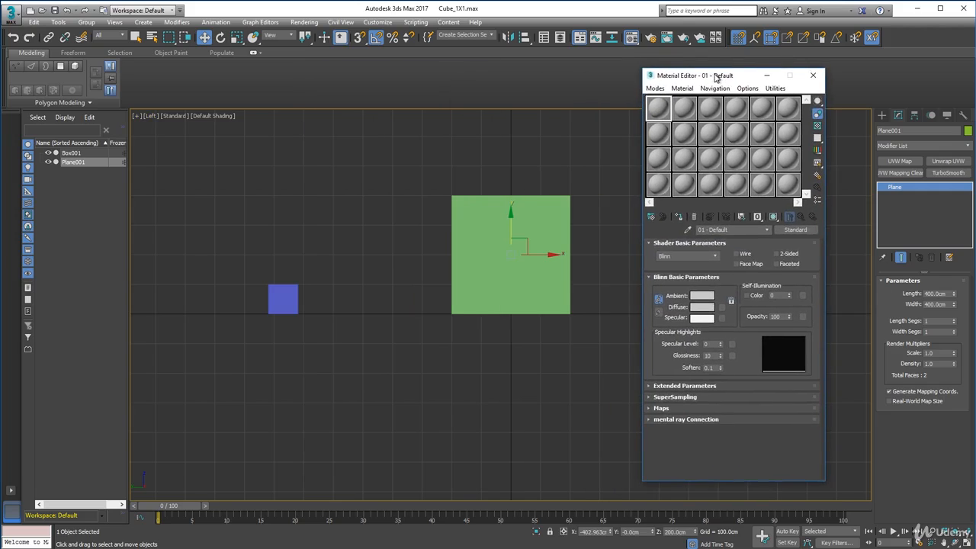
# Name the first material Axe Image and load the Axe_Max bitmap as its diffuse map.
pyautogui.click(660, 132)
pyautogui.write('Axe Image')
pyautogui.click(721, 307)
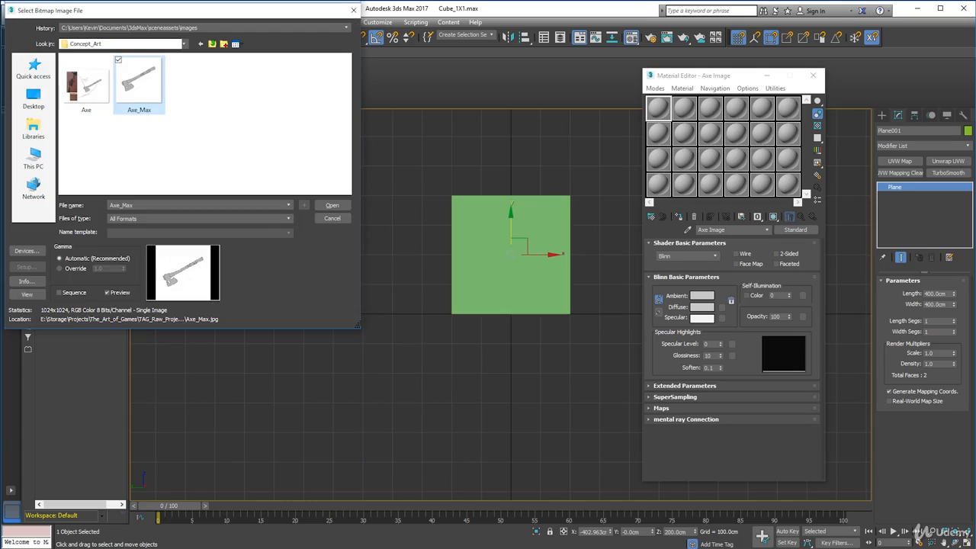
pyautogui.click(333, 205)
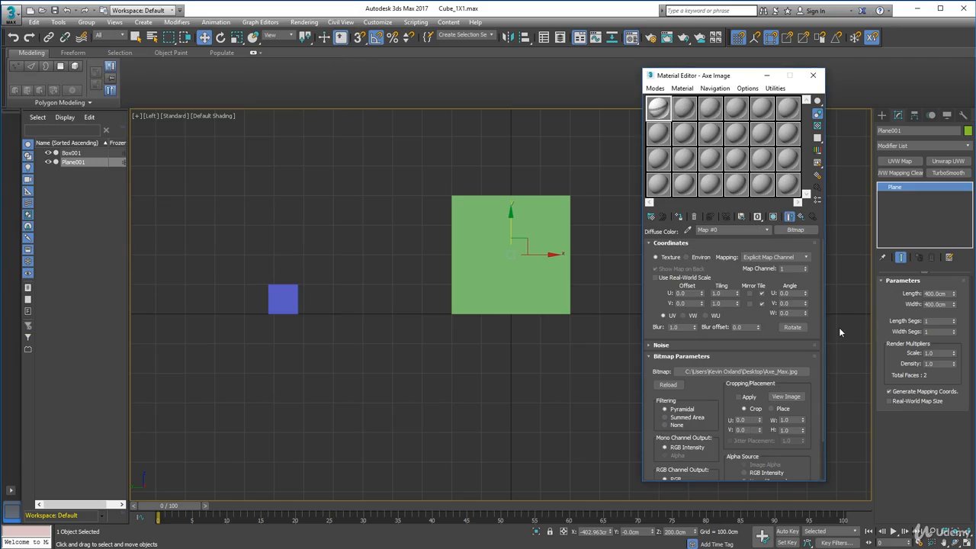
# Collapse the Coordinates rollout and inspect the Axe_Max bitmap in the cropping/placement preview, closing the preview when done.
pyautogui.click(650, 243)
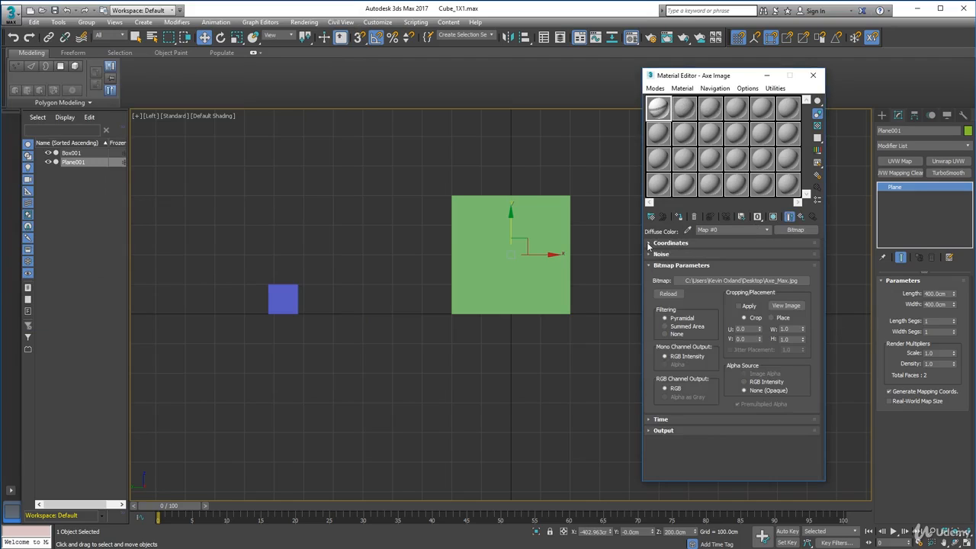
pyautogui.click(787, 305)
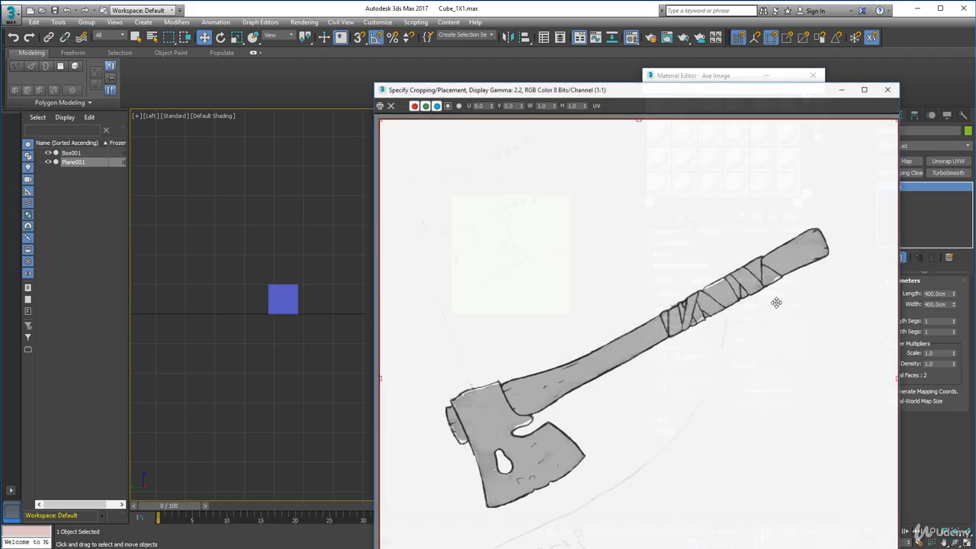
pyautogui.moveTo(642, 92); pyautogui.dragTo(523, 44)
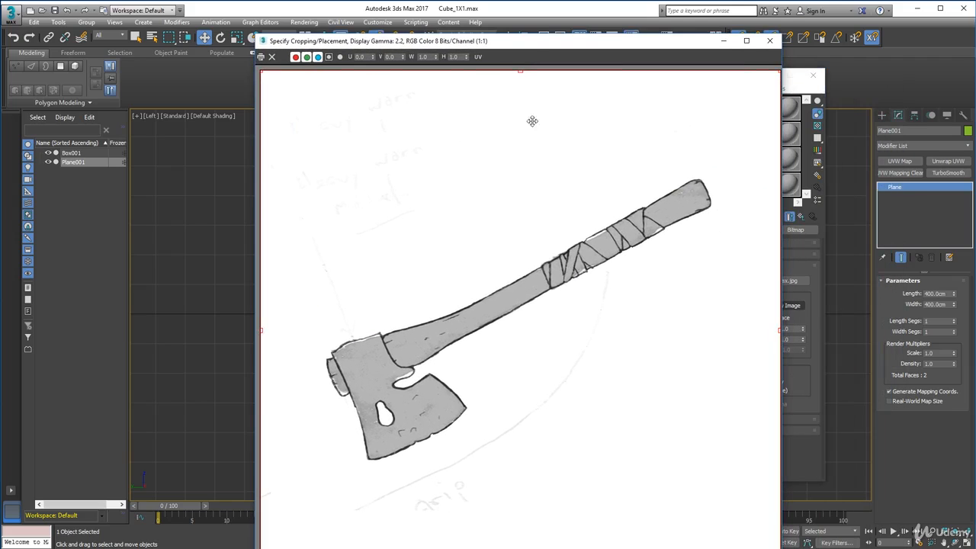
pyautogui.click(771, 41)
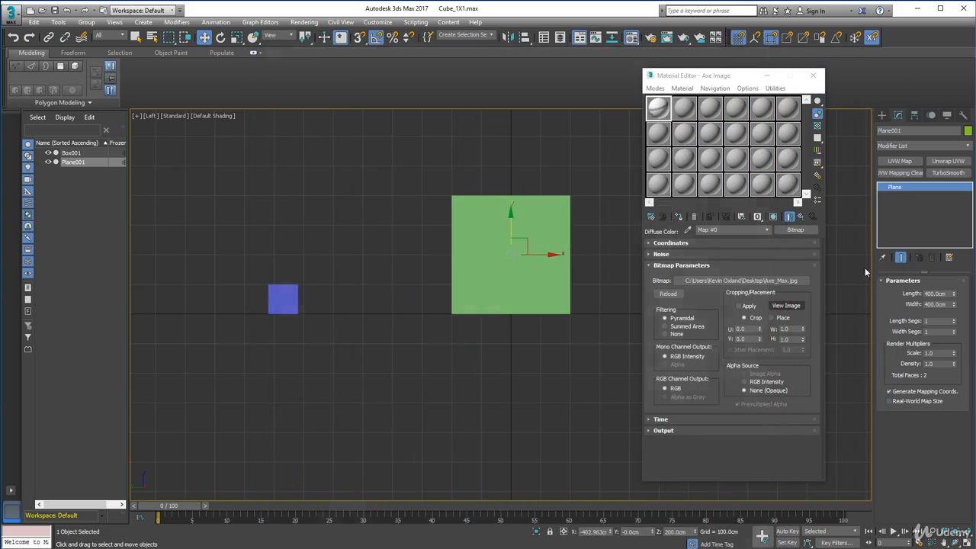
pyautogui.click(785, 306)
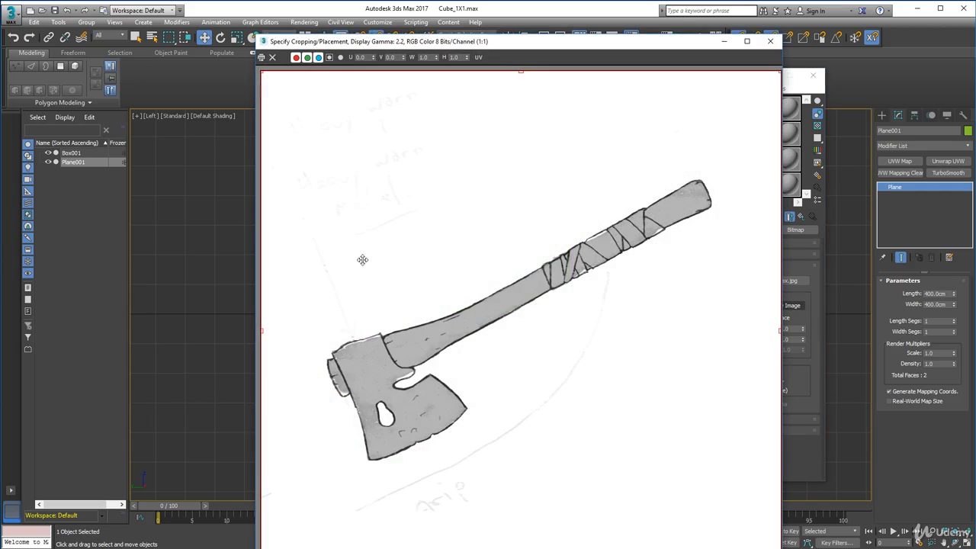
pyautogui.click(770, 41)
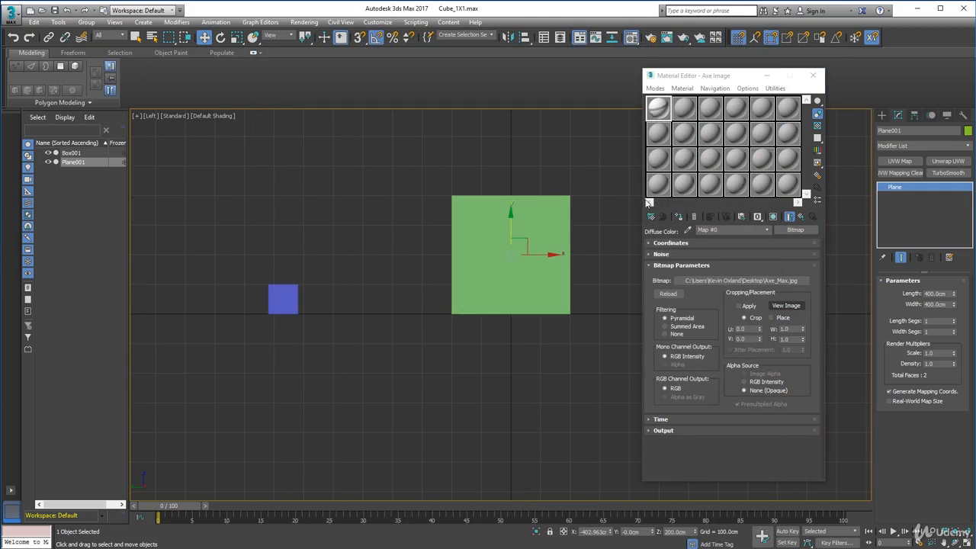
# Convert the reference plane to an Editable Poly.
pyautogui.rightClick(557, 208)
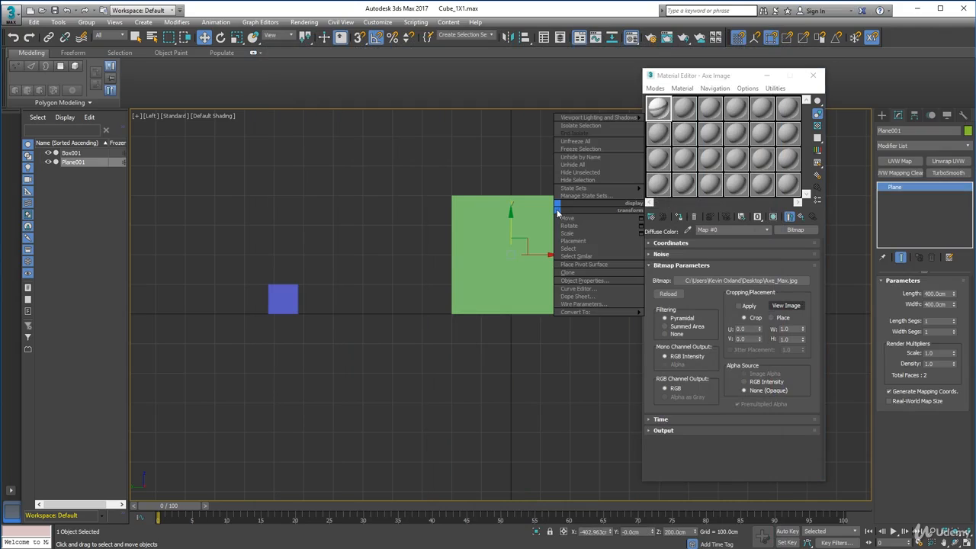
pyautogui.moveTo(577, 312)
pyautogui.click(515, 320)
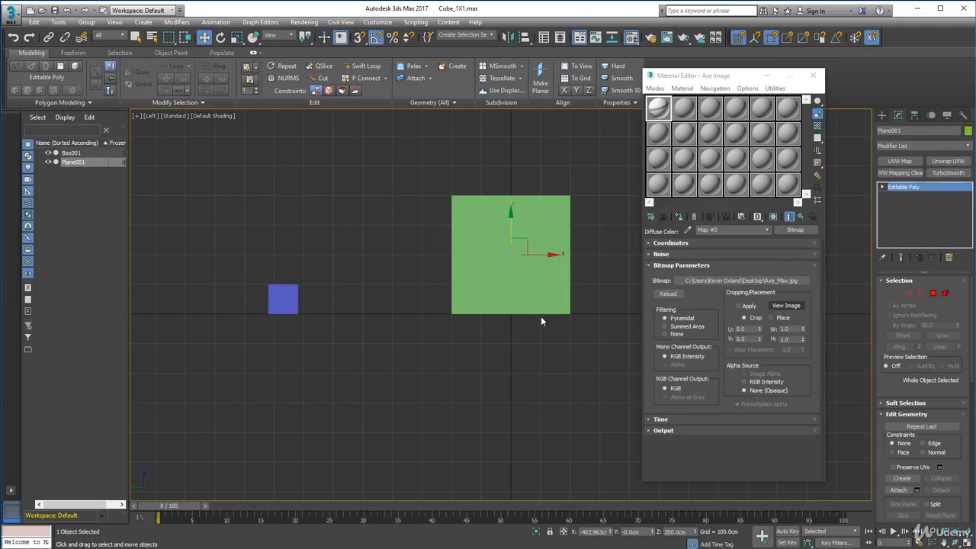
# Assign the Axe Image material to the plane, show it shaded in the viewport and close the Material Editor.
pyautogui.moveTo(456, 228); pyautogui.dragTo(394, 222, button='middle')
pyautogui.click(671, 100)
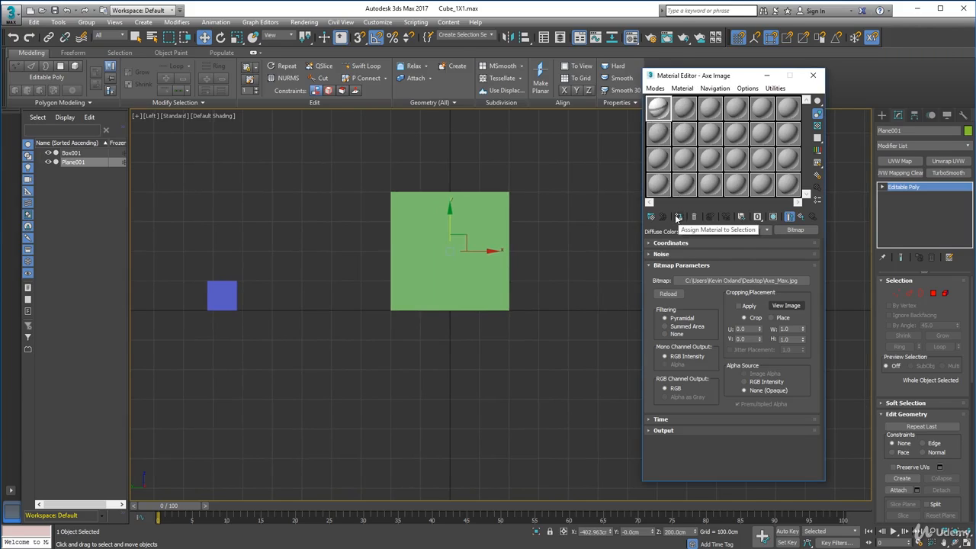
pyautogui.click(676, 217)
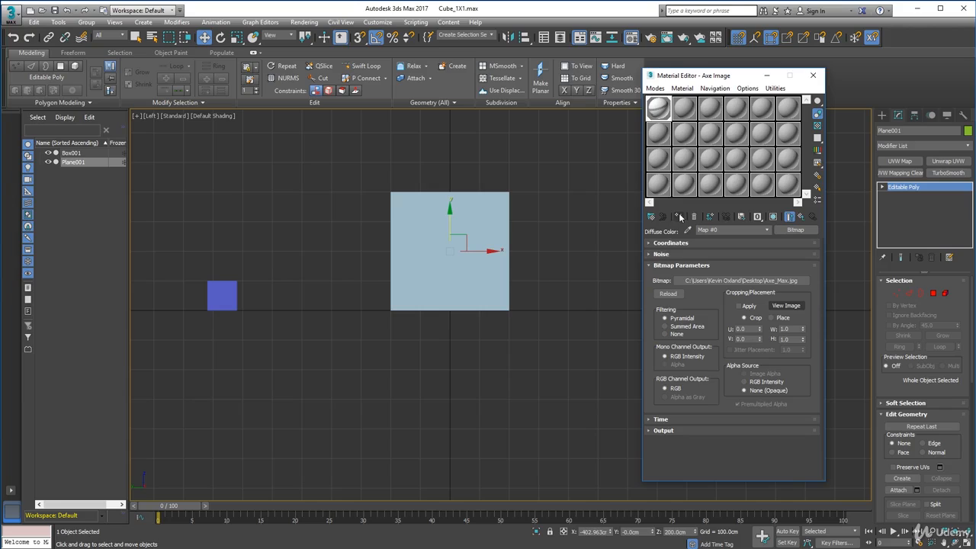
pyautogui.click(772, 217)
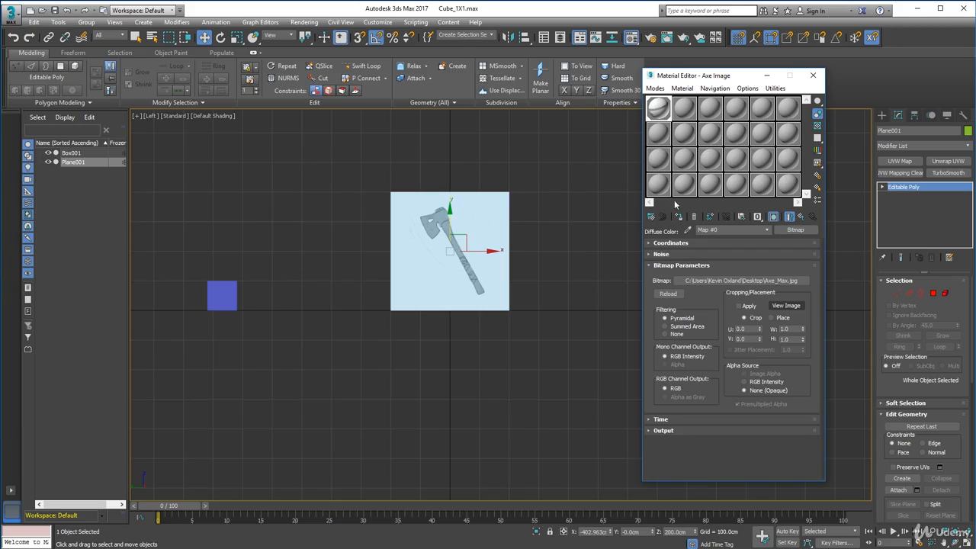
pyautogui.click(603, 173)
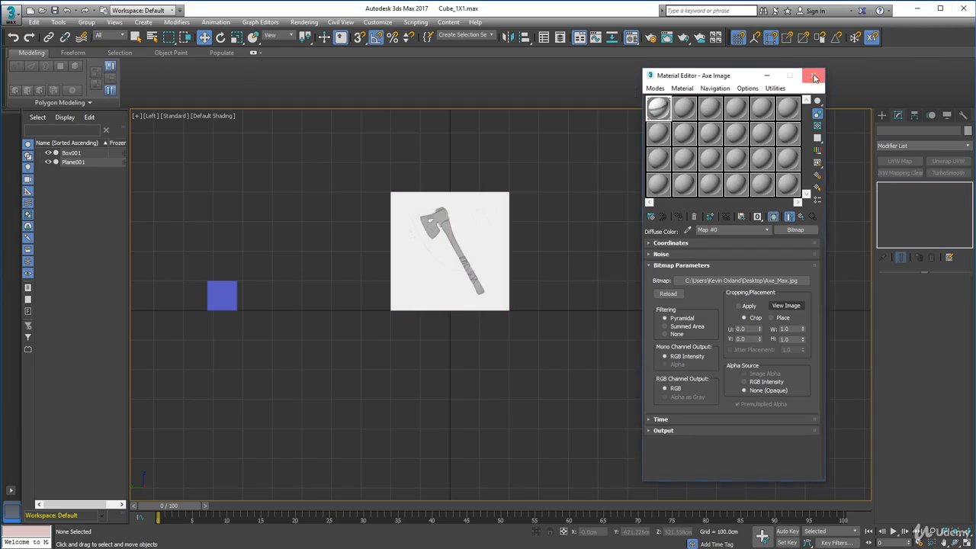
pyautogui.click(813, 77)
# Rotate the plane 90 degrees counterclockwise in the Left view so the axe head sits low and the handle points up.
pyautogui.click(463, 197)
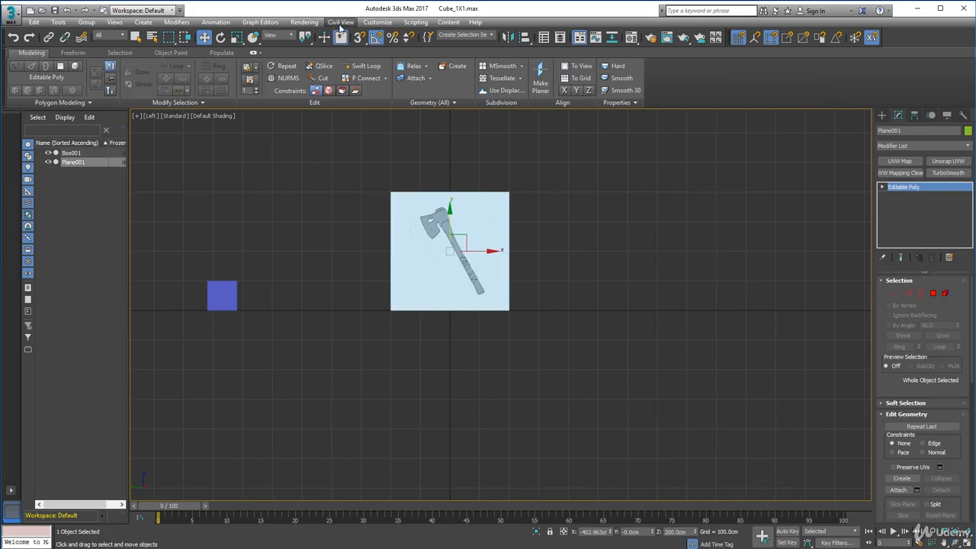
pyautogui.click(220, 37)
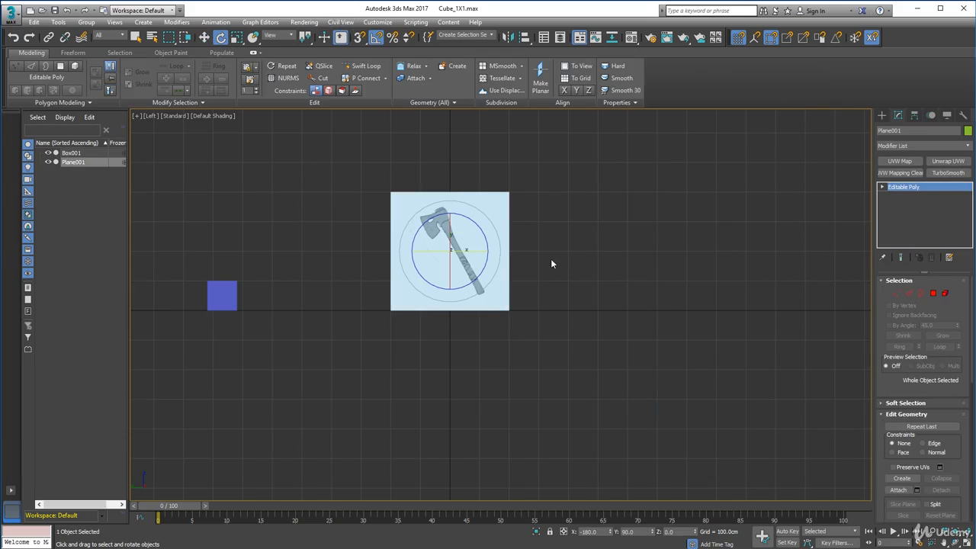
pyautogui.moveTo(487, 236); pyautogui.dragTo(465, 189)
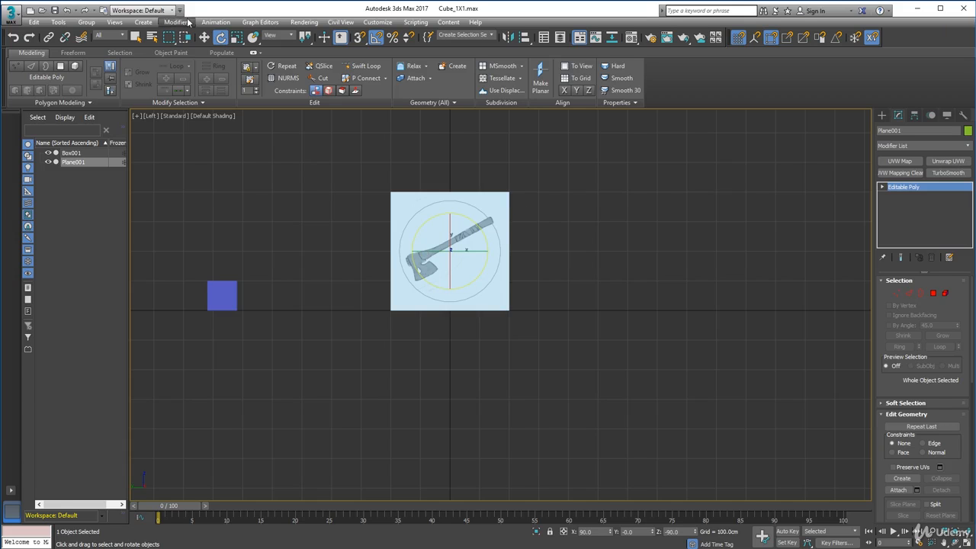
pyautogui.click(203, 37)
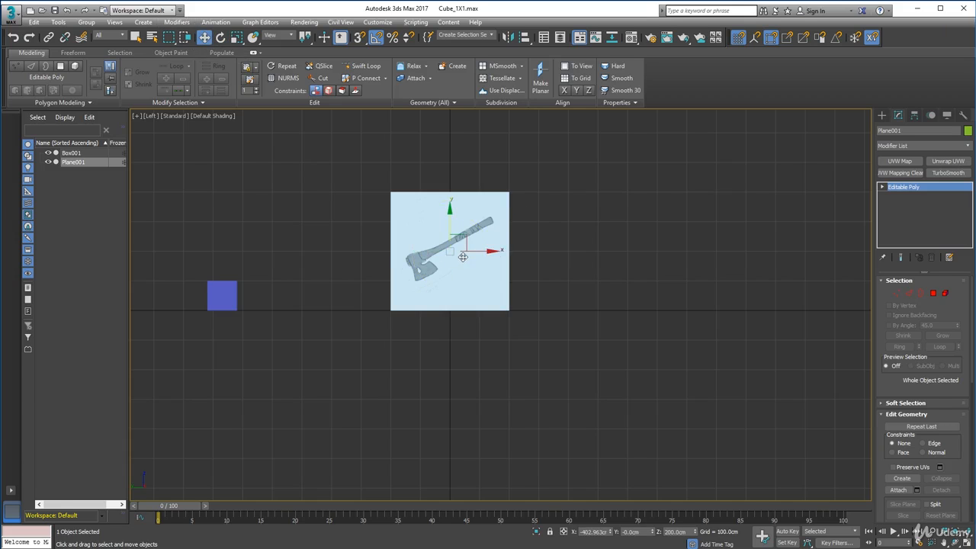
# View the plane from behind in Perspective and enable Backface Cull in its Object Properties.
pyautogui.keyDown('alt'); pyautogui.moveTo(461, 267); pyautogui.dragTo(478, 278, button='middle'); pyautogui.keyUp('alt')
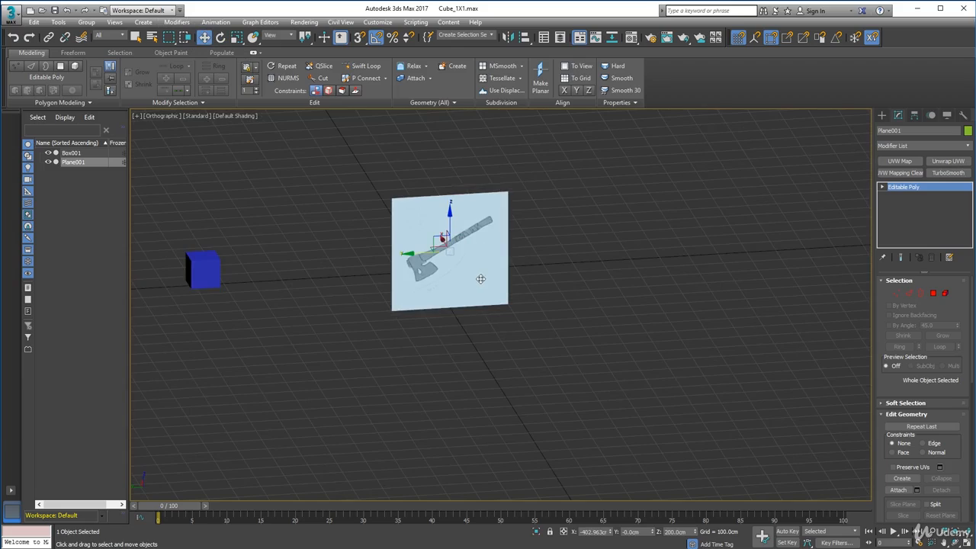
pyautogui.press('p')
pyautogui.keyDown('alt'); pyautogui.moveTo(479, 239); pyautogui.dragTo(480, 202, button='middle'); pyautogui.keyUp('alt')
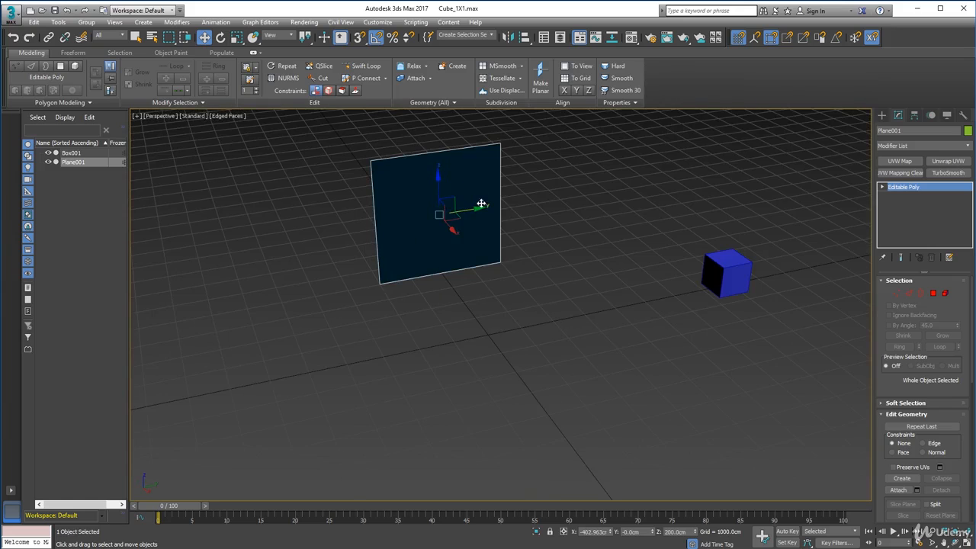
pyautogui.rightClick(473, 163)
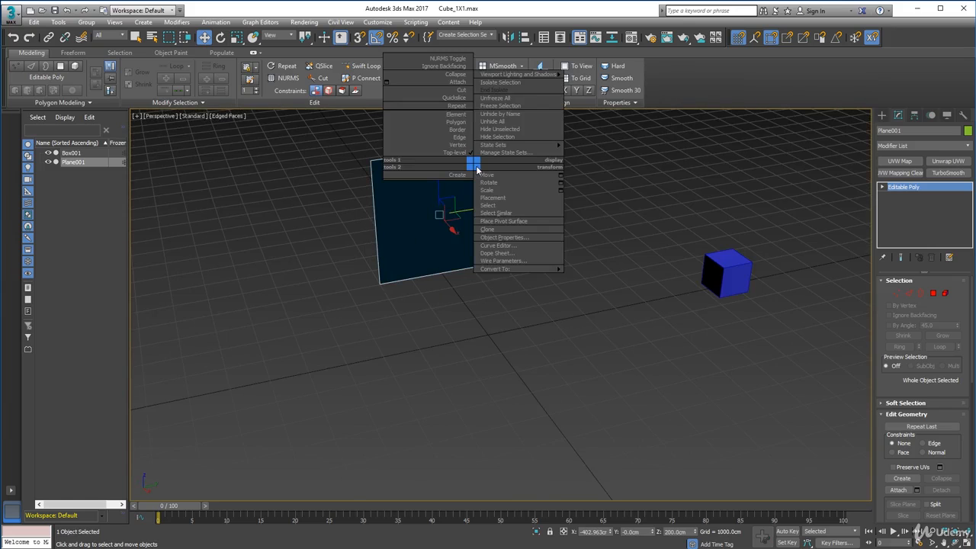
pyautogui.click(505, 238)
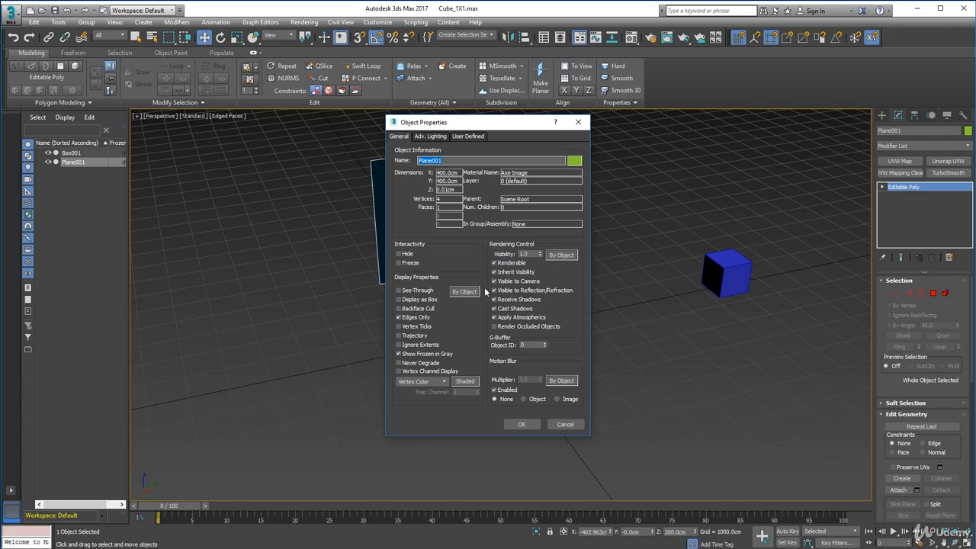
pyautogui.click(406, 308)
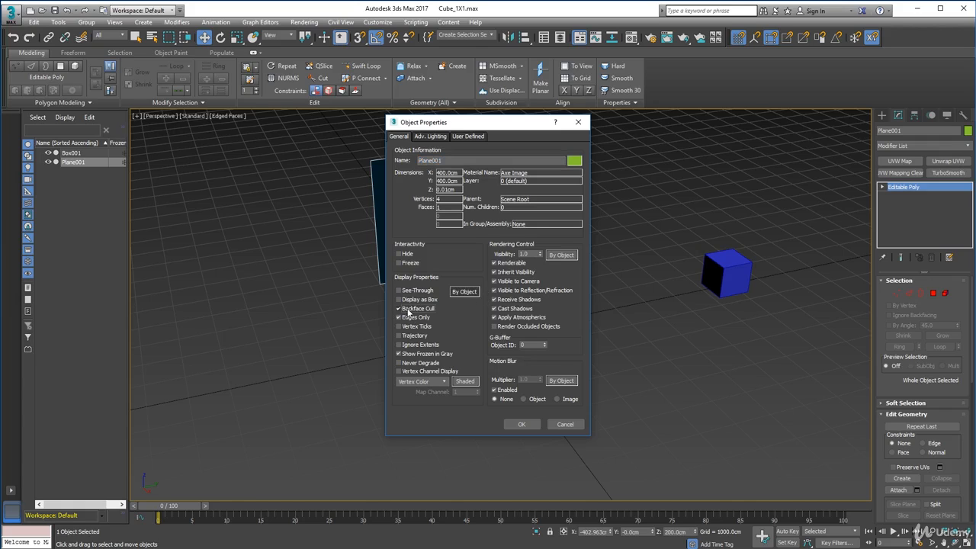
pyautogui.click(522, 424)
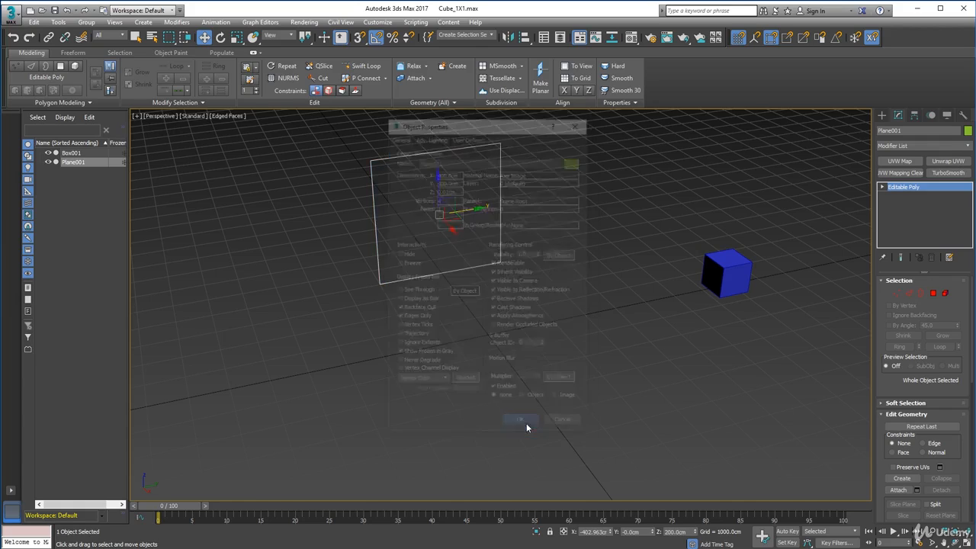
# Rotate the plane around its vertical axis until the axe image faces the perspective view, and clear the selection.
pyautogui.click(221, 37)
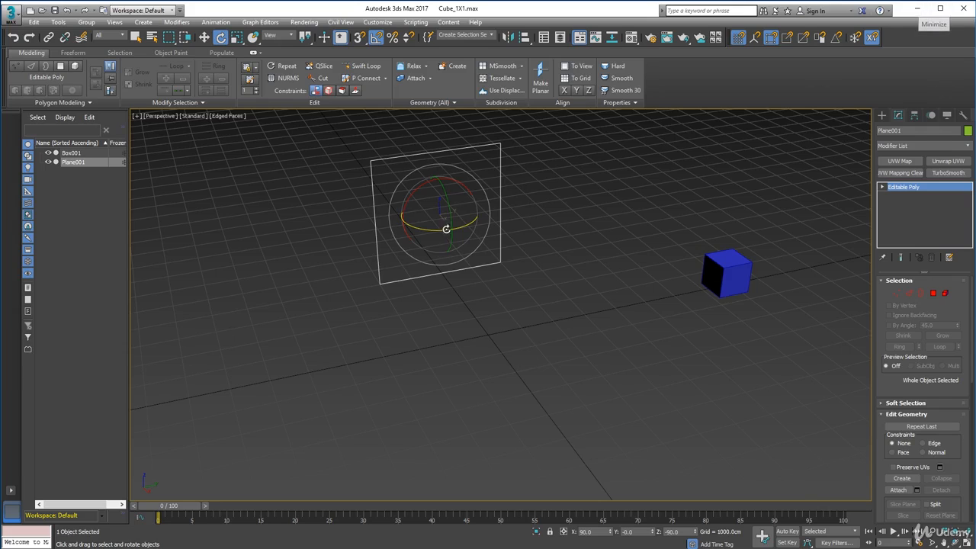
pyautogui.moveTo(424, 228); pyautogui.dragTo(515, 243)
pyautogui.click(576, 301)
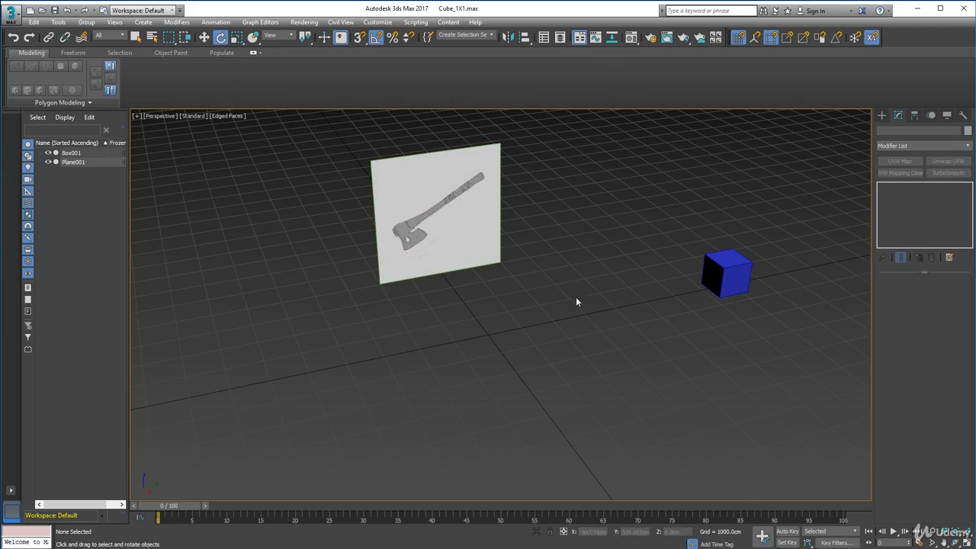
# Move the textured plane back along the X axis to about -949 cm.
pyautogui.moveTo(487, 298)
pyautogui.keyDown('alt'); pyautogui.mouseDown(button='middle')
pyautogui.moveTo(472, 289)
pyautogui.moveTo(481, 297)
pyautogui.mouseUp(button='middle'); pyautogui.keyUp('alt')
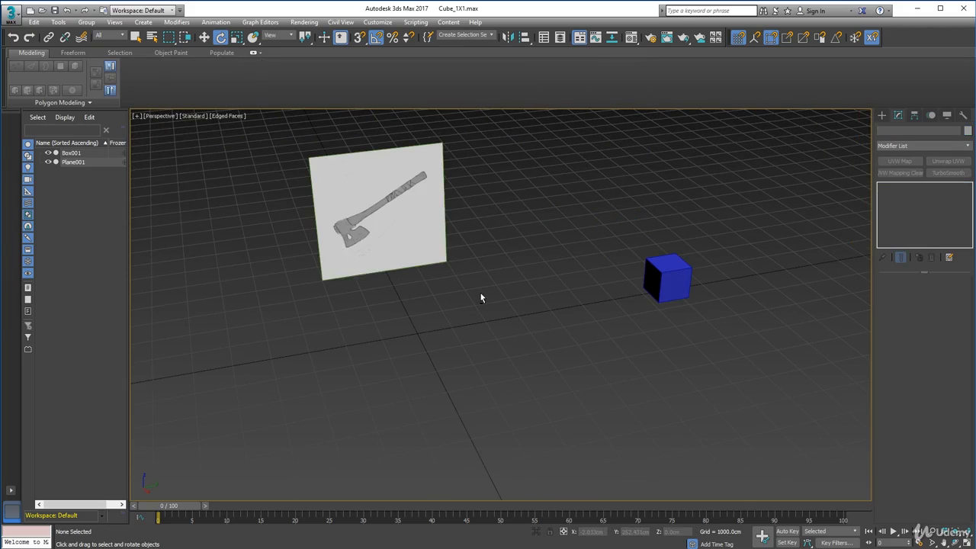
pyautogui.click(651, 273)
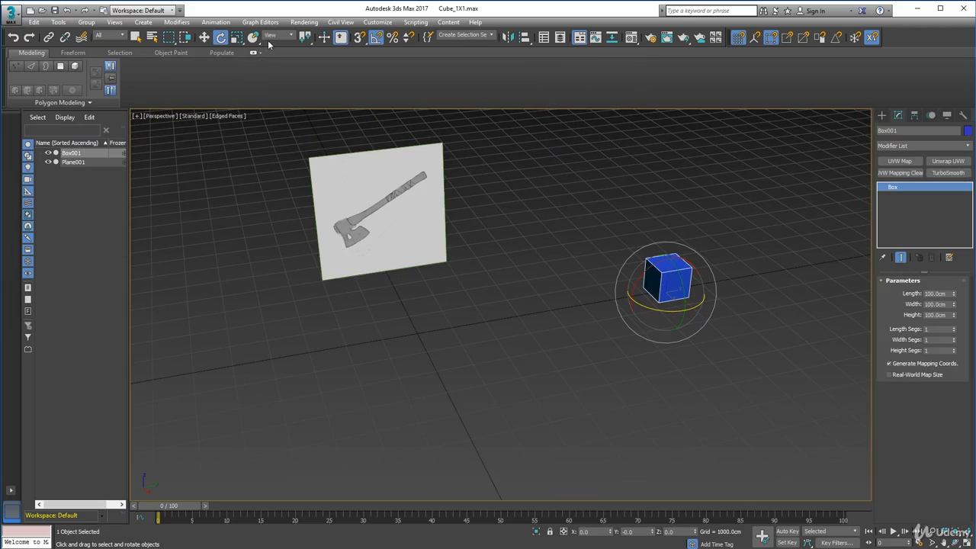
pyautogui.click(205, 38)
pyautogui.keyDown('alt'); pyautogui.moveTo(420, 260); pyautogui.dragTo(505, 344, button='middle'); pyautogui.keyUp('alt')
pyautogui.scroll(6, 407, 260)
pyautogui.scroll(-3, 420, 234)
pyautogui.click(440, 313)
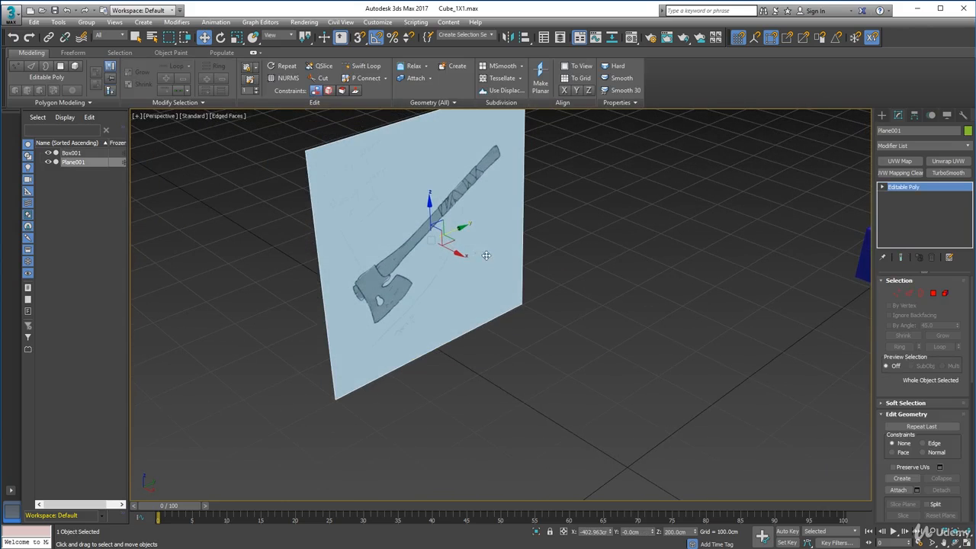
pyautogui.moveTo(457, 256); pyautogui.dragTo(280, 209)
pyautogui.scroll(-3, 287, 204)
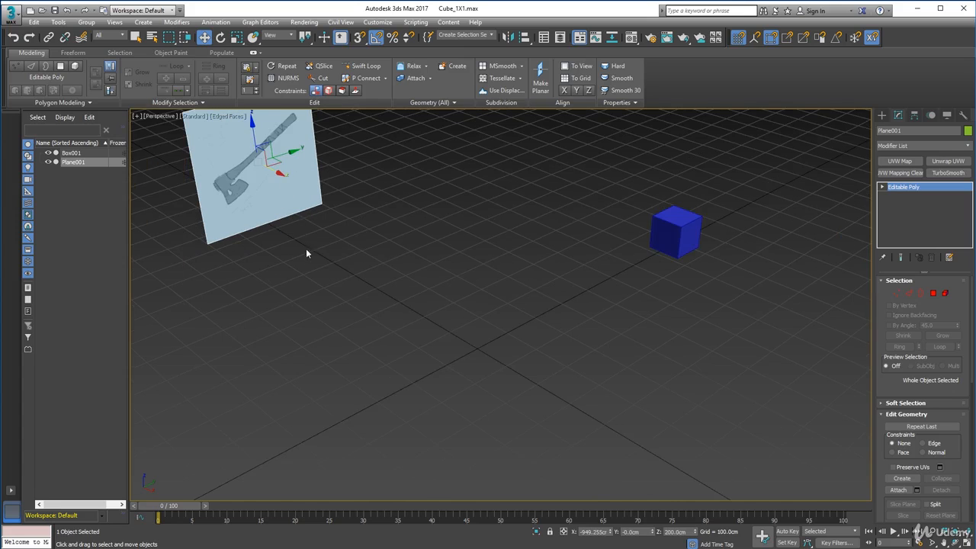
# Lower the plane to a height of about 109 cm and bring it forward to about -807 cm on X.
pyautogui.moveTo(251, 127); pyautogui.dragTo(257, 152)
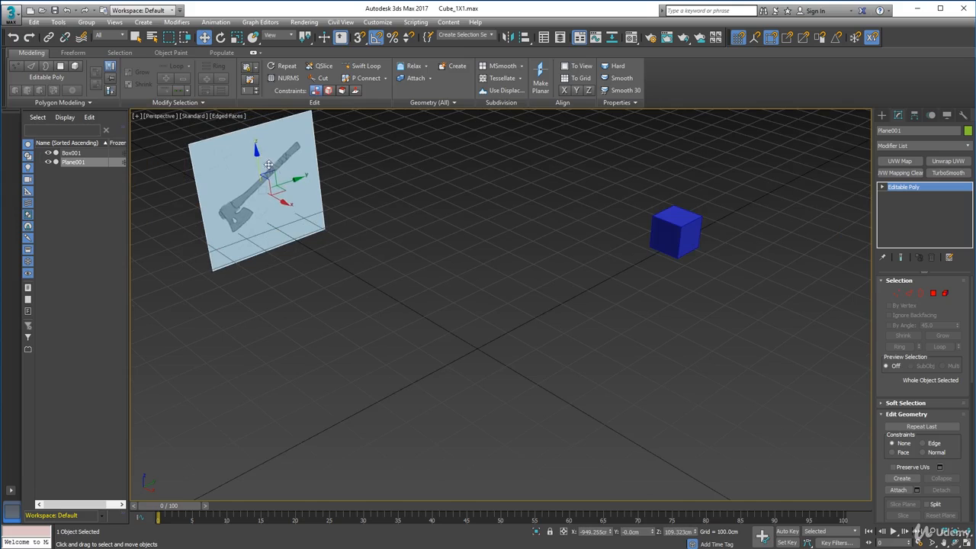
pyautogui.moveTo(288, 202); pyautogui.dragTo(314, 228)
pyautogui.keyDown('alt'); pyautogui.moveTo(314, 228); pyautogui.dragTo(452, 295, button='middle'); pyautogui.keyUp('alt')
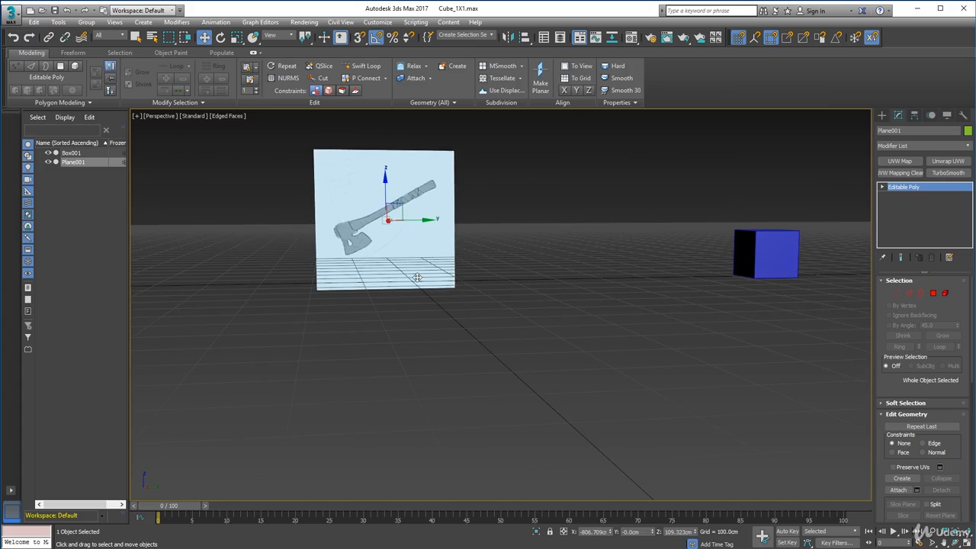
# Switch to the Left view, frame the plane and box, and clear the selection.
pyautogui.press('l')
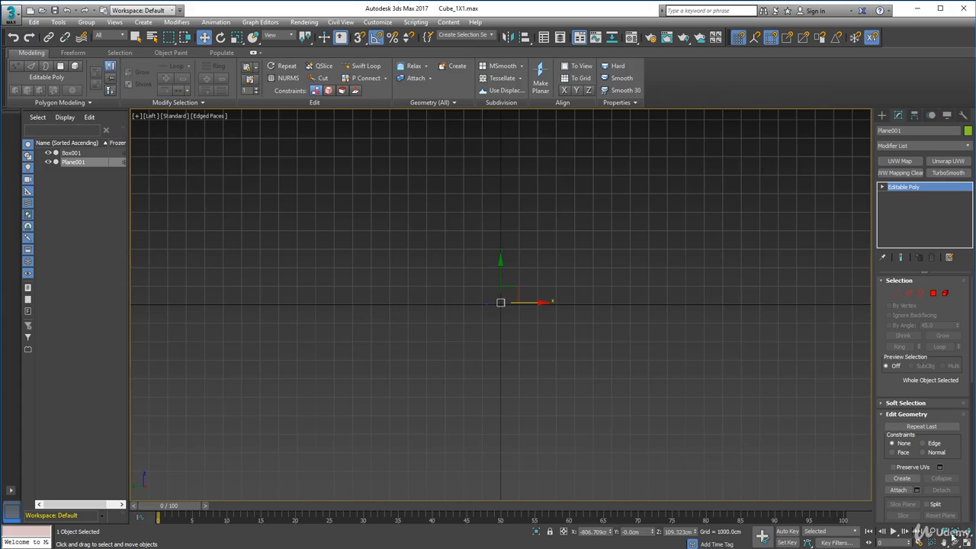
pyautogui.click(954, 534)
pyautogui.scroll(-5, 436, 299)
pyautogui.click(557, 345)
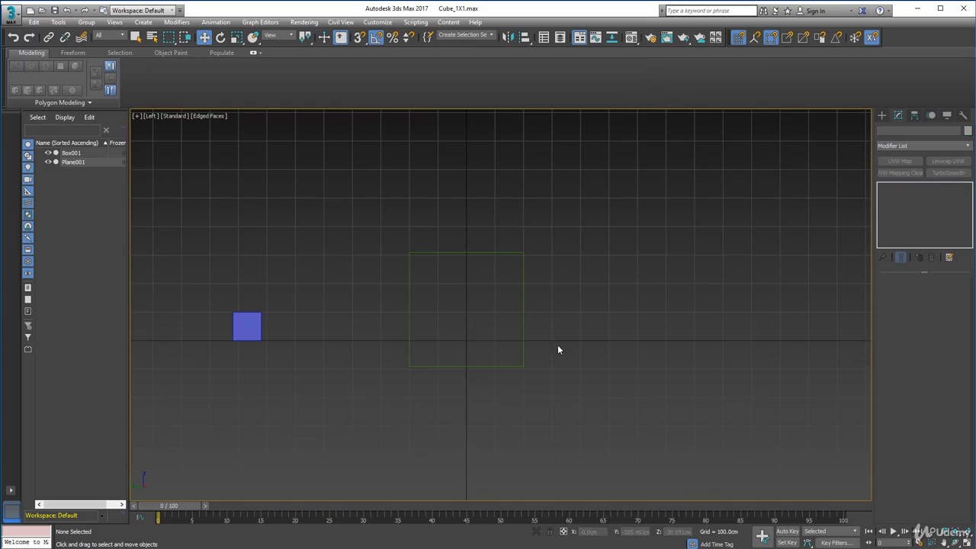
# Switch the viewport from the Left to the Right view and frame the plane showing the axe image.
pyautogui.press('r')
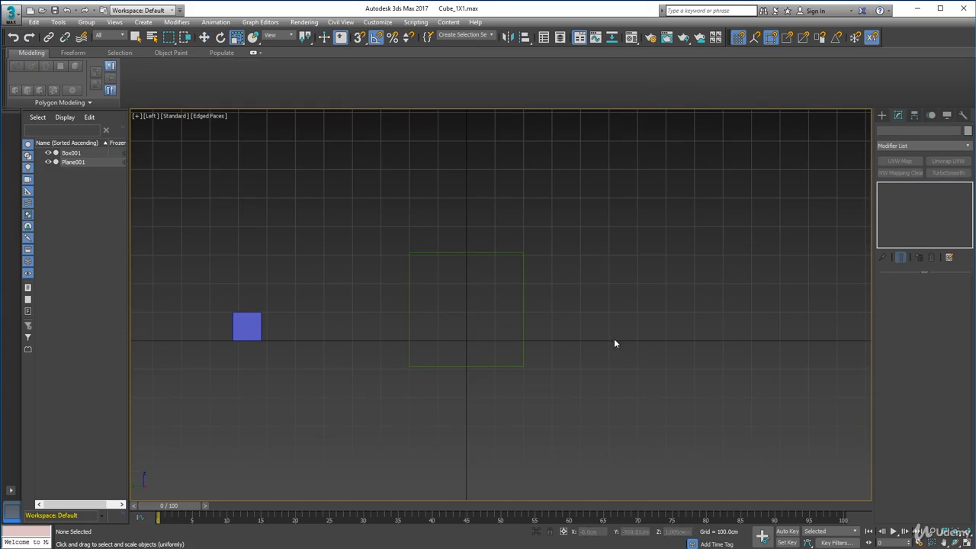
pyautogui.moveTo(616, 321); pyautogui.dragTo(612, 333, button='middle')
pyautogui.press('r')
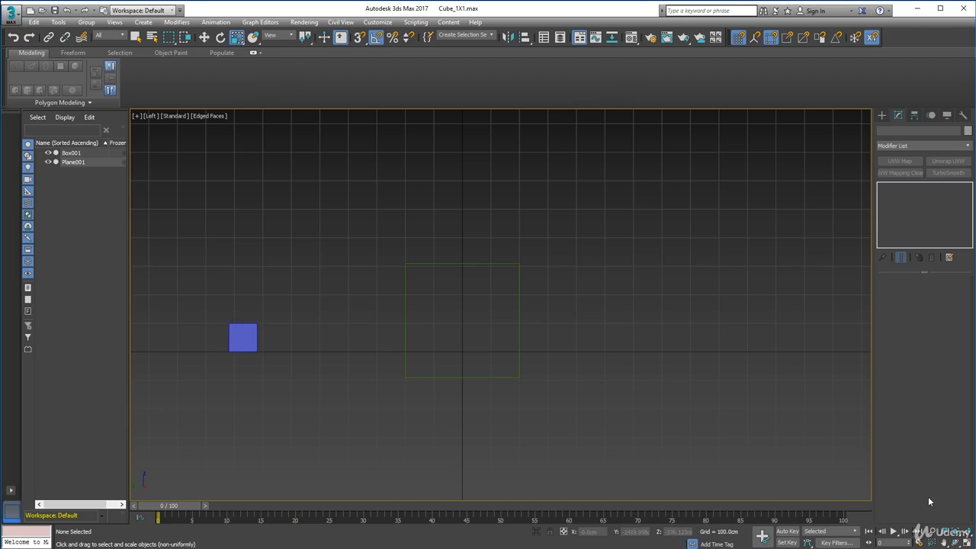
pyautogui.click(150, 116)
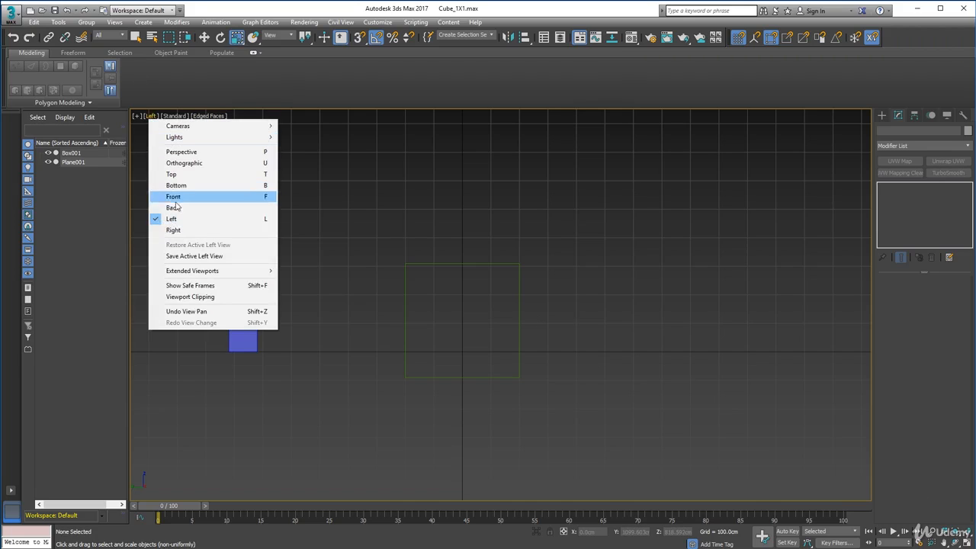
pyautogui.click(173, 229)
pyautogui.moveTo(577, 292); pyautogui.dragTo(476, 331, button='middle')
pyautogui.scroll(4, 457, 289)
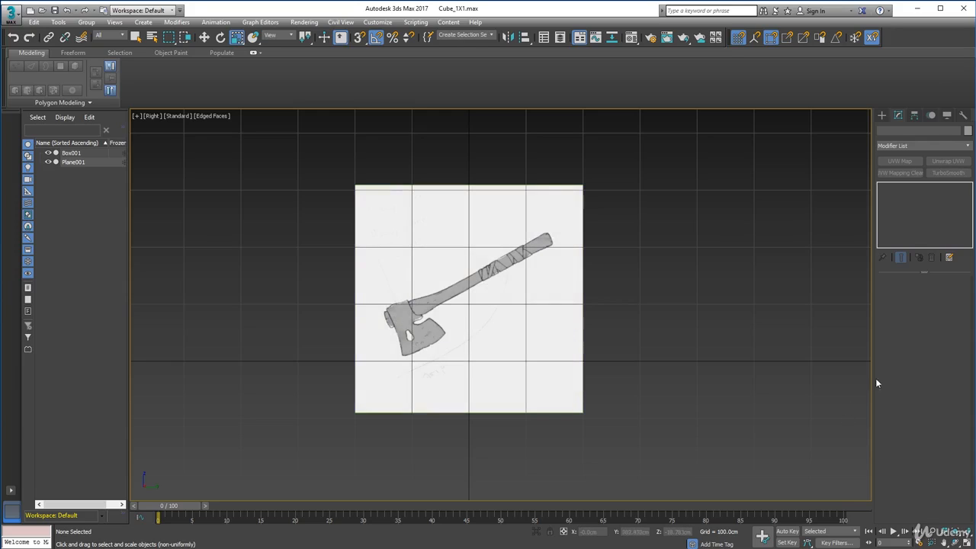
# Draw a standard box just below the axe head, about 111 cm long, 84 cm wide and -14 cm high.
pyautogui.click(881, 115)
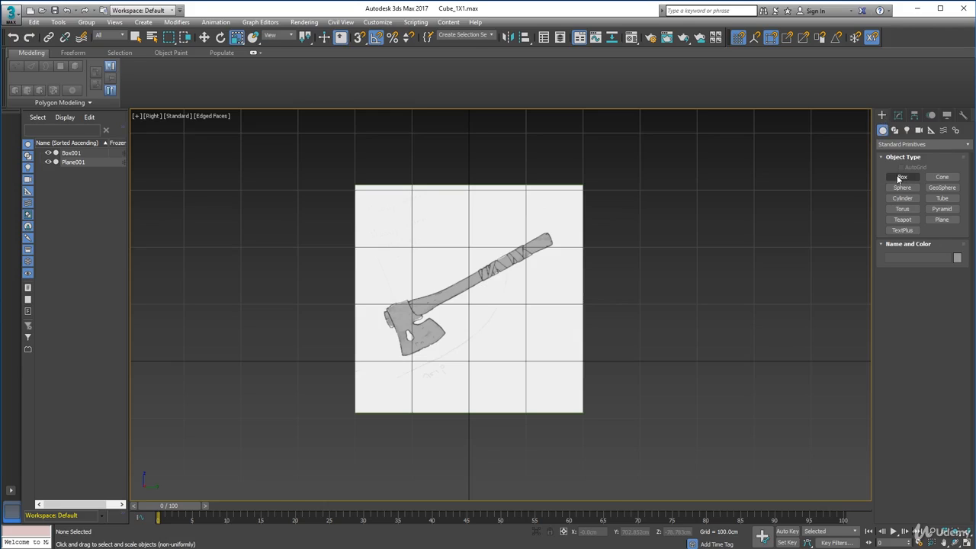
pyautogui.click(899, 177)
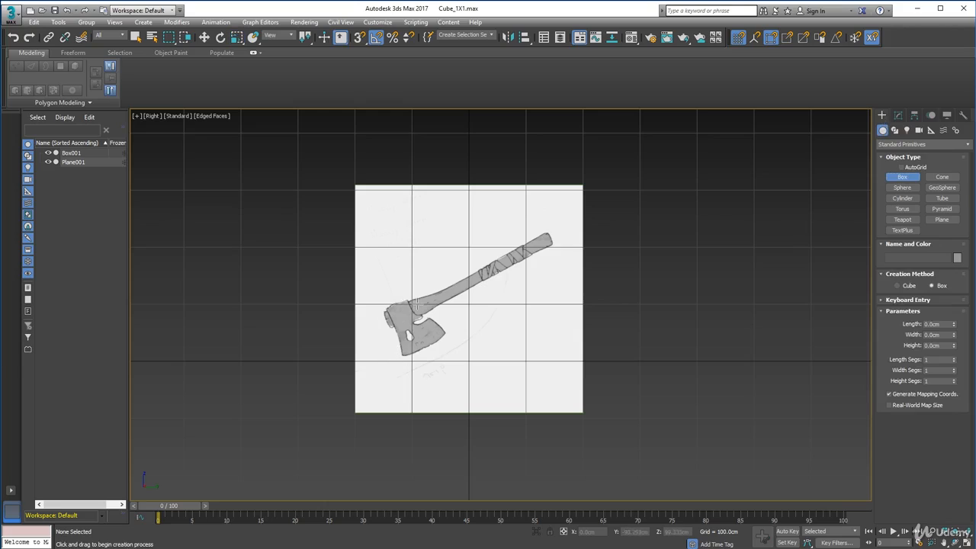
pyautogui.moveTo(397, 346); pyautogui.dragTo(400, 398)
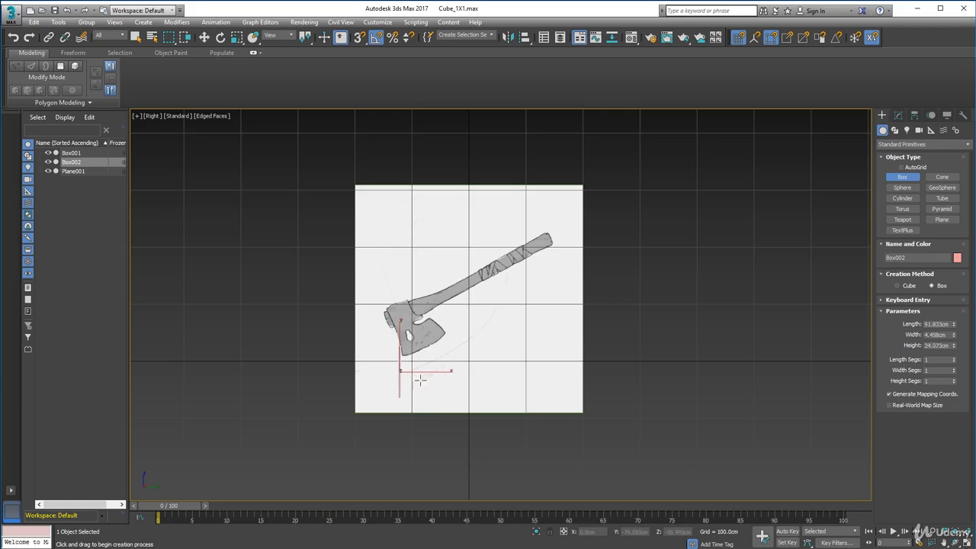
pyautogui.rightClick(450, 364)
pyautogui.moveTo(402, 342); pyautogui.dragTo(448, 407)
pyautogui.click(450, 414)
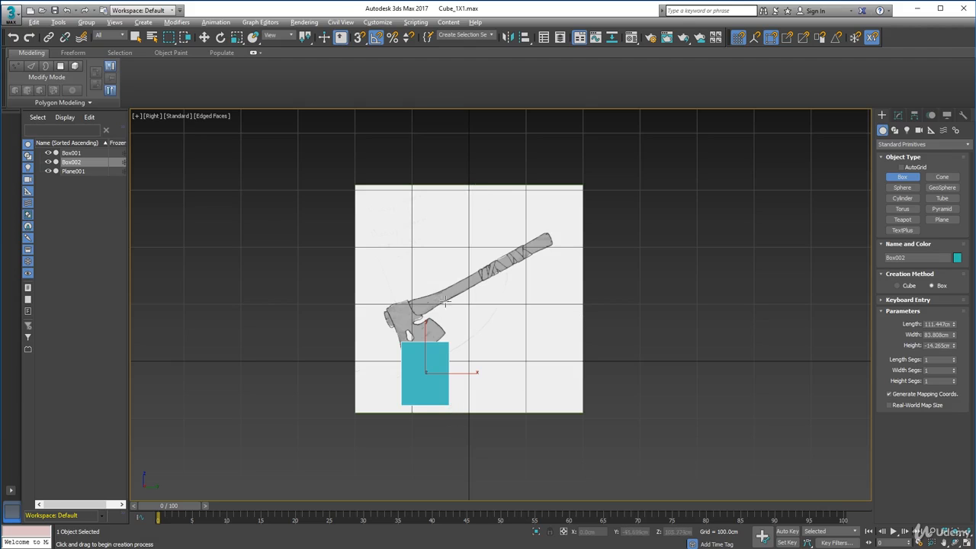
# Resize the new box to about 118 cm long, 87 cm wide and -21 cm high.
pyautogui.keyDown('alt'); pyautogui.moveTo(446, 301); pyautogui.dragTo(483, 269, button='middle'); pyautogui.keyUp('alt')
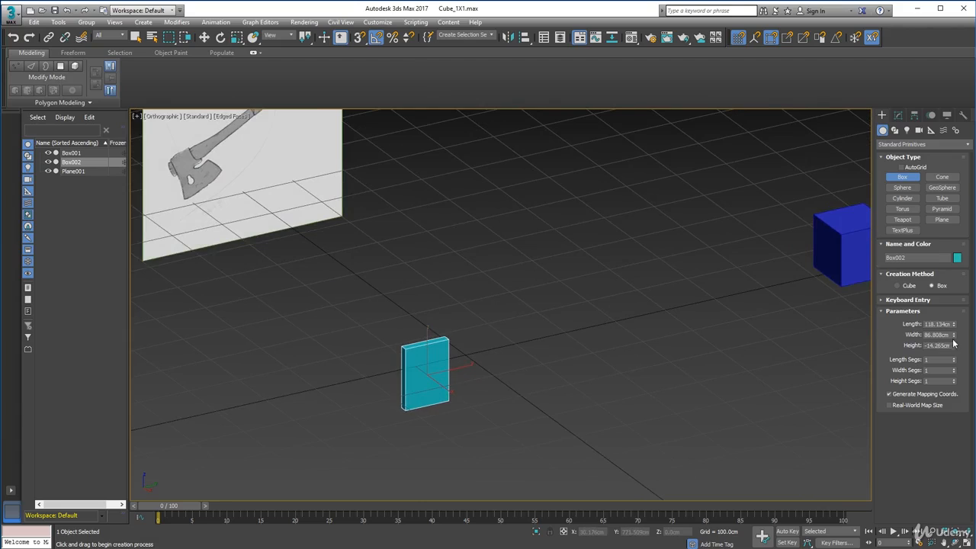
pyautogui.moveTo(953, 347)
pyautogui.mouseDown()
pyautogui.moveTo(953, 339)
pyautogui.moveTo(955, 357)
pyautogui.mouseUp()
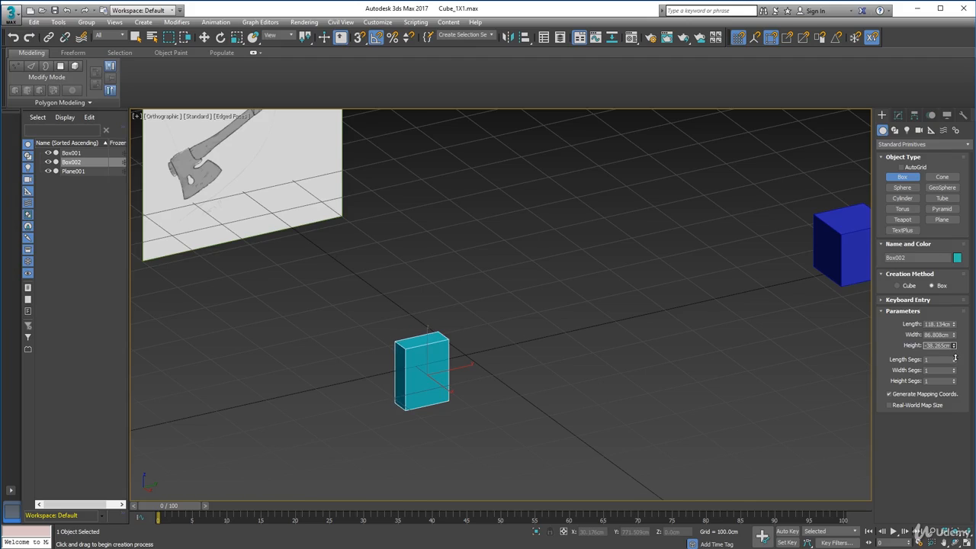
pyautogui.moveTo(955, 356); pyautogui.dragTo(953, 347)
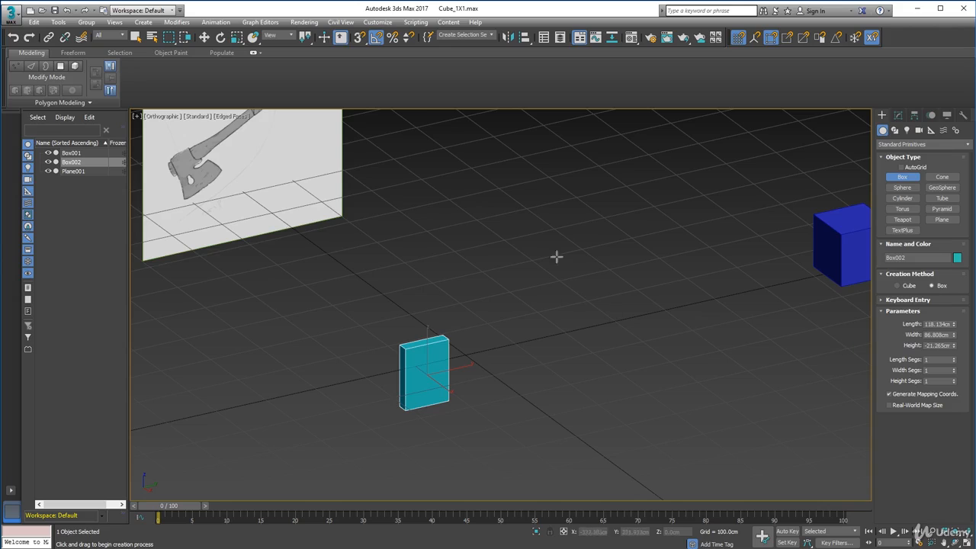
# Return to the Right view and move the box horizontally clear of the axe head, to about 30 cm on Y.
pyautogui.press('r')
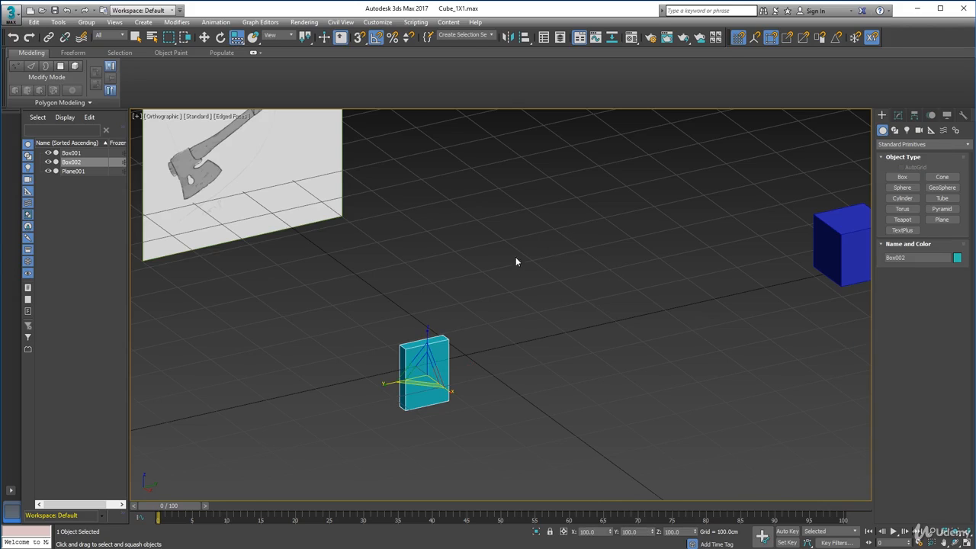
pyautogui.click(157, 118)
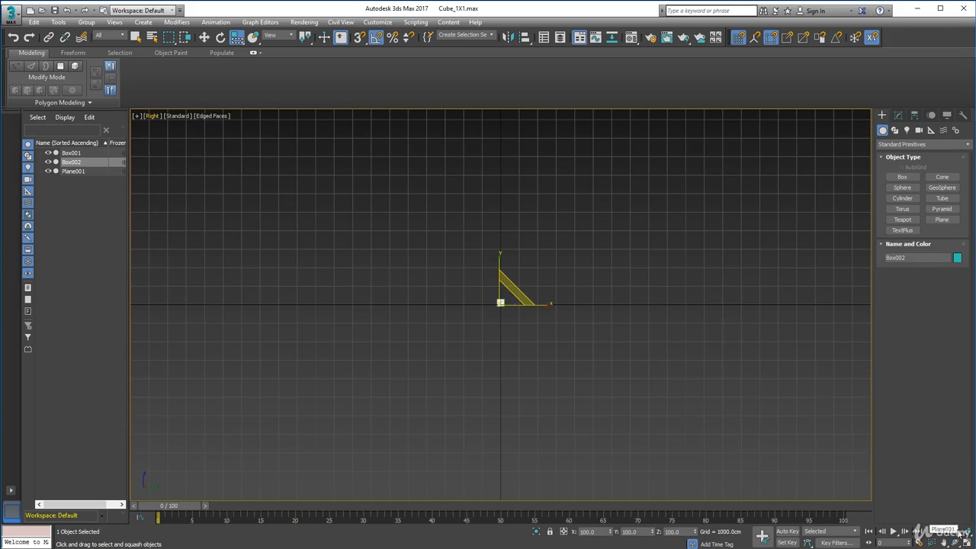
pyautogui.click(957, 532)
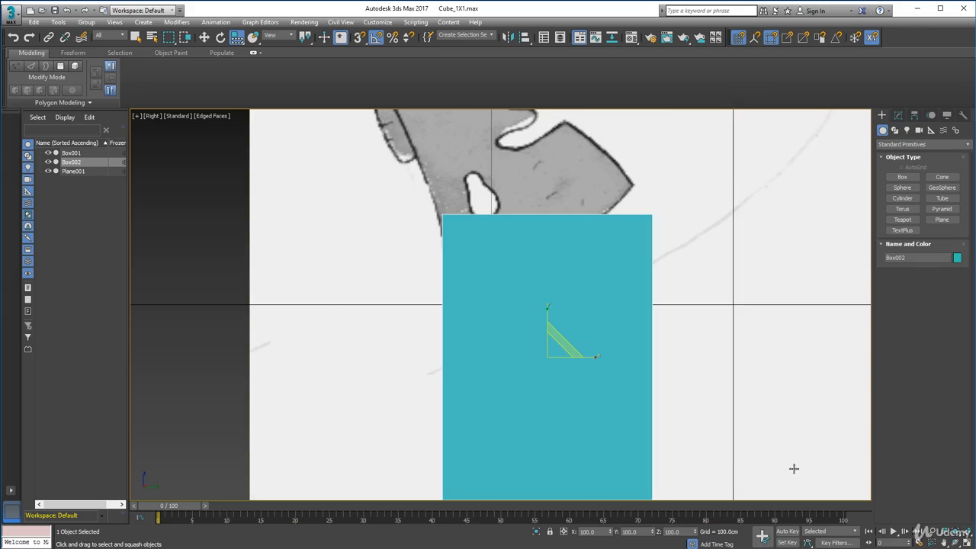
pyautogui.scroll(-5, 462, 310)
pyautogui.press('w')
pyautogui.click(898, 115)
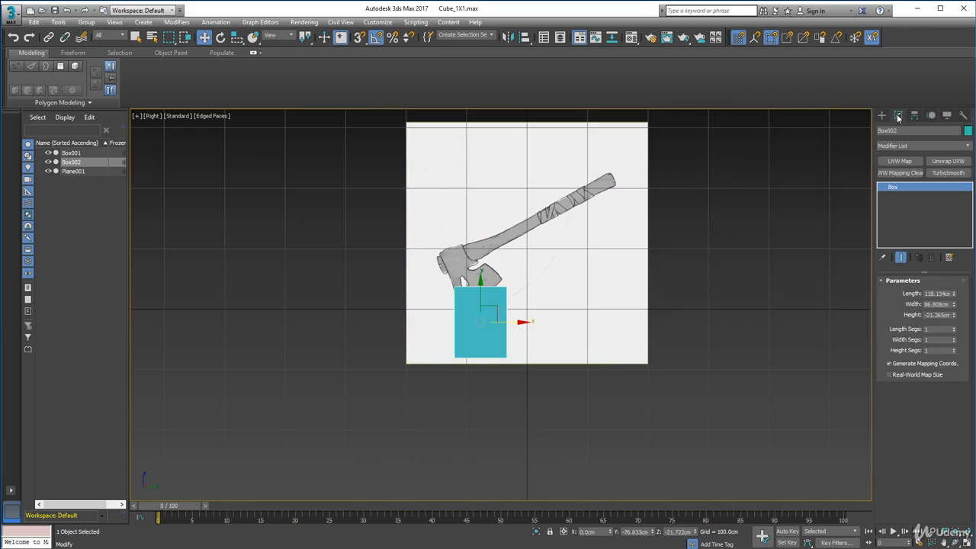
pyautogui.moveTo(522, 322); pyautogui.dragTo(587, 334)
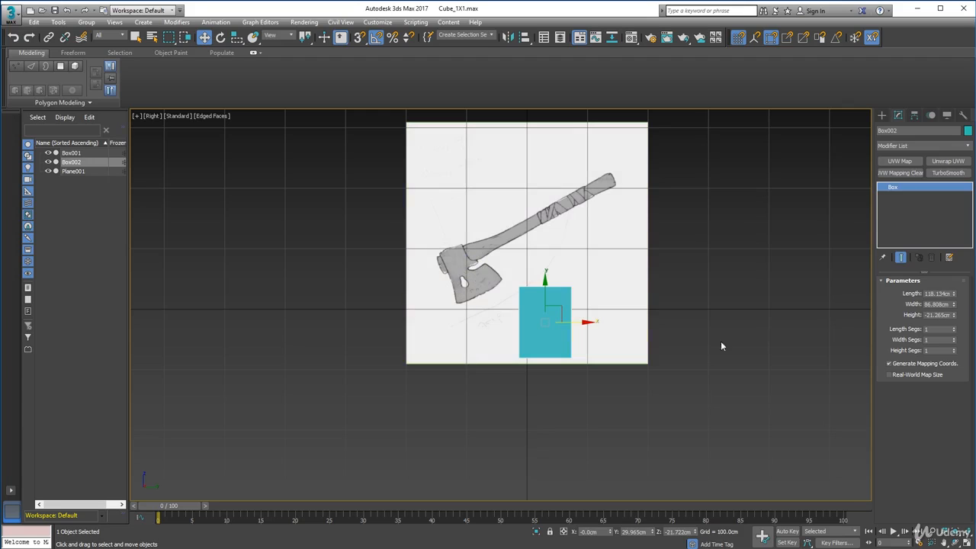
# Divide the box into 7 length segments and 4 width segments.
pyautogui.click(952, 341)
pyautogui.click(952, 327)
pyautogui.click(953, 327)
pyautogui.click(953, 327)
pyautogui.click(952, 327)
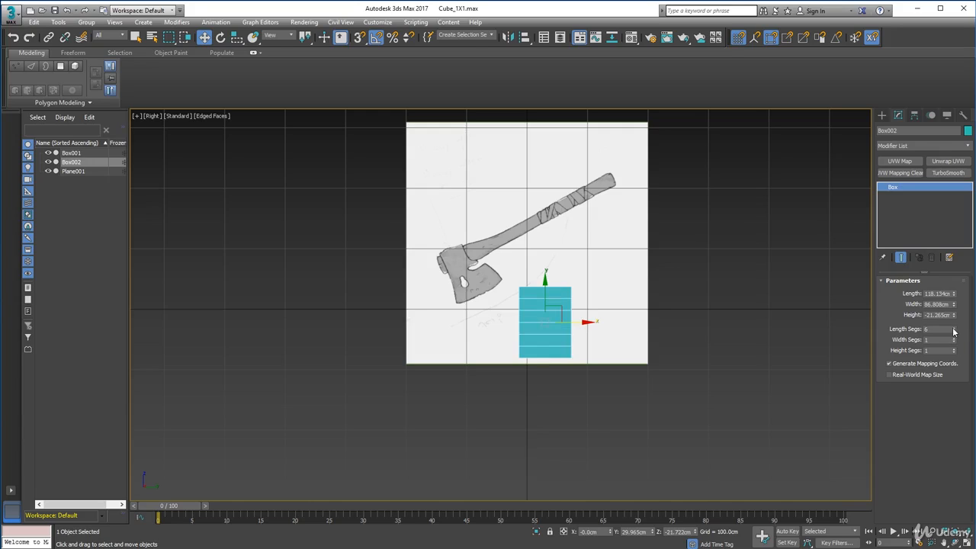
pyautogui.click(952, 327)
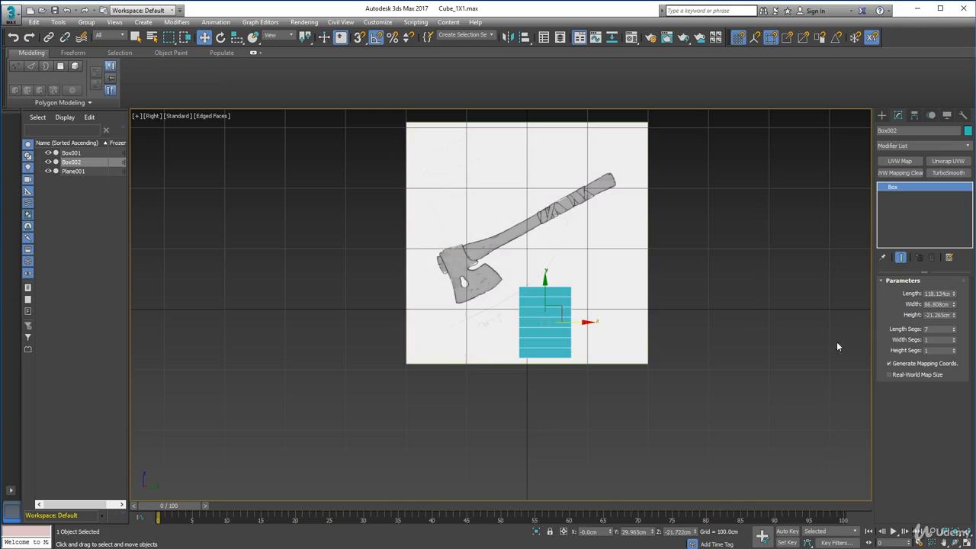
pyautogui.click(952, 338)
pyautogui.click(952, 338)
# In the Right view, move the segmented box over the axe head, to about -79 cm on Y and 46 cm on Z.
pyautogui.moveTo(571, 338)
pyautogui.keyDown('alt'); pyautogui.mouseDown(button='middle')
pyautogui.moveTo(610, 361)
pyautogui.moveTo(576, 348)
pyautogui.moveTo(582, 359)
pyautogui.moveTo(582, 350)
pyautogui.mouseUp(button='middle'); pyautogui.keyUp('alt')
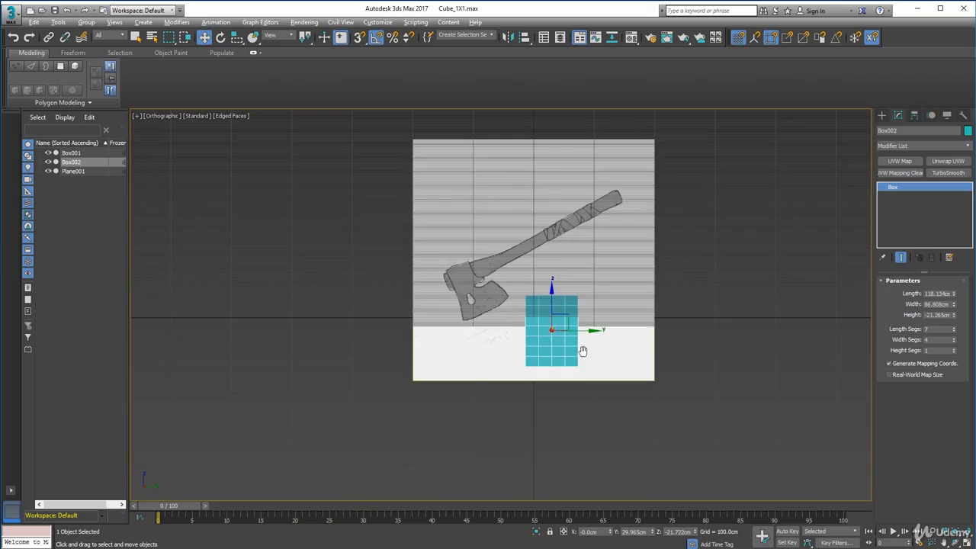
pyautogui.click(162, 115)
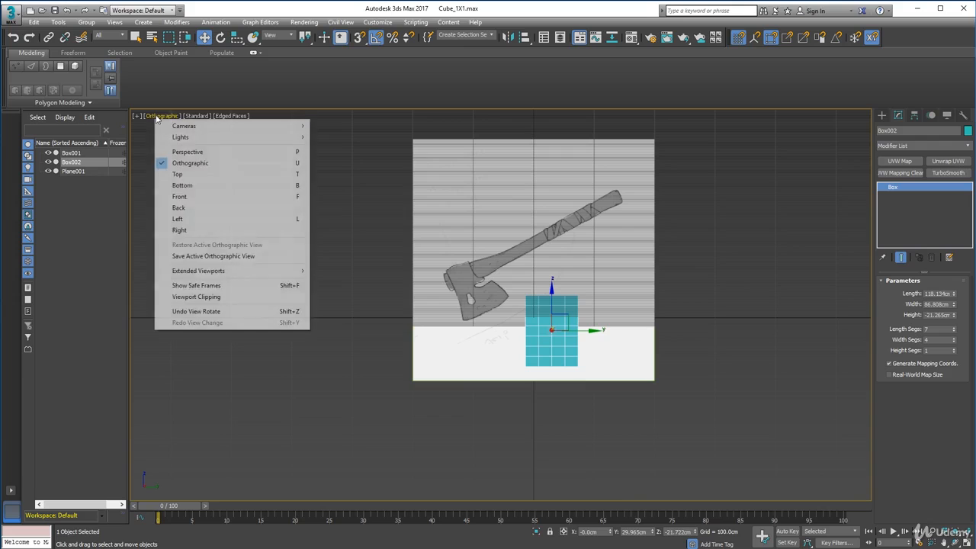
pyautogui.click(191, 231)
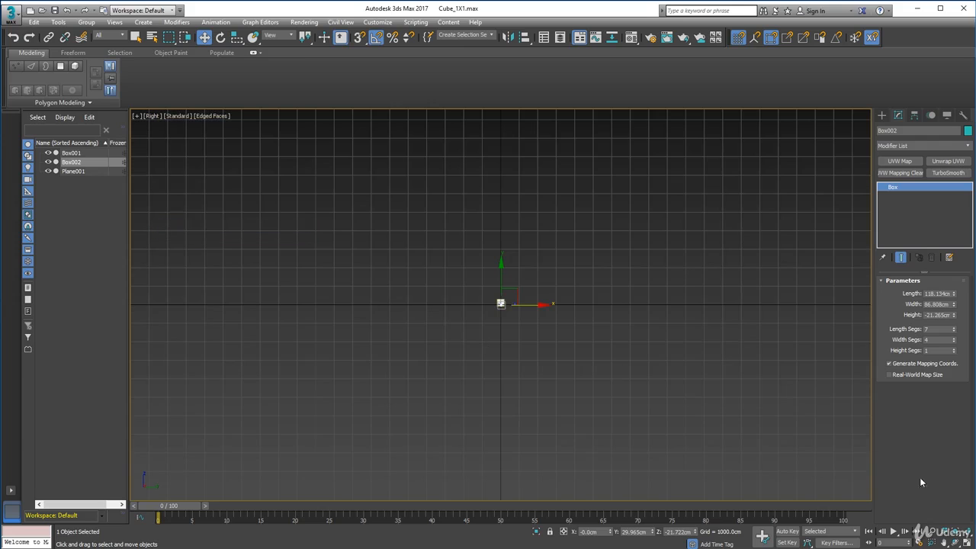
pyautogui.click(964, 531)
pyautogui.scroll(-5, 681, 385)
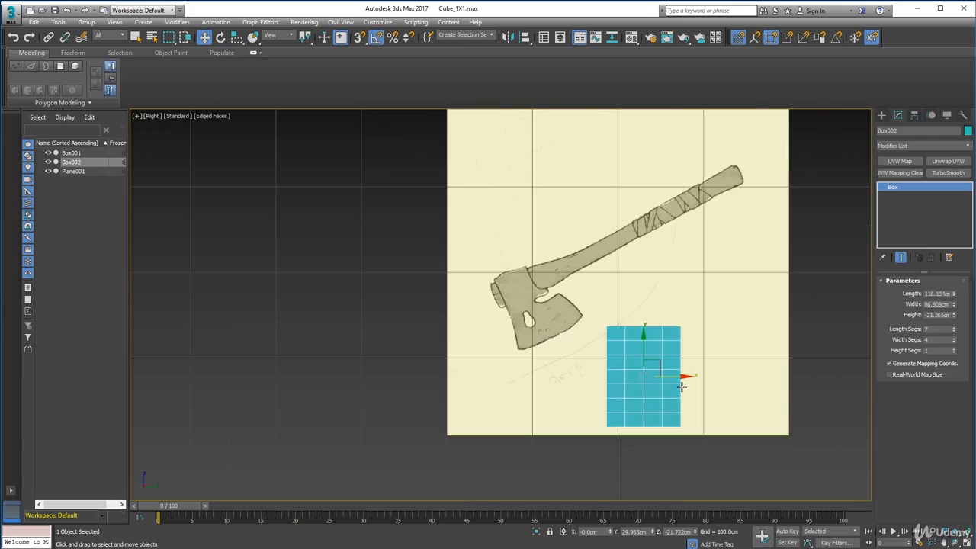
pyautogui.scroll(-3, 685, 380)
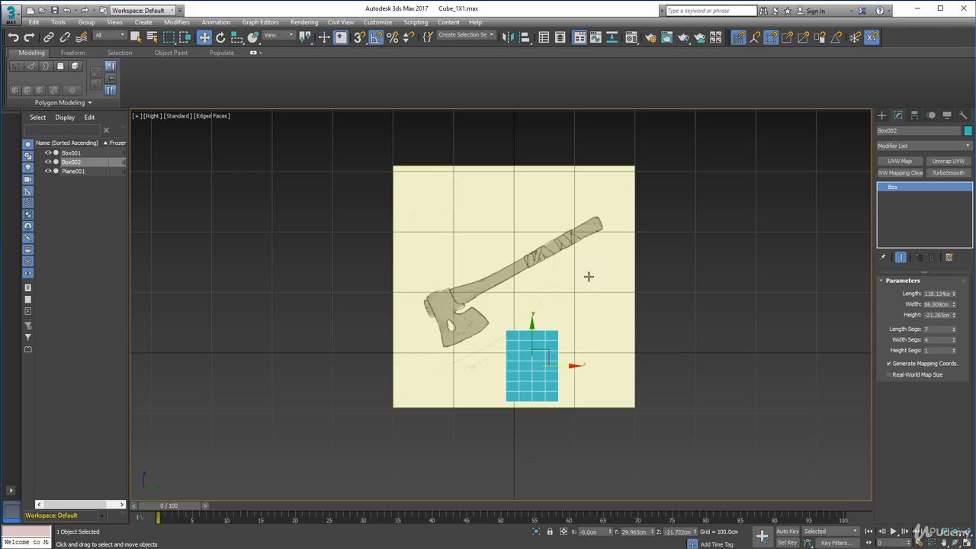
pyautogui.moveTo(549, 355); pyautogui.dragTo(482, 313)
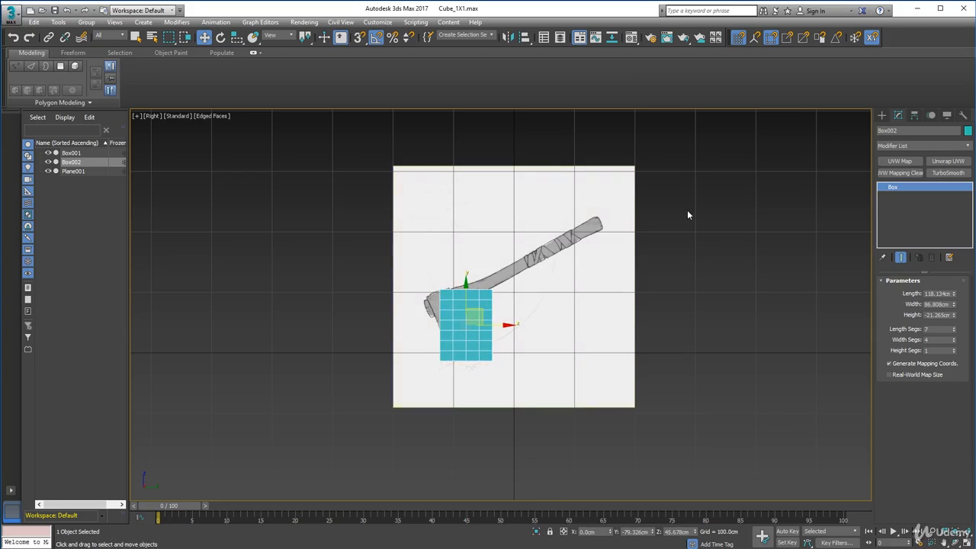
# Convert the box over the axe head to an Editable Poly.
pyautogui.rightClick(483, 303)
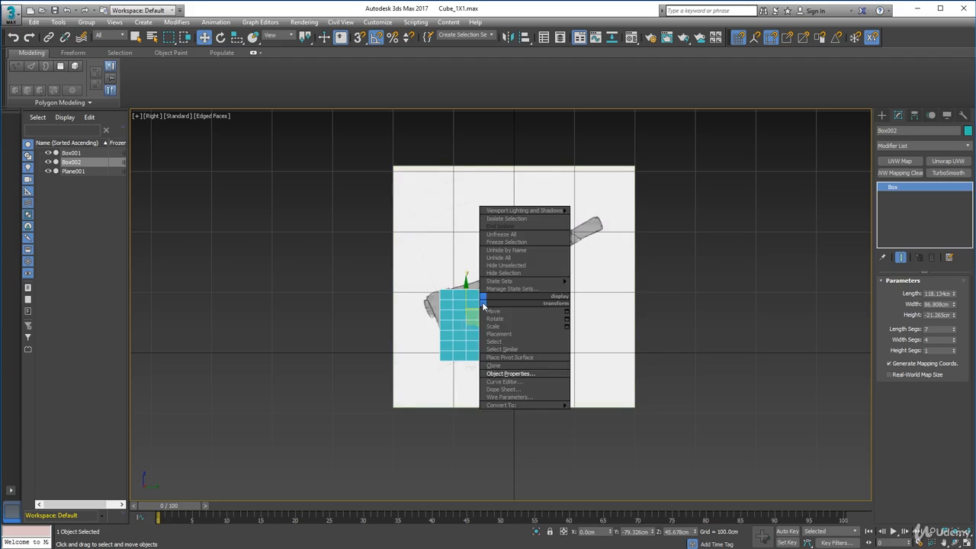
pyautogui.moveTo(503, 405)
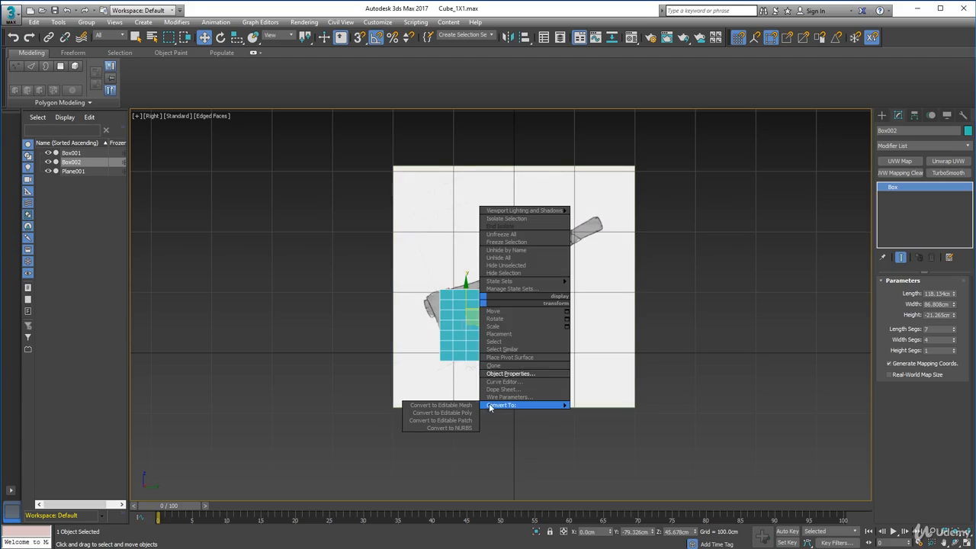
pyautogui.click(468, 412)
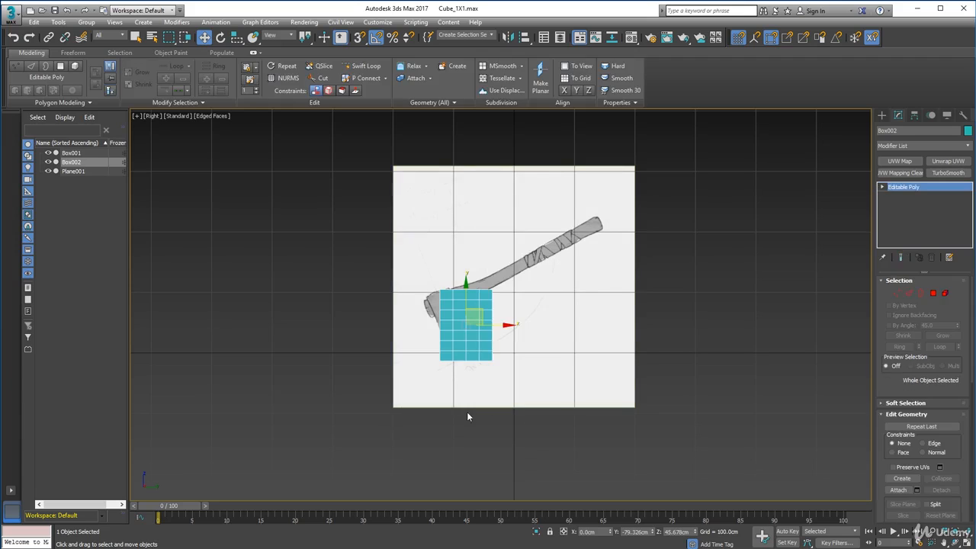
# Rotate the box to -25 degrees to follow the axe head and shift it to about -89 cm on Y, 52 cm on Z.
pyautogui.click(220, 37)
pyautogui.moveTo(476, 292)
pyautogui.mouseDown()
pyautogui.moveTo(467, 290)
pyautogui.moveTo(474, 306)
pyautogui.mouseUp()
pyautogui.click(203, 37)
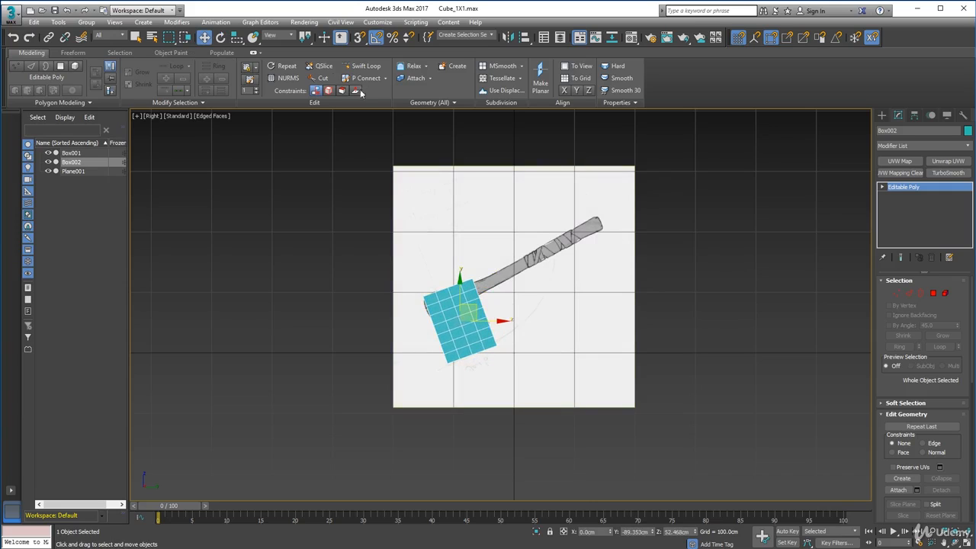
pyautogui.click(220, 37)
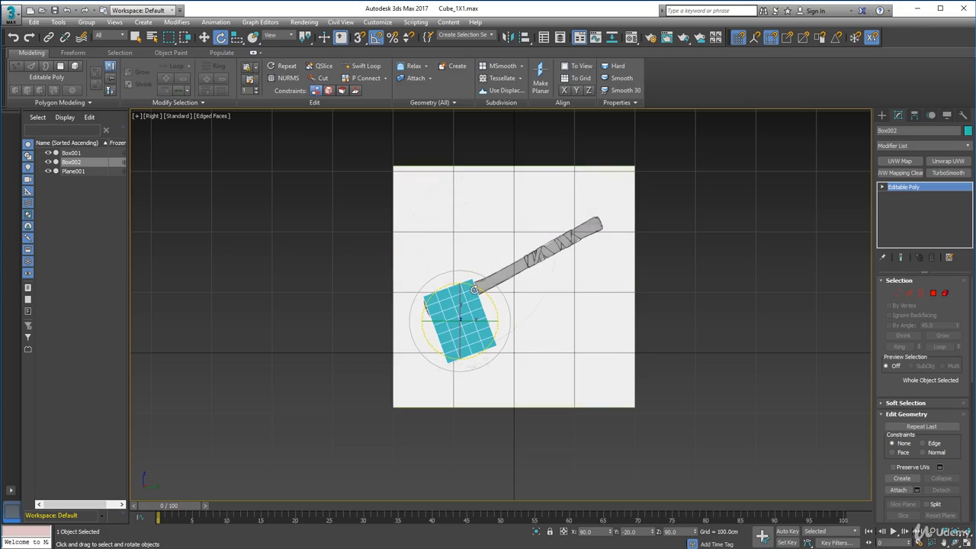
pyautogui.moveTo(473, 290); pyautogui.dragTo(465, 296)
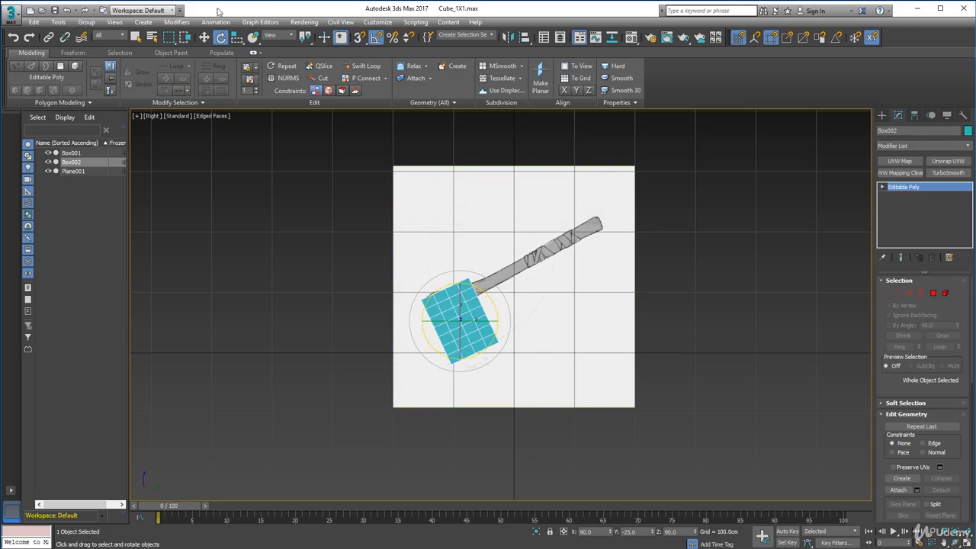
pyautogui.click(204, 36)
# Make the box see-through and align it over the axe head at about -91 cm on Y, 57 cm on Z.
pyautogui.rightClick(460, 328)
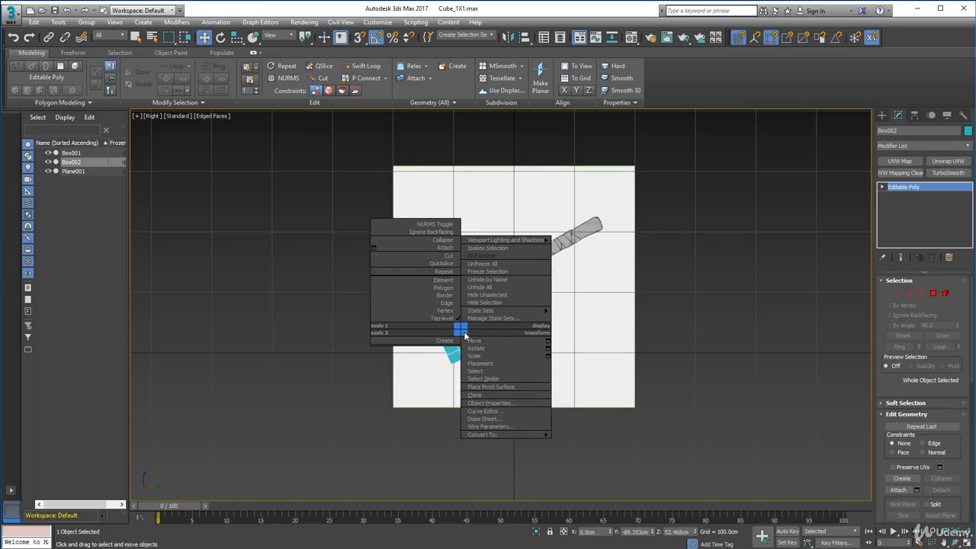
pyautogui.click(481, 403)
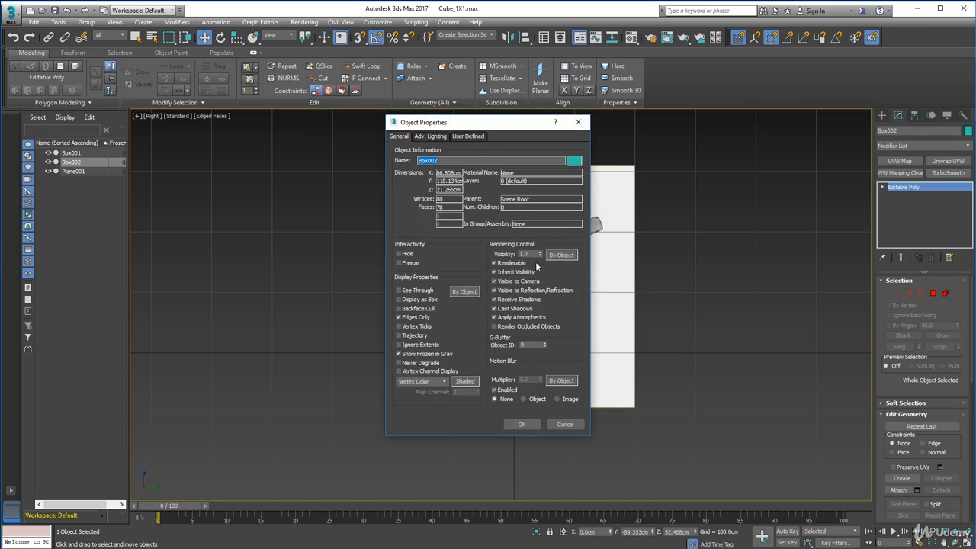
pyautogui.click(400, 291)
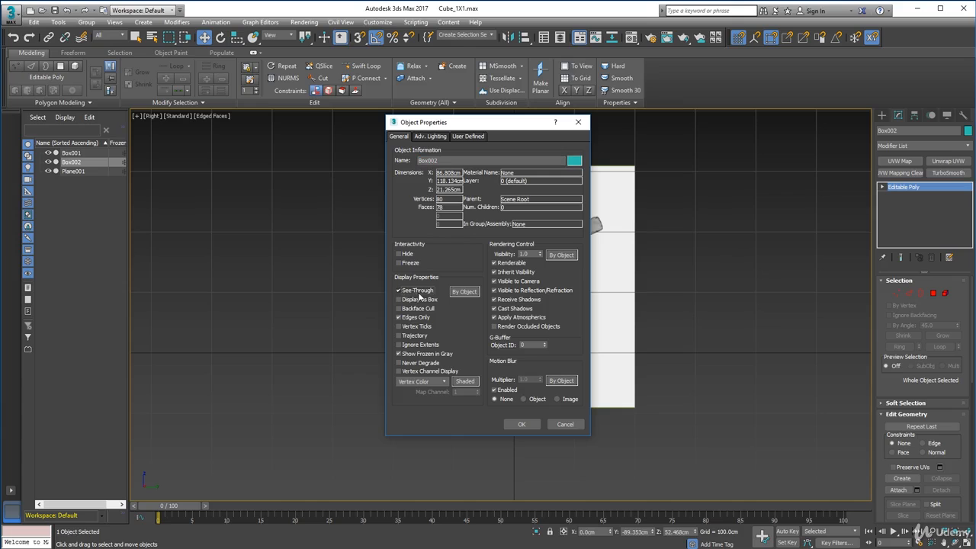
pyautogui.click(521, 424)
pyautogui.scroll(5, 467, 287)
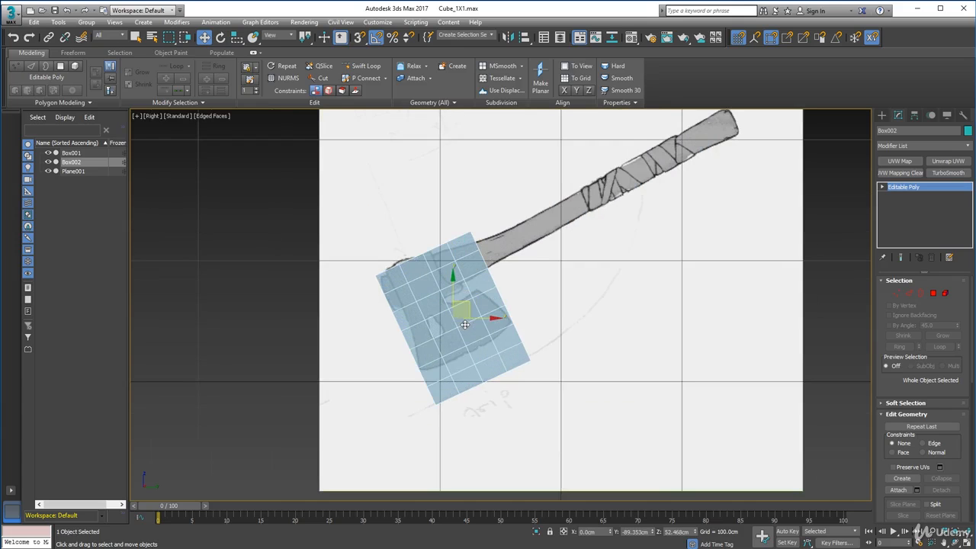
pyautogui.moveTo(458, 319); pyautogui.dragTo(455, 311)
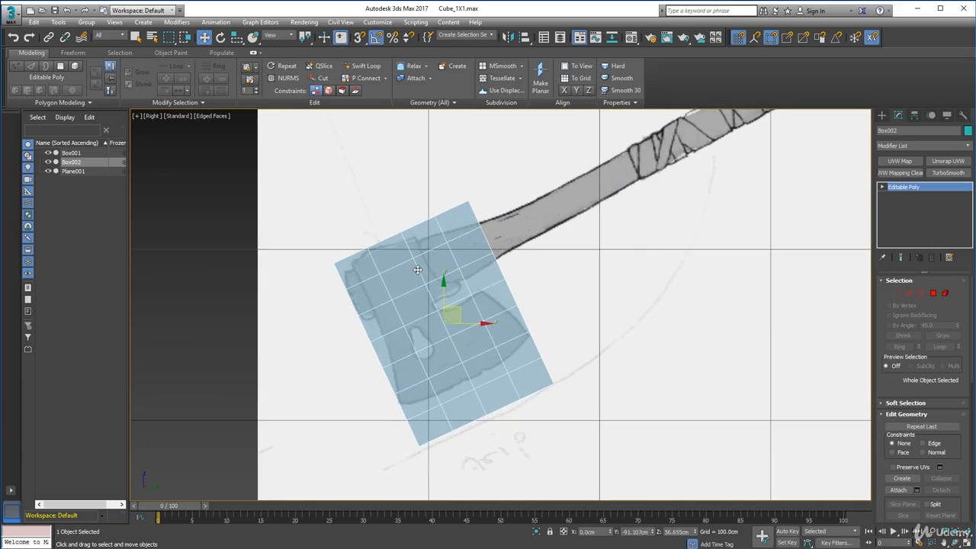
# Move the second vertex column close to the box's outer edge and pull the upper corner vertices onto the axe head outline.
pyautogui.click(896, 292)
pyautogui.moveTo(390, 290); pyautogui.dragTo(351, 231)
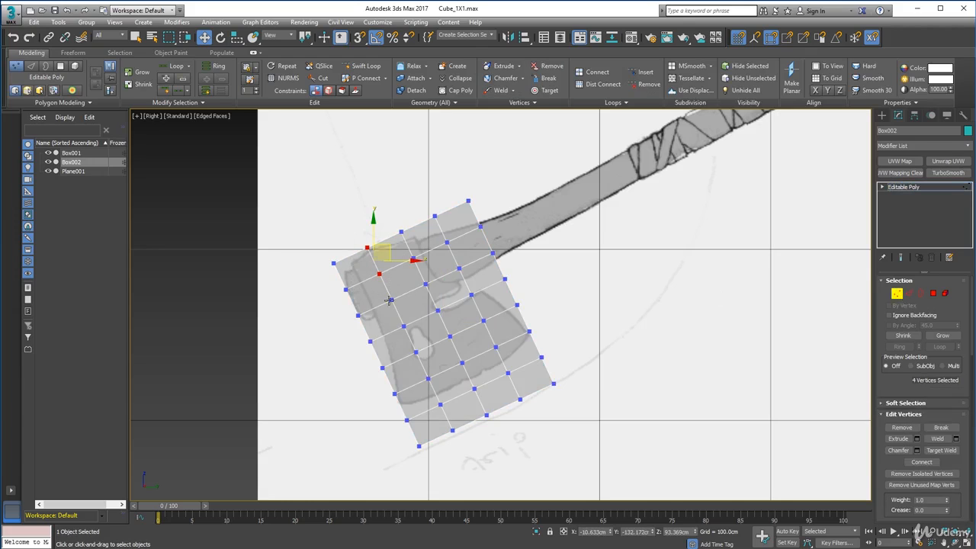
pyautogui.keyDown('ctrl'); pyautogui.moveTo(463, 443); pyautogui.dragTo(429, 398); pyautogui.keyUp('ctrl')
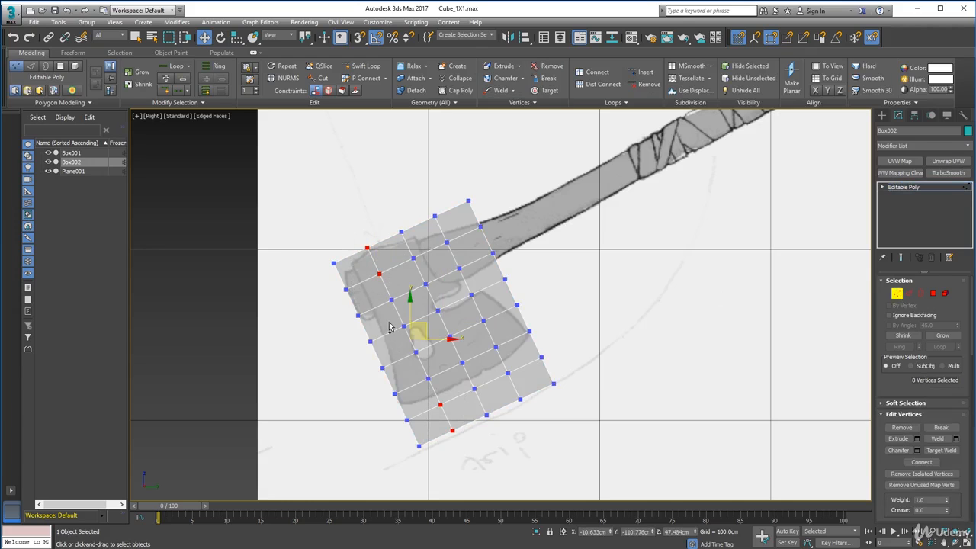
pyautogui.keyDown('ctrl'); pyautogui.moveTo(376, 293); pyautogui.dragTo(435, 392); pyautogui.keyUp('ctrl')
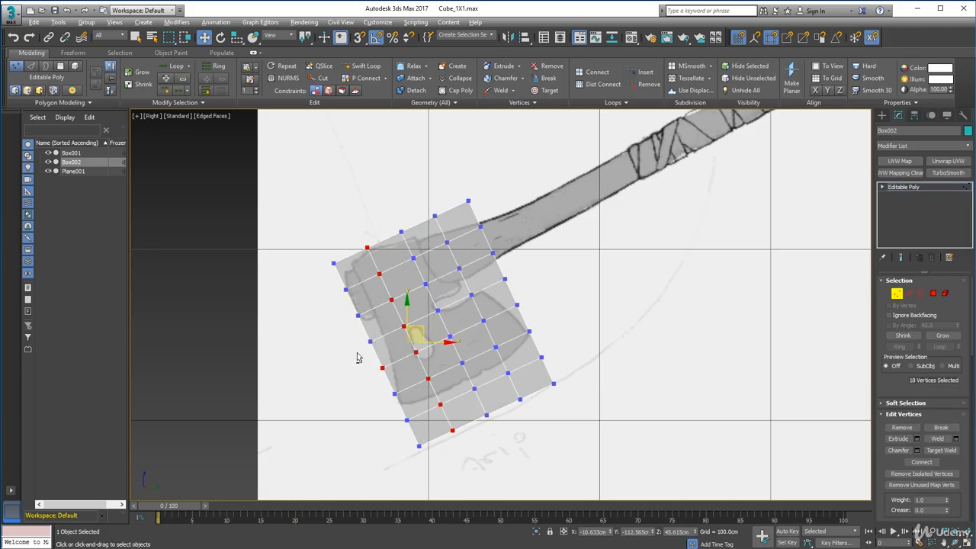
pyautogui.keyDown('alt'); pyautogui.moveTo(357, 357); pyautogui.dragTo(394, 385); pyautogui.keyUp('alt')
pyautogui.moveTo(424, 323); pyautogui.dragTo(406, 333)
pyautogui.moveTo(337, 296); pyautogui.dragTo(337, 293)
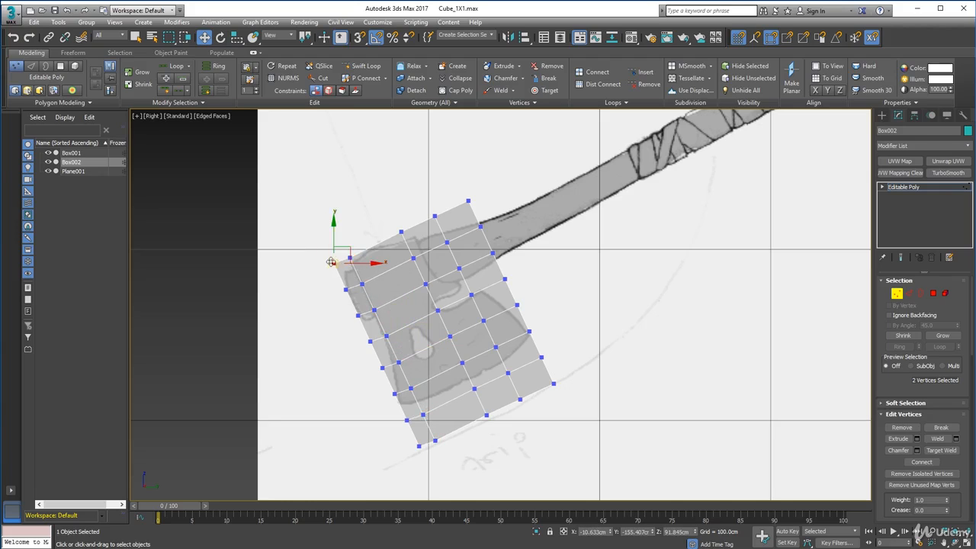
pyautogui.moveTo(346, 251)
pyautogui.mouseDown()
pyautogui.moveTo(358, 272)
pyautogui.moveTo(361, 257)
pyautogui.mouseUp()
# Reposition the third vertex column and fit the top-edge vertices to the upper outline of the axe head.
pyautogui.moveTo(370, 199); pyautogui.dragTo(457, 235)
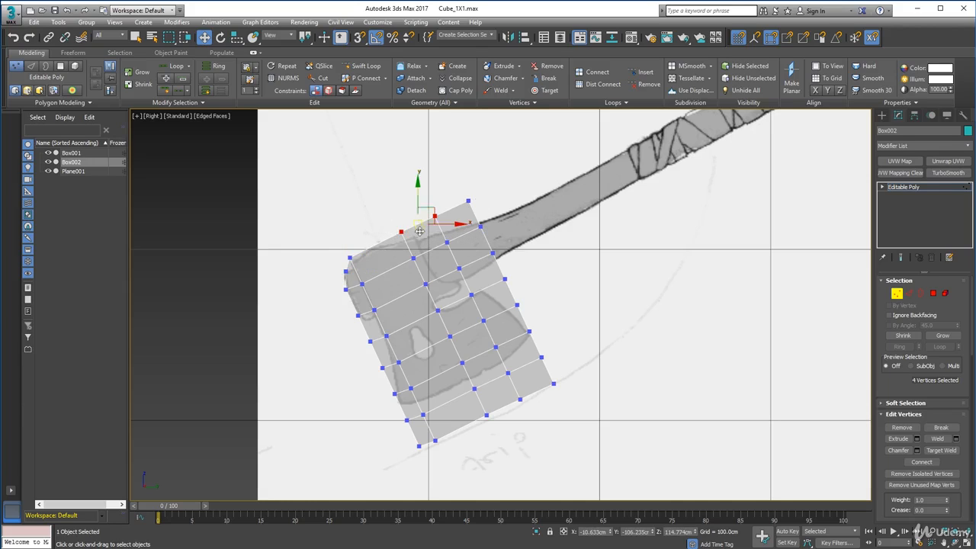
pyautogui.moveTo(380, 217); pyautogui.dragTo(419, 274)
pyautogui.keyDown('shift'); pyautogui.click(485, 416); pyautogui.keyUp('shift')
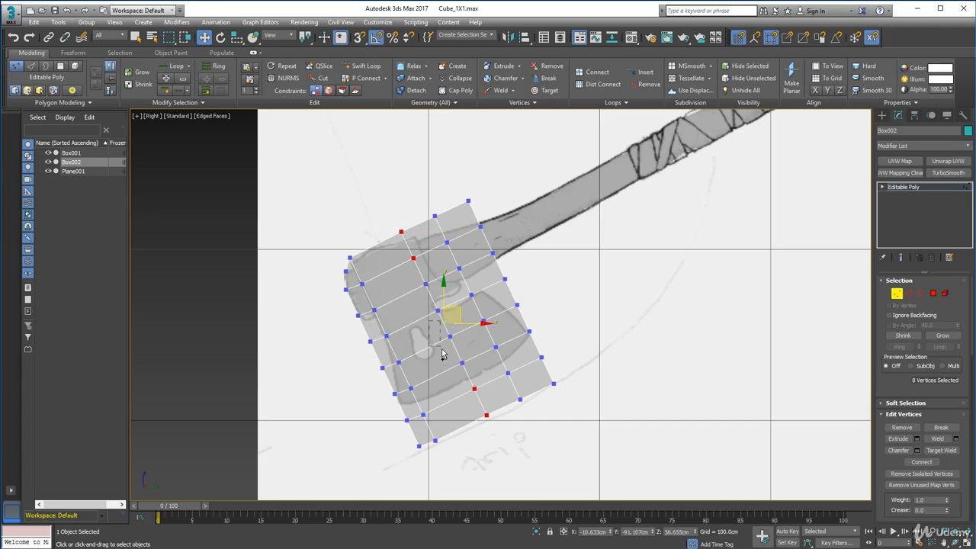
pyautogui.keyDown('ctrl'); pyautogui.moveTo(414, 278); pyautogui.dragTo(429, 324); pyautogui.keyUp('ctrl')
pyautogui.moveTo(343, 248); pyautogui.dragTo(357, 263)
pyautogui.moveTo(361, 249); pyautogui.dragTo(364, 251)
pyautogui.moveTo(407, 200); pyautogui.dragTo(428, 235)
pyautogui.moveTo(428, 235); pyautogui.dragTo(439, 237)
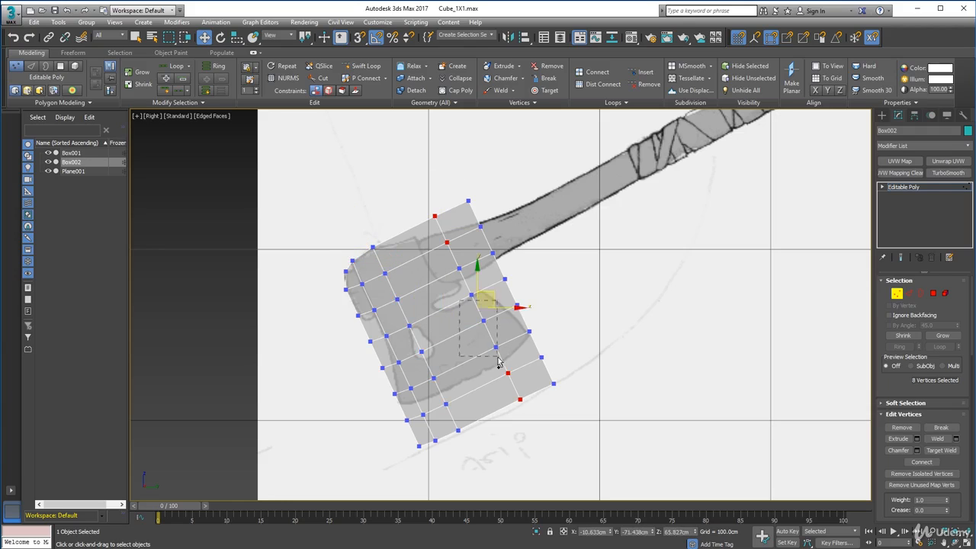
# Pull the handle-side vertices in towards the notch below the handle and undo the last change.
pyautogui.moveTo(483, 293); pyautogui.dragTo(463, 313)
pyautogui.moveTo(451, 183); pyautogui.dragTo(500, 263)
pyautogui.keyDown('ctrl'); pyautogui.moveTo(632, 390); pyautogui.dragTo(506, 268); pyautogui.keyUp('ctrl')
pyautogui.scroll(3, 419, 291)
pyautogui.click(480, 272)
pyautogui.hotkey('ctrl', 'z')
# Fit the vertices around the notch under the handle and at the lower corner of the butt to the sketch.
pyautogui.moveTo(298, 370); pyautogui.dragTo(395, 406)
pyautogui.keyDown('ctrl'); pyautogui.moveTo(383, 341); pyautogui.dragTo(466, 323); pyautogui.keyUp('ctrl')
pyautogui.moveTo(426, 349); pyautogui.dragTo(436, 301)
pyautogui.moveTo(500, 309); pyautogui.dragTo(483, 281)
pyautogui.moveTo(507, 280); pyautogui.dragTo(504, 289)
pyautogui.moveTo(290, 349); pyautogui.dragTo(307, 333)
pyautogui.moveTo(311, 325); pyautogui.dragTo(318, 332)
pyautogui.click(338, 335)
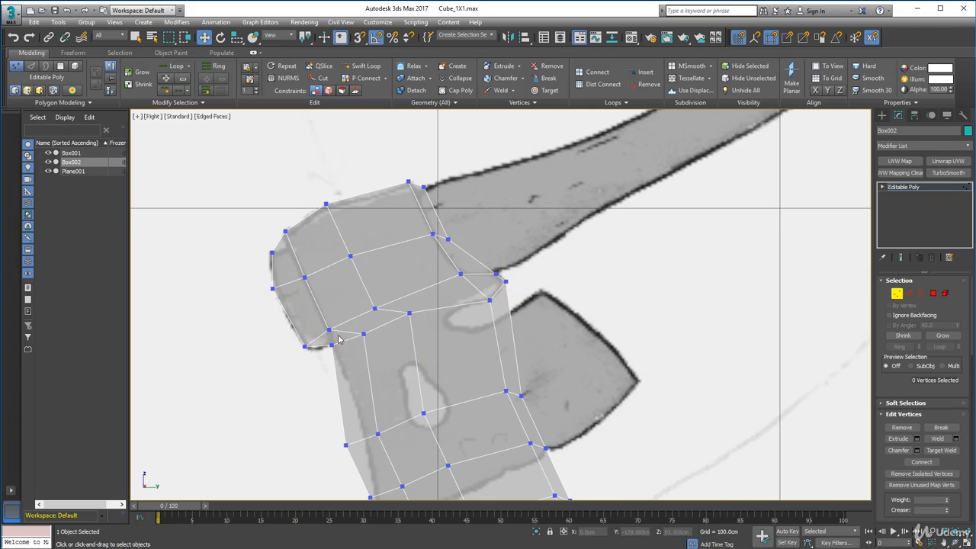
# Adjust the vertices across the body below the butt so they follow the sketched shape.
pyautogui.moveTo(533, 365); pyautogui.dragTo(542, 278, button='middle')
pyautogui.moveTo(345, 320); pyautogui.dragTo(398, 370)
pyautogui.moveTo(377, 343); pyautogui.dragTo(396, 335)
pyautogui.moveTo(361, 383); pyautogui.dragTo(432, 424)
pyautogui.scroll(-2, 450, 411)
pyautogui.moveTo(444, 373)
pyautogui.keyDown('ctrl'); pyautogui.mouseDown()
pyautogui.moveTo(469, 403)
pyautogui.moveTo(435, 381)
pyautogui.mouseUp(); pyautogui.keyUp('ctrl')
pyautogui.moveTo(477, 321); pyautogui.dragTo(558, 384)
pyautogui.moveTo(520, 347); pyautogui.dragTo(521, 335)
pyautogui.moveTo(429, 337); pyautogui.dragTo(447, 361)
pyautogui.moveTo(446, 345); pyautogui.dragTo(457, 340)
# Shift the lower vertices into place and move the front-edge pair up to the lower side of the notch.
pyautogui.moveTo(397, 422); pyautogui.dragTo(550, 510)
pyautogui.keyDown('ctrl'); pyautogui.moveTo(599, 479); pyautogui.dragTo(518, 405); pyautogui.keyUp('ctrl')
pyautogui.moveTo(502, 433); pyautogui.dragTo(489, 406)
pyautogui.moveTo(564, 385); pyautogui.dragTo(534, 411, button='middle')
pyautogui.scroll(3, 476, 294)
pyautogui.moveTo(445, 387); pyautogui.dragTo(486, 423)
pyautogui.moveTo(485, 394); pyautogui.dragTo(451, 335)
pyautogui.moveTo(450, 315); pyautogui.dragTo(445, 324)
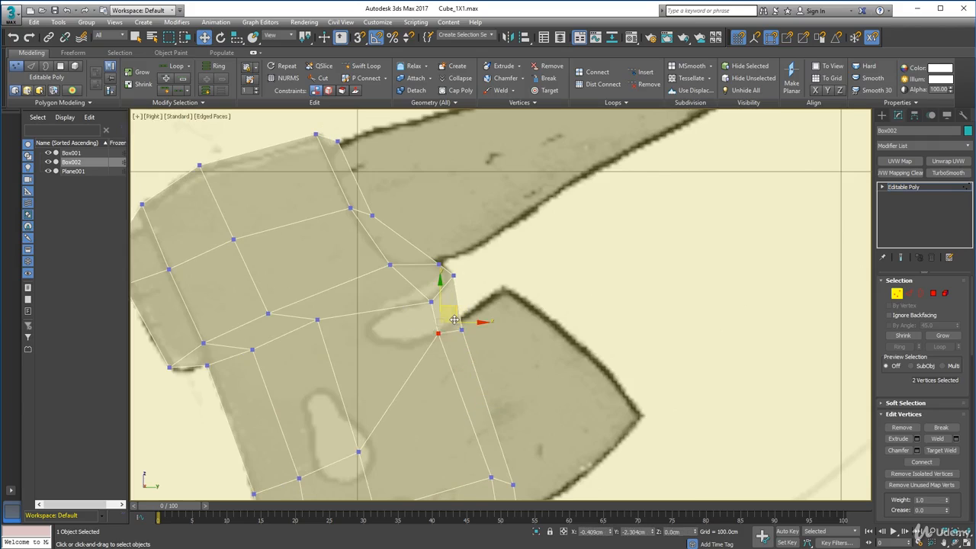
# Move all the lower vertex rows up together so the bottom outer corner meets the blade's lower corner in the sketch.
pyautogui.scroll(-2, 412, 358)
pyautogui.moveTo(366, 396); pyautogui.dragTo(380, 321, button='middle')
pyautogui.moveTo(317, 331); pyautogui.dragTo(567, 496)
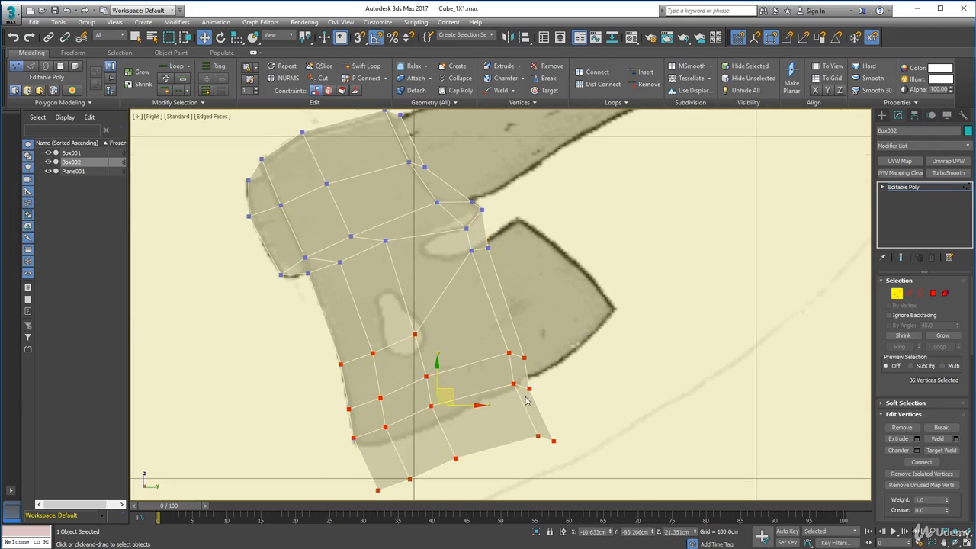
pyautogui.moveTo(450, 392); pyautogui.dragTo(429, 345)
# Arrange the vertices around the inner end of the notch and pull the front one out to the blade's upper point.
pyautogui.click(380, 231)
pyautogui.moveTo(395, 236); pyautogui.dragTo(395, 248)
pyautogui.moveTo(401, 231); pyautogui.dragTo(434, 233)
pyautogui.moveTo(387, 277); pyautogui.dragTo(404, 296)
pyautogui.moveTo(412, 275); pyautogui.dragTo(464, 241)
pyautogui.moveTo(482, 239); pyautogui.dragTo(468, 246)
pyautogui.moveTo(480, 238); pyautogui.dragTo(531, 203)
# Place the front vertices along the curved blade side facing the handle, down to its outermost tip.
pyautogui.moveTo(497, 300); pyautogui.dragTo(513, 322)
pyautogui.moveTo(518, 295); pyautogui.dragTo(582, 239)
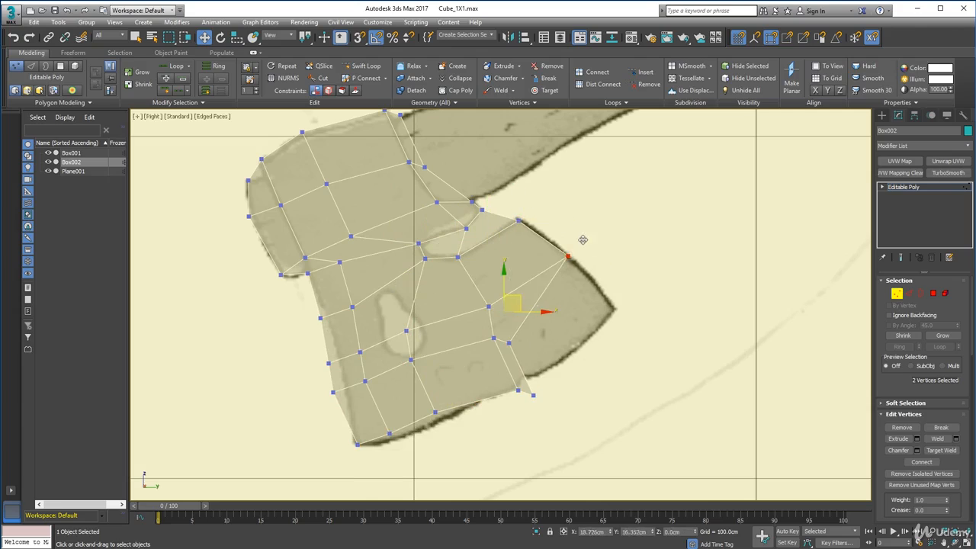
pyautogui.moveTo(509, 211); pyautogui.dragTo(529, 230)
pyautogui.moveTo(531, 208); pyautogui.dragTo(532, 207)
pyautogui.moveTo(502, 333); pyautogui.dragTo(521, 355)
pyautogui.moveTo(526, 328); pyautogui.dragTo(614, 271)
pyautogui.moveTo(526, 384); pyautogui.dragTo(629, 298)
# Fit the bottom vertices to the blade's lower edge and shift the interior vertices to even out the mesh.
pyautogui.moveTo(496, 374); pyautogui.dragTo(539, 411)
pyautogui.moveTo(531, 379); pyautogui.dragTo(560, 357)
pyautogui.moveTo(463, 317); pyautogui.dragTo(391, 373)
pyautogui.moveTo(418, 336); pyautogui.dragTo(445, 330)
pyautogui.moveTo(421, 398); pyautogui.dragTo(474, 399)
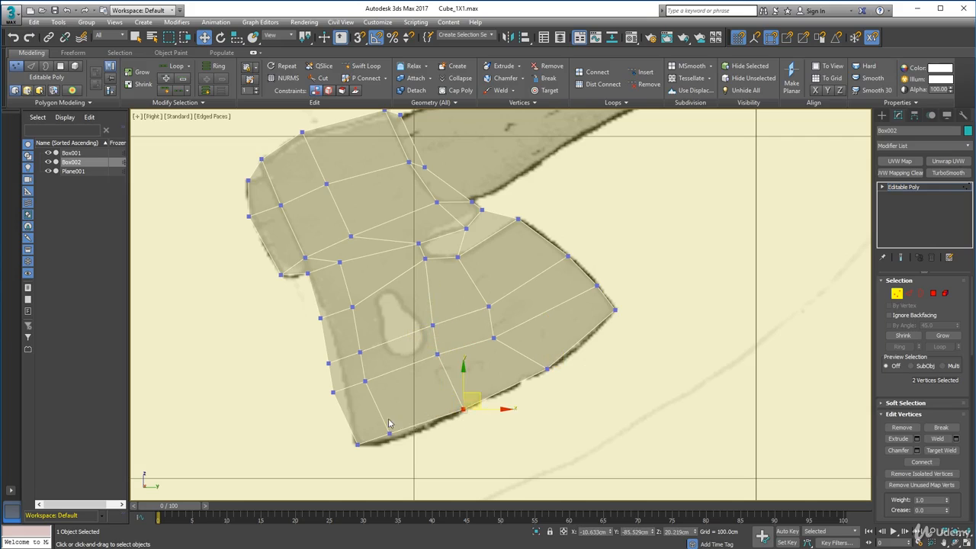
pyautogui.moveTo(381, 421); pyautogui.dragTo(402, 444)
pyautogui.moveTo(401, 423); pyautogui.dragTo(414, 428)
# Move the vertex rows along the blade's outer side onto the sketched edge, up to the corner below the butt.
pyautogui.moveTo(319, 372); pyautogui.dragTo(374, 374)
pyautogui.moveTo(308, 341); pyautogui.dragTo(372, 371)
pyautogui.moveTo(355, 347); pyautogui.dragTo(370, 342)
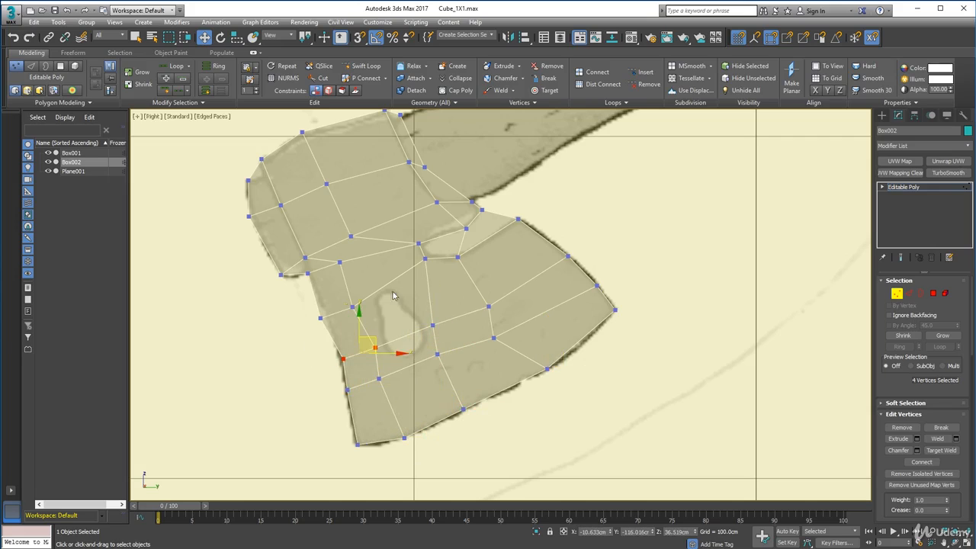
pyautogui.moveTo(381, 294); pyautogui.dragTo(307, 329)
pyautogui.moveTo(348, 302); pyautogui.dragTo(356, 298)
pyautogui.moveTo(325, 250); pyautogui.dragTo(356, 276)
pyautogui.moveTo(355, 249)
pyautogui.mouseDown()
pyautogui.moveTo(358, 261)
pyautogui.moveTo(352, 254)
pyautogui.mouseUp()
# Examine how closely the axe head mesh follows the sketched outline.
pyautogui.moveTo(263, 176); pyautogui.dragTo(333, 196, button='middle')
pyautogui.scroll(2, 333, 196)
pyautogui.scroll(-1, 333, 196)
pyautogui.moveTo(548, 327); pyautogui.dragTo(537, 245, button='middle')
pyautogui.scroll(-6, 472, 294)
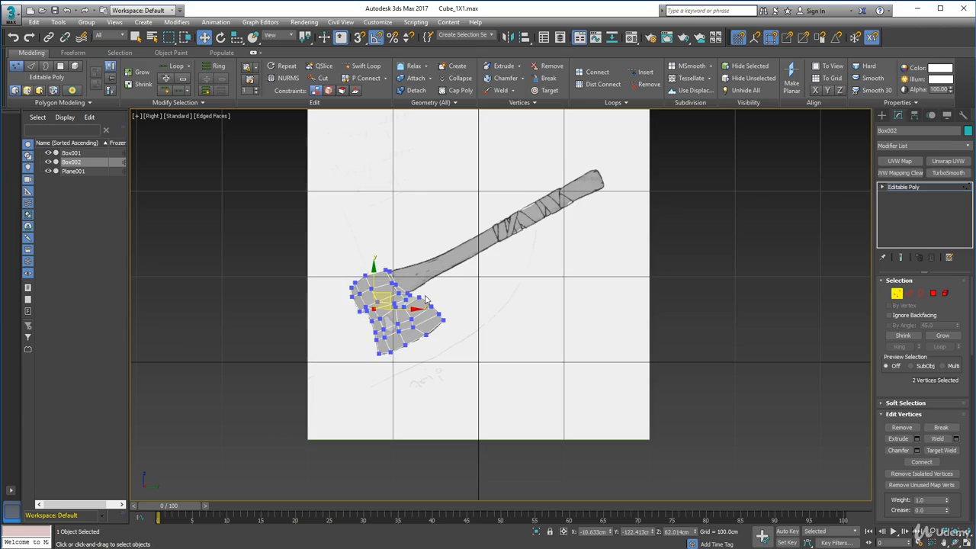
pyautogui.scroll(3, 413, 348)
pyautogui.moveTo(413, 348); pyautogui.dragTo(403, 357)
pyautogui.moveTo(415, 346); pyautogui.dragTo(375, 368)
pyautogui.moveTo(392, 349); pyautogui.dragTo(396, 351)
pyautogui.click(387, 327)
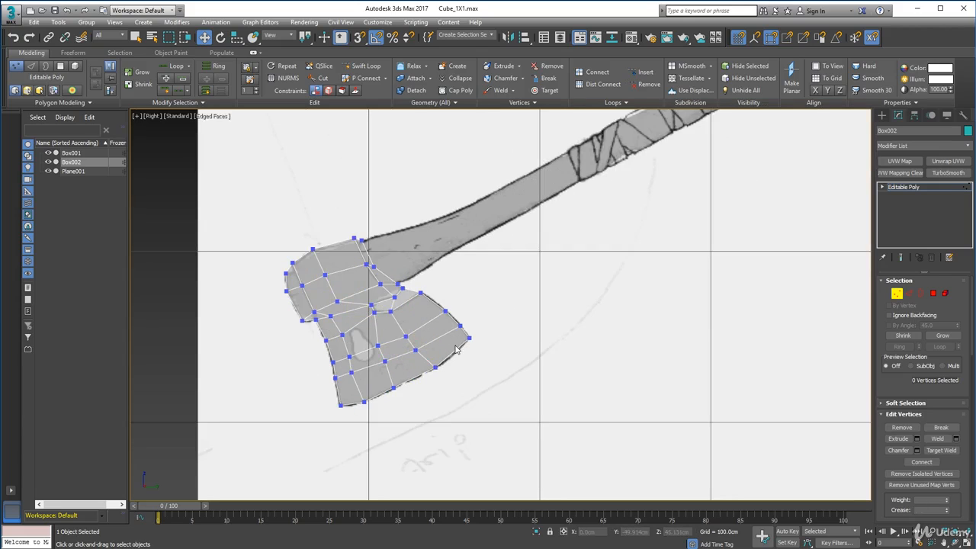
pyautogui.scroll(4, 455, 350)
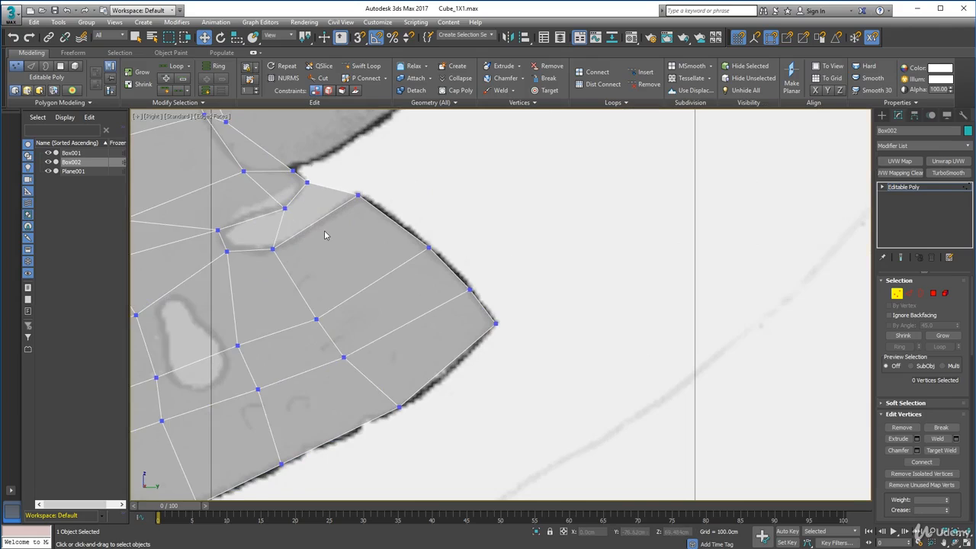
pyautogui.scroll(-2, 324, 230)
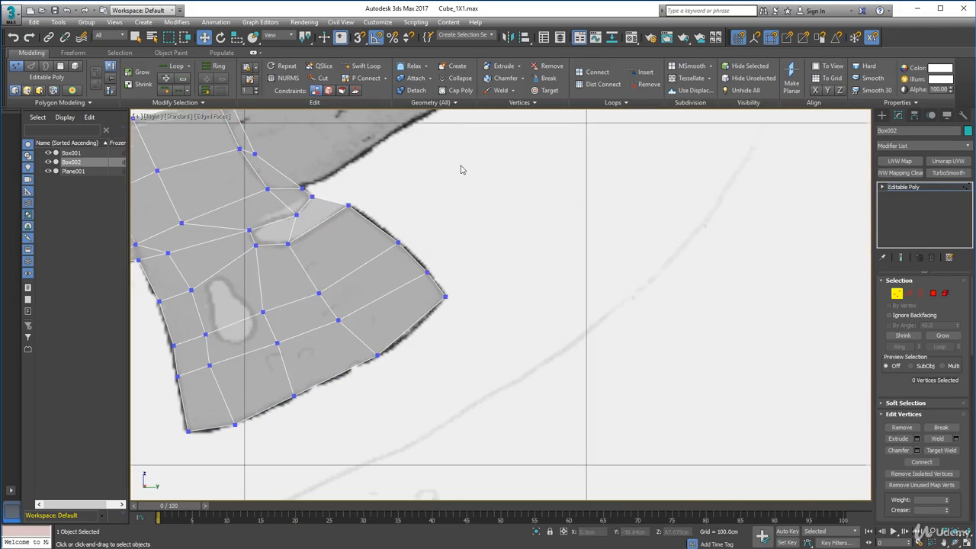
# Add two edge loops with Swift Loop, one near the head's outer side and one near its handle side.
pyautogui.scroll(3, 460, 169)
pyautogui.press('2')
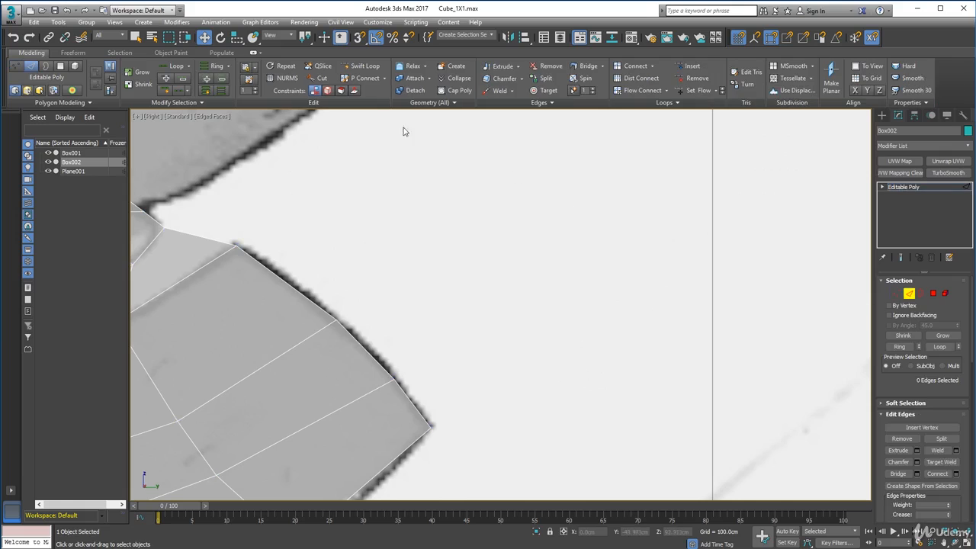
pyautogui.click(365, 66)
pyautogui.scroll(-3, 383, 211)
pyautogui.moveTo(384, 211); pyautogui.dragTo(449, 216, button='middle')
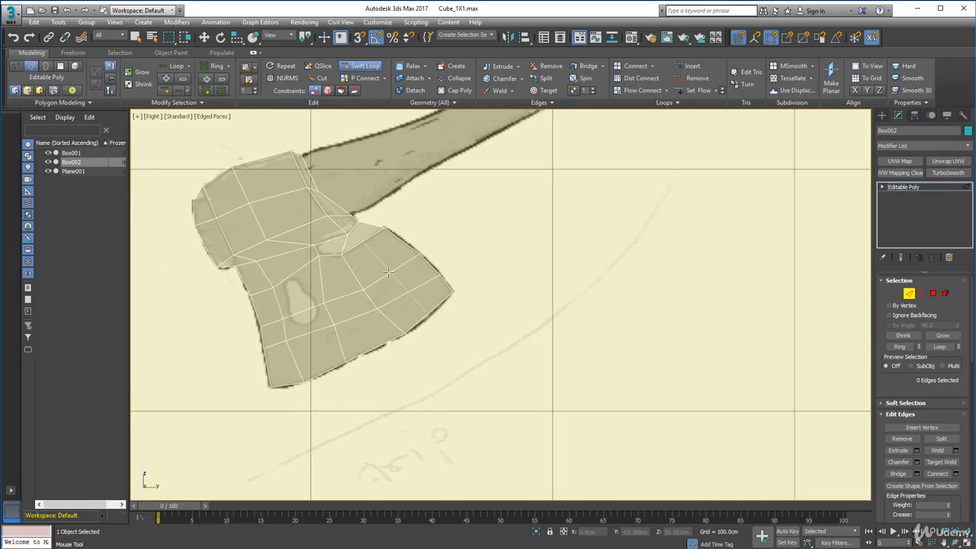
pyautogui.click(287, 384)
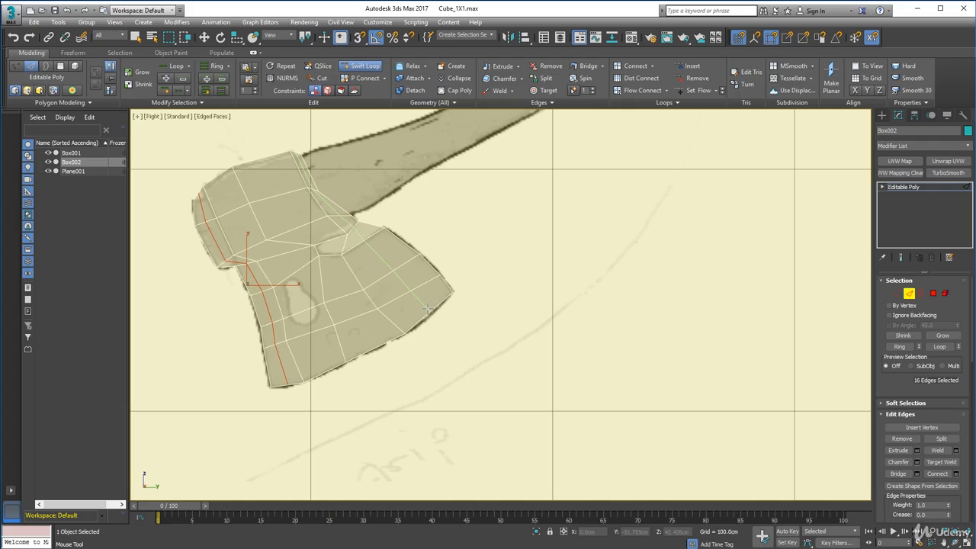
pyautogui.click(428, 308)
pyautogui.press('w')
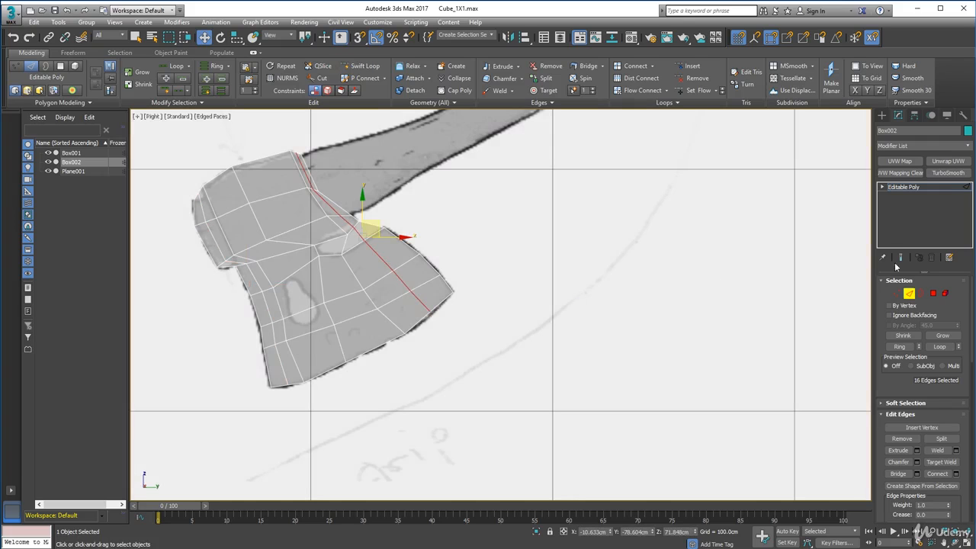
pyautogui.click(912, 295)
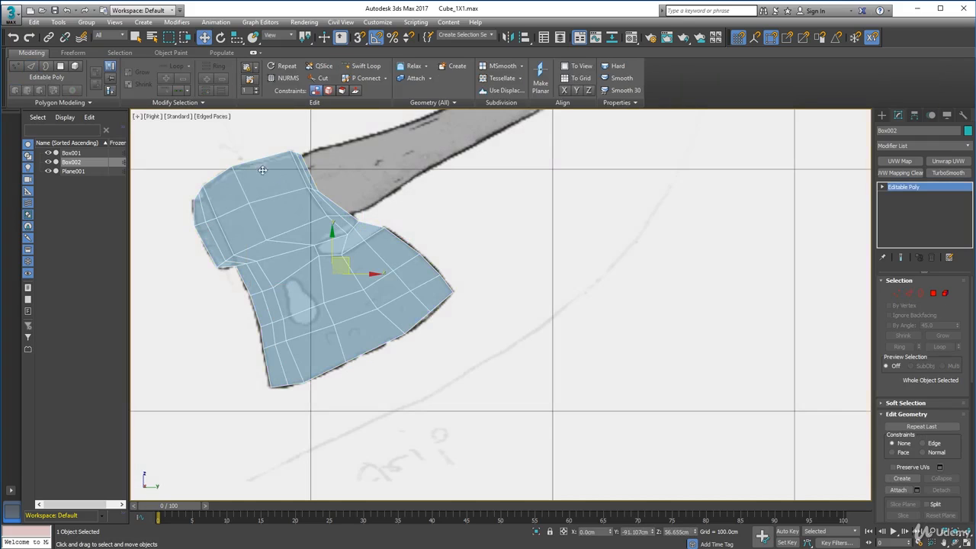
# Reshape the butt's upper outer corner into a small step and fit its lower corner vertices to the sketch.
pyautogui.scroll(8, 165, 187)
pyautogui.click(895, 297)
pyautogui.moveTo(334, 196); pyautogui.dragTo(371, 230)
pyautogui.scroll(-5, 381, 178)
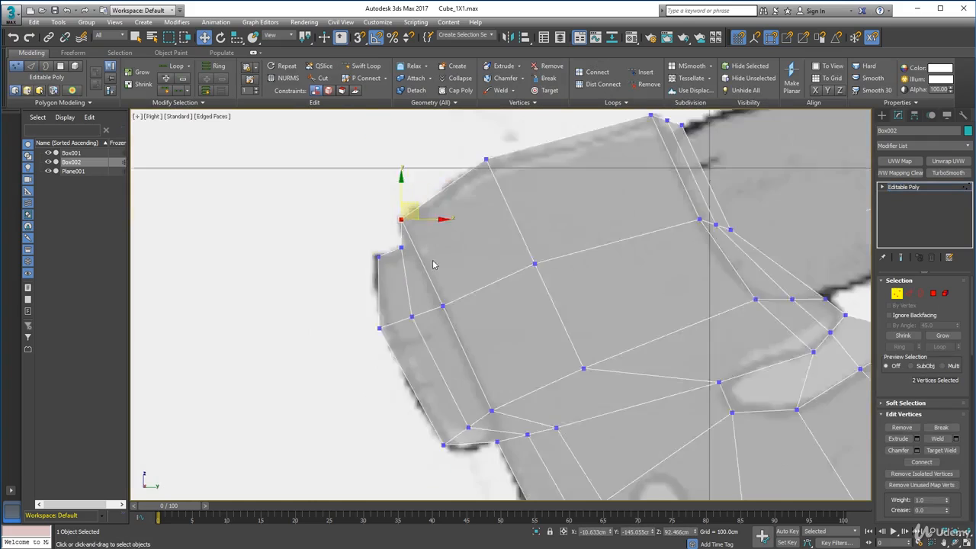
pyautogui.scroll(8, 443, 264)
pyautogui.scroll(-3, 443, 264)
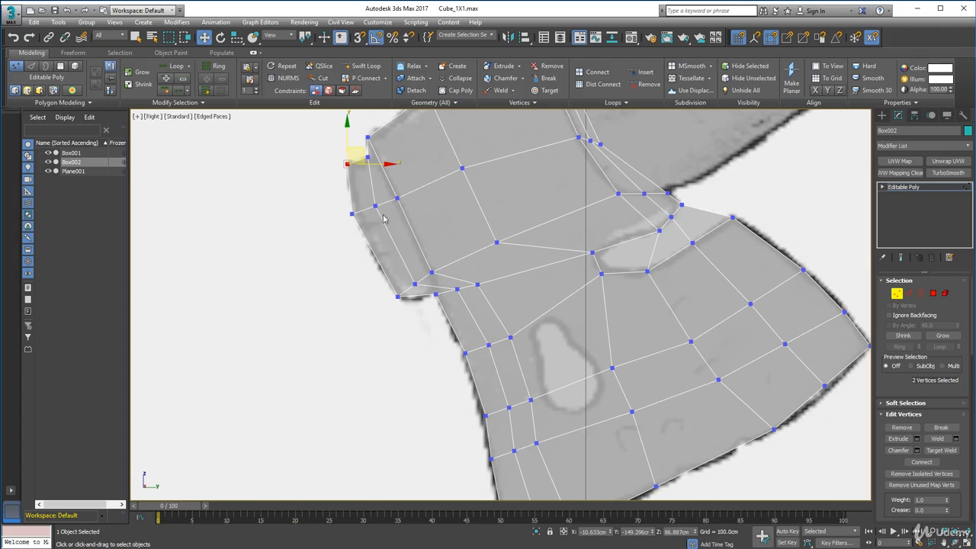
pyautogui.click(410, 326)
pyautogui.moveTo(375, 248); pyautogui.dragTo(442, 305)
pyautogui.click(472, 308)
pyautogui.moveTo(477, 304); pyautogui.dragTo(433, 285, button='middle')
pyautogui.scroll(-2, 434, 285)
pyautogui.moveTo(455, 344); pyautogui.dragTo(451, 326, button='middle')
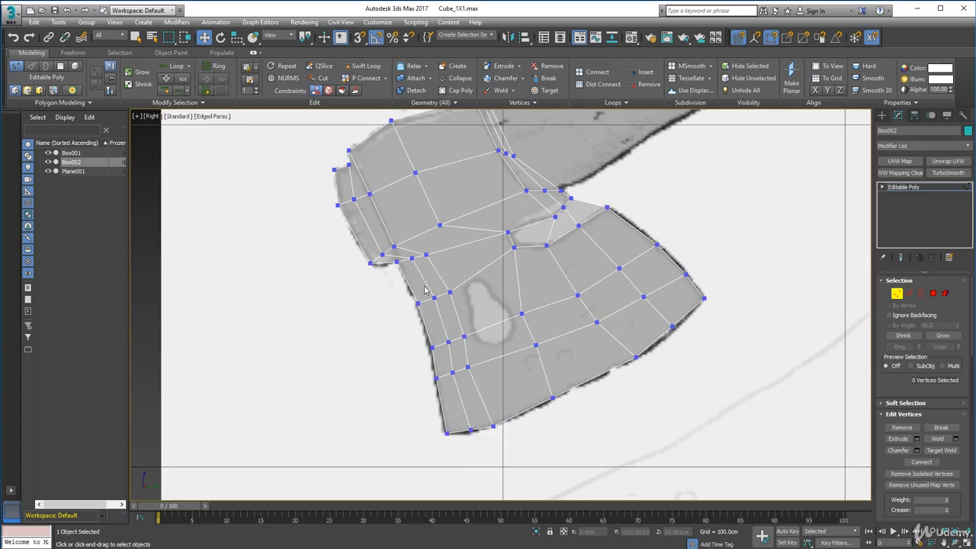
# Try shifting the inner vertex column of the blade across the keyhole-shaped cutout.
pyautogui.moveTo(436, 273); pyautogui.dragTo(459, 304)
pyautogui.keyDown('ctrl'); pyautogui.moveTo(456, 327); pyautogui.dragTo(478, 377); pyautogui.keyUp('ctrl')
pyautogui.moveTo(462, 300); pyautogui.dragTo(509, 292)
pyautogui.moveTo(400, 261); pyautogui.dragTo(426, 242)
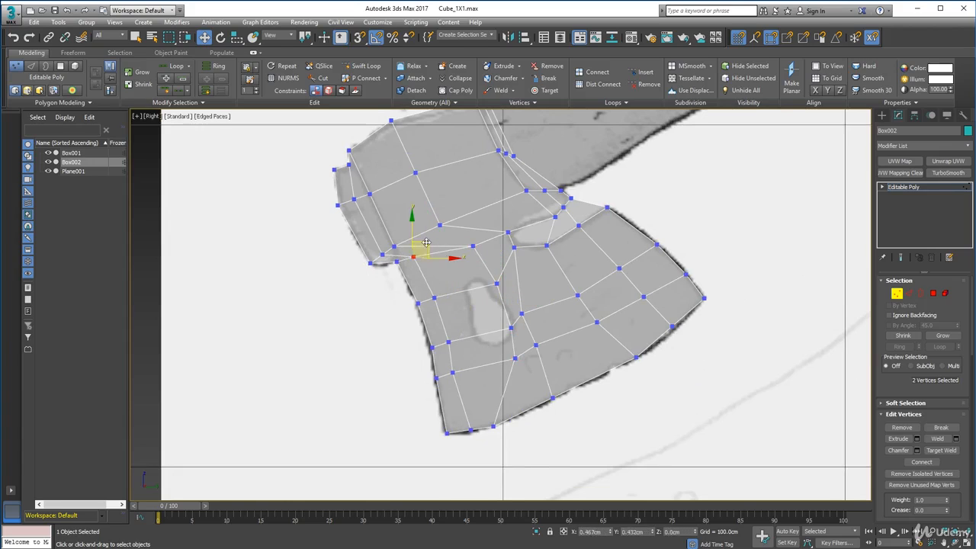
pyautogui.hotkey('ctrl', 'z')
pyautogui.hotkey('ctrl', 'z')
pyautogui.click(502, 319)
# In the Perspective view, extrude the two head polygons facing the handle several times to form a segmented handle.
pyautogui.scroll(-8, 495, 338)
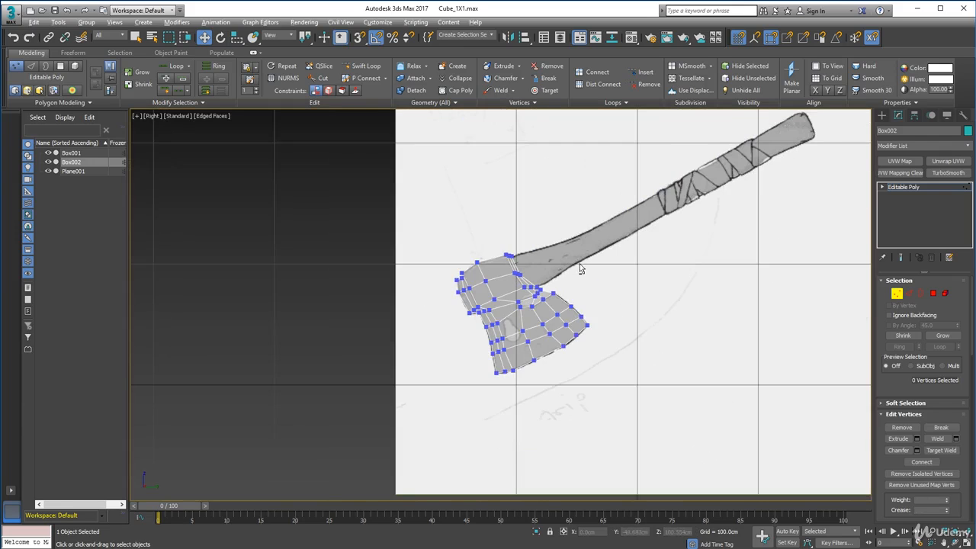
pyautogui.keyDown('alt'); pyautogui.moveTo(579, 269); pyautogui.dragTo(510, 287, button='middle'); pyautogui.keyUp('alt')
pyautogui.press('p')
pyautogui.click(931, 294)
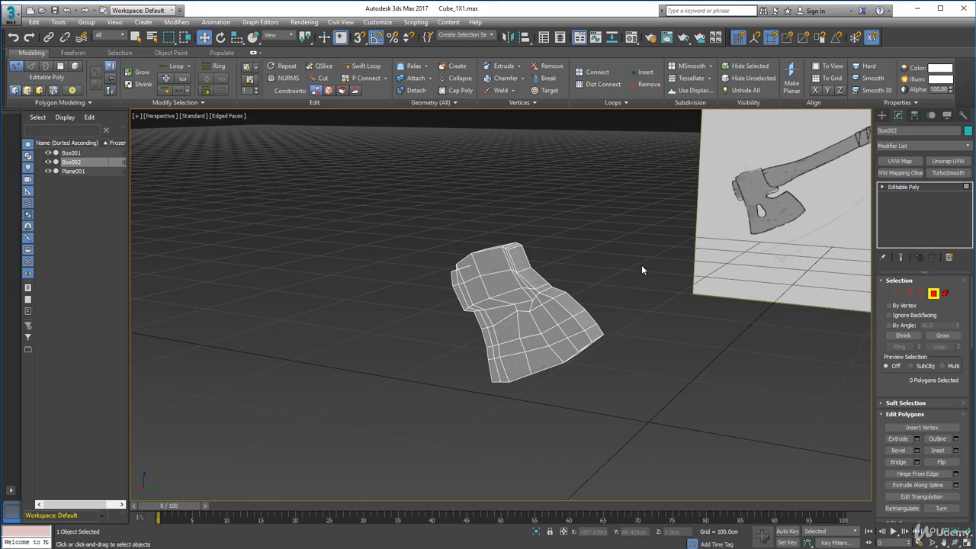
pyautogui.click(521, 257)
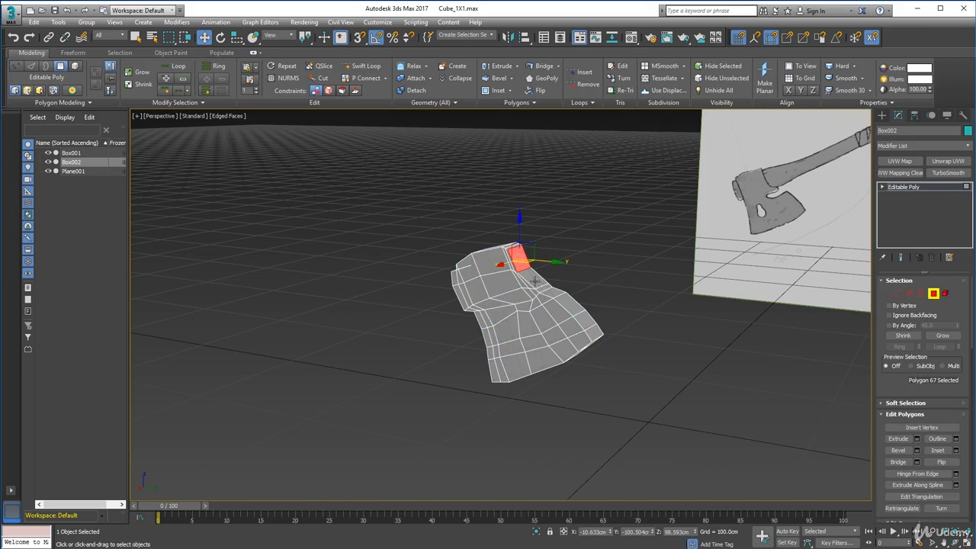
pyautogui.keyDown('ctrl'); pyautogui.click(535, 280); pyautogui.keyUp('ctrl')
pyautogui.keyDown('alt'); pyautogui.moveTo(556, 303); pyautogui.dragTo(503, 384, button='middle'); pyautogui.keyUp('alt')
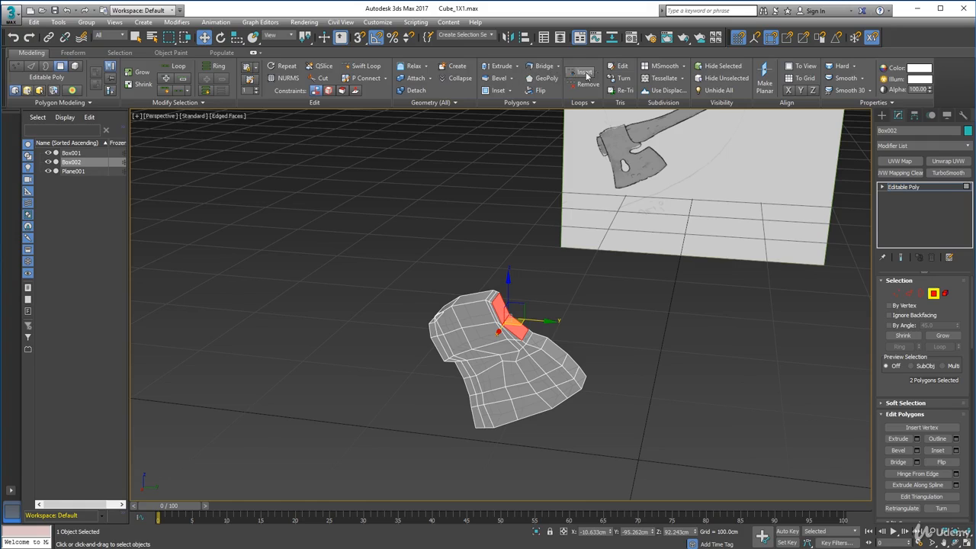
pyautogui.click(503, 66)
pyautogui.moveTo(503, 303); pyautogui.dragTo(529, 293)
pyautogui.moveTo(611, 242); pyautogui.dragTo(615, 234)
pyautogui.moveTo(616, 233); pyautogui.dragTo(427, 306, button='middle')
pyautogui.moveTo(428, 303); pyautogui.dragTo(452, 284)
pyautogui.moveTo(483, 270); pyautogui.dragTo(526, 235)
pyautogui.moveTo(573, 208); pyautogui.dragTo(594, 183)
pyautogui.moveTo(547, 255); pyautogui.dragTo(453, 335, button='middle')
# In the Right view, move the first row of handle vertices next to the head onto the sketched handle.
pyautogui.click(170, 117)
pyautogui.click(203, 230)
pyautogui.scroll(10, 512, 286)
pyautogui.moveTo(512, 286); pyautogui.dragTo(614, 259, button='middle')
pyautogui.scroll(-5, 602, 286)
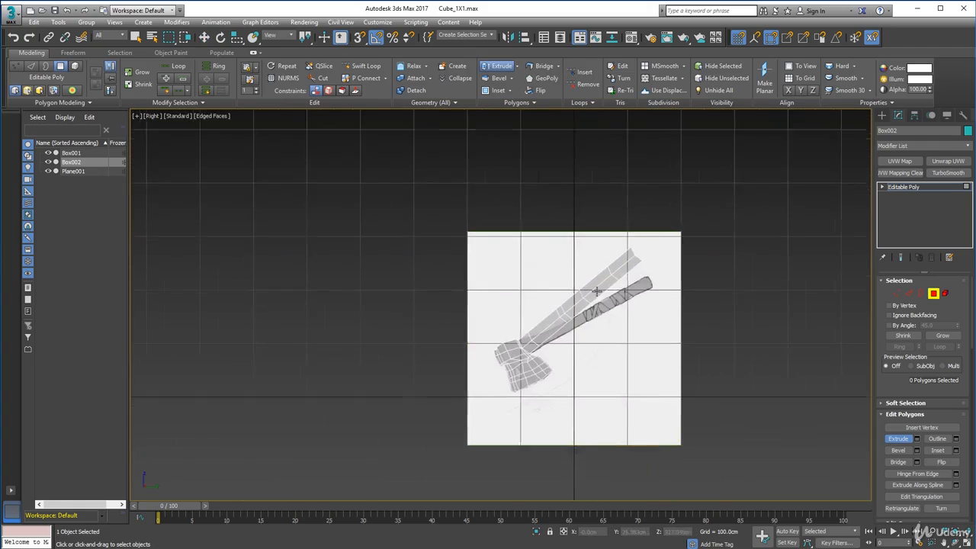
pyautogui.scroll(5, 534, 321)
pyautogui.press('1')
pyautogui.moveTo(536, 266); pyautogui.dragTo(607, 361)
pyautogui.click(204, 36)
pyautogui.moveTo(571, 306); pyautogui.dragTo(596, 320)
pyautogui.moveTo(635, 364); pyautogui.dragTo(572, 309)
pyautogui.moveTo(610, 333); pyautogui.dragTo(548, 315)
pyautogui.moveTo(568, 320); pyautogui.dragTo(584, 321)
# Pull the second and third rows of handle vertices down onto the sketched handle.
pyautogui.scroll(-2, 584, 286)
pyautogui.moveTo(585, 256); pyautogui.dragTo(524, 305, button='middle')
pyautogui.moveTo(527, 237); pyautogui.dragTo(629, 326)
pyautogui.moveTo(598, 279); pyautogui.dragTo(624, 315)
pyautogui.moveTo(652, 363); pyautogui.dragTo(634, 309)
pyautogui.moveTo(645, 351); pyautogui.dragTo(619, 325)
pyautogui.moveTo(643, 324); pyautogui.dragTo(634, 318)
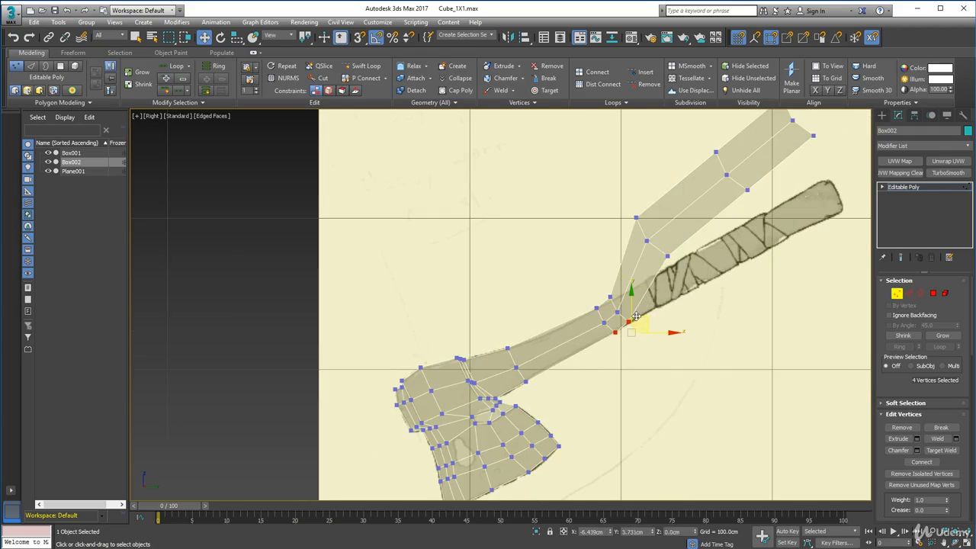
# Space the second and third handle vertex rows along the shaft, with the third just before the wrapped grip.
pyautogui.scroll(4, 612, 351)
pyautogui.moveTo(562, 234); pyautogui.dragTo(621, 318)
pyautogui.moveTo(614, 278); pyautogui.dragTo(537, 320)
pyautogui.moveTo(599, 215); pyautogui.dragTo(663, 306)
pyautogui.moveTo(639, 257); pyautogui.dragTo(645, 261)
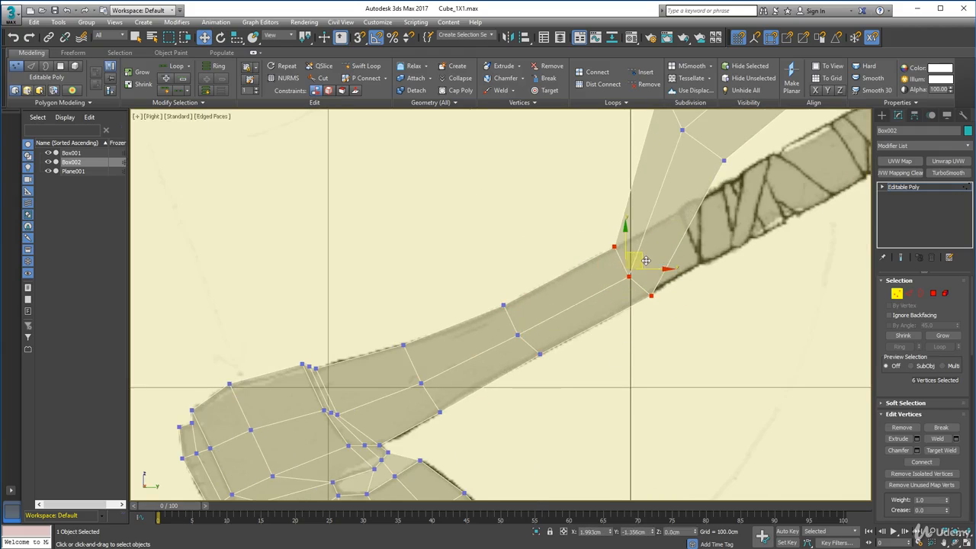
# Move the lower vertices of the second and third handle rows onto the lower outline of the sketched shaft.
pyautogui.moveTo(687, 303); pyautogui.dragTo(556, 332, button='middle')
pyautogui.scroll(2, 467, 283)
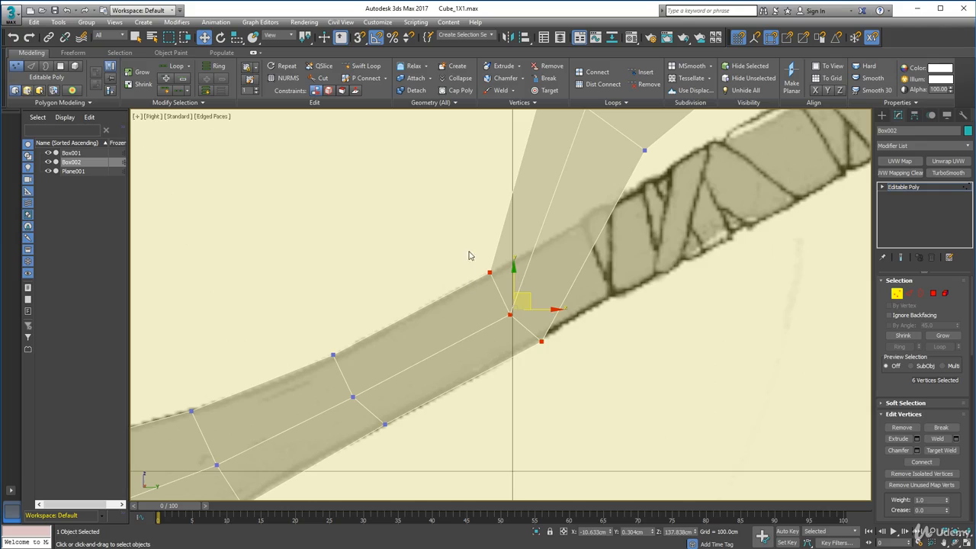
pyautogui.moveTo(567, 325); pyautogui.dragTo(526, 361)
pyautogui.moveTo(554, 331); pyautogui.dragTo(538, 337)
pyautogui.moveTo(442, 404); pyautogui.dragTo(552, 339, button='middle')
pyautogui.moveTo(526, 339); pyautogui.dragTo(480, 381)
pyautogui.moveTo(507, 349); pyautogui.dragTo(491, 356)
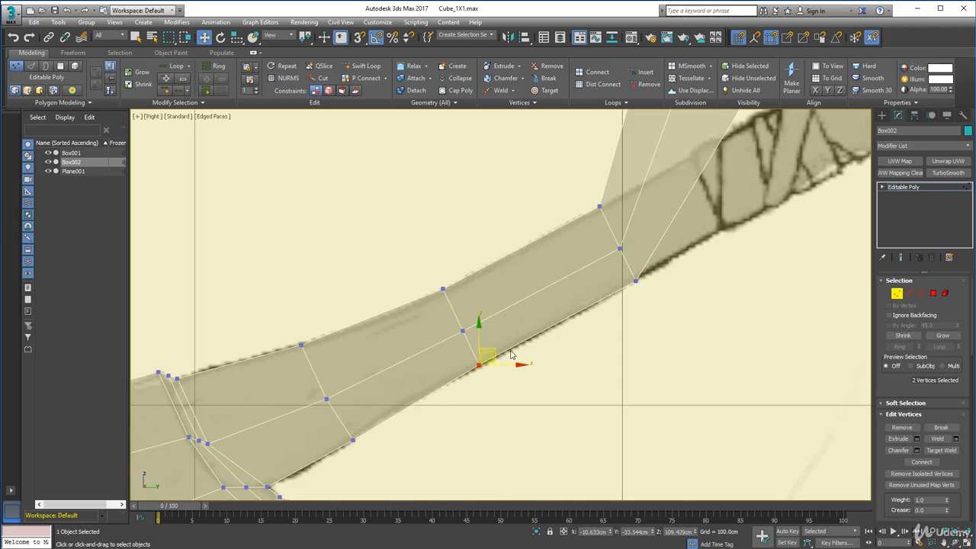
# Move the fourth row of handle vertices down onto the start of the wrapped grip.
pyautogui.moveTo(686, 251); pyautogui.dragTo(454, 377, button='middle')
pyautogui.scroll(-4, 453, 377)
pyautogui.moveTo(427, 221); pyautogui.dragTo(493, 316)
pyautogui.moveTo(470, 258); pyautogui.dragTo(484, 349)
pyautogui.moveTo(515, 358); pyautogui.dragTo(481, 362)
pyautogui.moveTo(596, 299); pyautogui.dragTo(502, 376, button='middle')
# Move the fifth row of handle vertices to the end of the wrapped grip and fit its outer vertices to the outline.
pyautogui.moveTo(444, 301); pyautogui.dragTo(615, 136)
pyautogui.moveTo(470, 261); pyautogui.dragTo(566, 336)
pyautogui.scroll(6, 537, 359)
pyautogui.moveTo(565, 311); pyautogui.dragTo(524, 258)
pyautogui.moveTo(611, 361); pyautogui.dragTo(644, 431)
pyautogui.moveTo(648, 374); pyautogui.dragTo(619, 314)
pyautogui.moveTo(551, 289); pyautogui.dragTo(490, 255)
pyautogui.moveTo(523, 260); pyautogui.dragTo(526, 256)
pyautogui.scroll(-6, 470, 318)
# Add two edge loops across the wrapped grip section of the handle with Swift Loop.
pyautogui.click(909, 294)
pyautogui.click(365, 66)
pyautogui.click(375, 371)
pyautogui.scroll(-2, 448, 329)
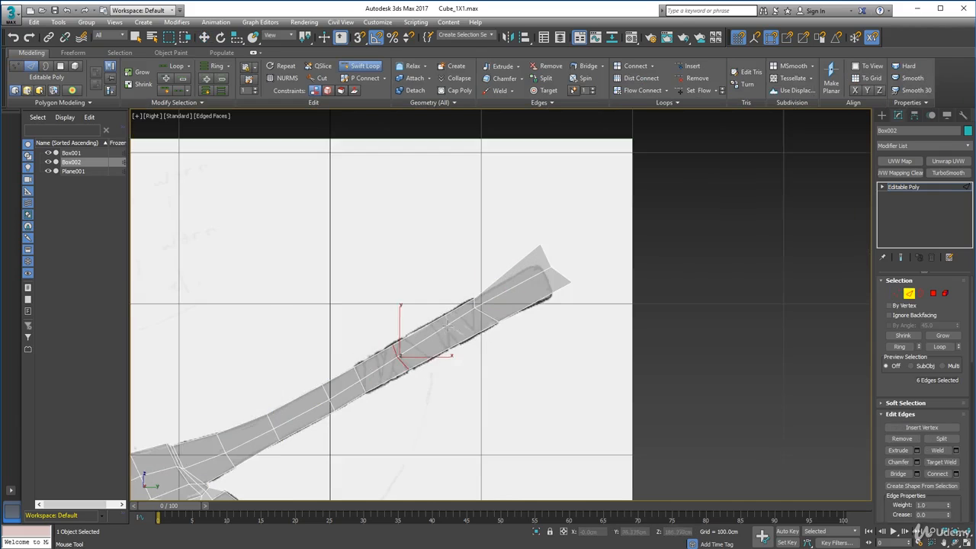
pyautogui.click(445, 328)
pyautogui.rightClick(449, 331)
# Fit the middle, lower and upper vertices of the first new grip loop to the sketched outline.
pyautogui.scroll(6, 414, 370)
pyautogui.press('1')
pyautogui.moveTo(352, 320); pyautogui.dragTo(385, 347)
pyautogui.moveTo(378, 325); pyautogui.dragTo(384, 322)
pyautogui.moveTo(381, 363); pyautogui.dragTo(415, 383)
pyautogui.moveTo(410, 359); pyautogui.dragTo(412, 365)
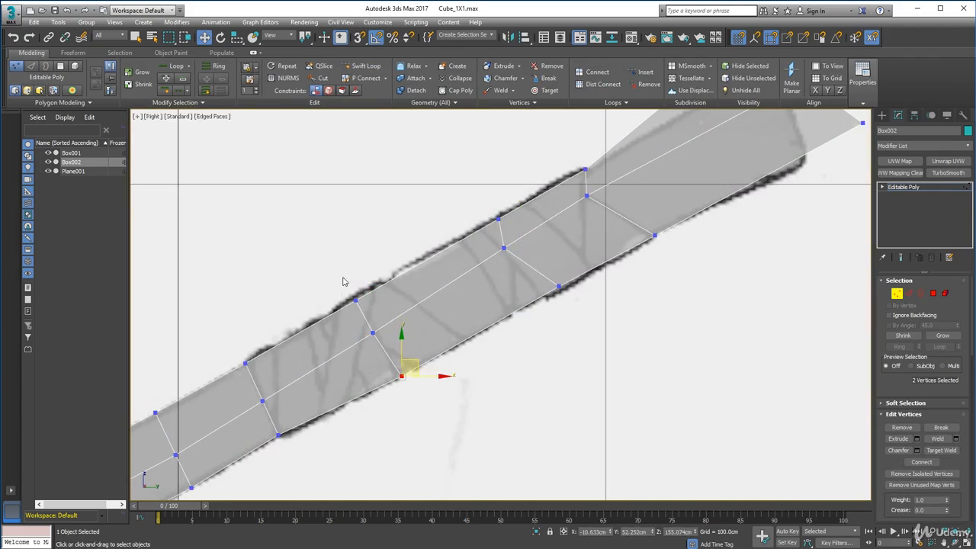
pyautogui.moveTo(344, 281); pyautogui.dragTo(369, 309)
pyautogui.moveTo(368, 284); pyautogui.dragTo(366, 278)
# Adjust the vertices of the second new grip loop and the top vertex at the grip's end to the sketch.
pyautogui.moveTo(488, 233); pyautogui.dragTo(534, 237)
pyautogui.moveTo(542, 277); pyautogui.dragTo(573, 279)
pyautogui.moveTo(485, 204); pyautogui.dragTo(514, 199)
pyautogui.moveTo(577, 189); pyautogui.dragTo(597, 158)
pyautogui.moveTo(596, 158); pyautogui.dragTo(596, 158)
# Move the end row of handle vertices onto the sketched butt and fit its middle and upper vertices to the curved end.
pyautogui.moveTo(671, 168); pyautogui.dragTo(451, 300, button='middle')
pyautogui.moveTo(526, 126); pyautogui.dragTo(667, 282)
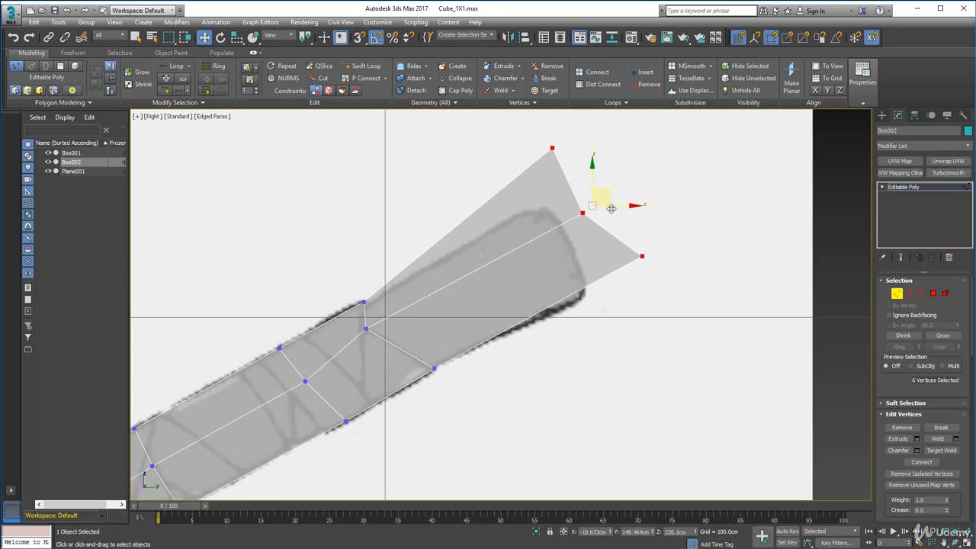
pyautogui.moveTo(610, 198); pyautogui.dragTo(554, 237)
pyautogui.moveTo(488, 233); pyautogui.dragTo(541, 271)
pyautogui.moveTo(541, 238); pyautogui.dragTo(586, 230)
pyautogui.moveTo(476, 169); pyautogui.dragTo(513, 201)
pyautogui.moveTo(510, 177); pyautogui.dragTo(555, 189)
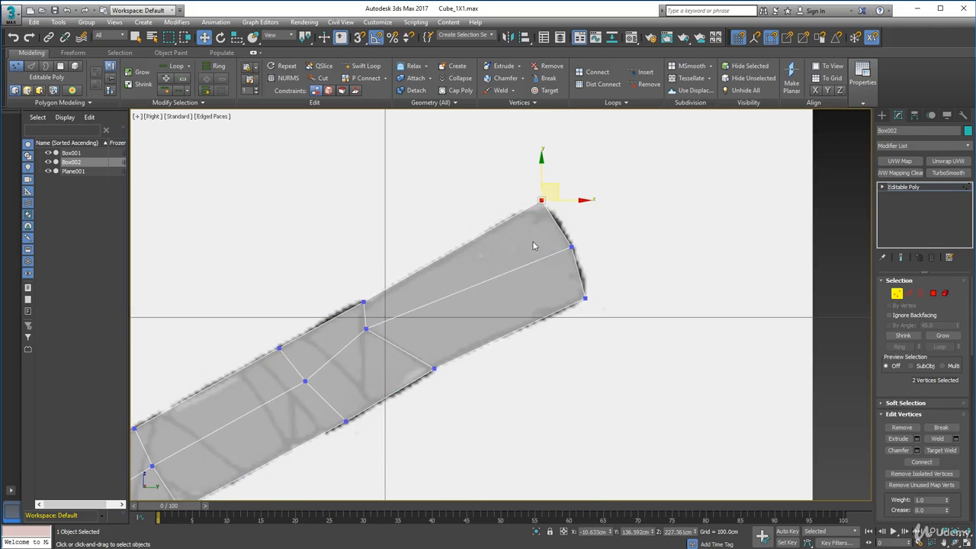
pyautogui.scroll(4, 534, 244)
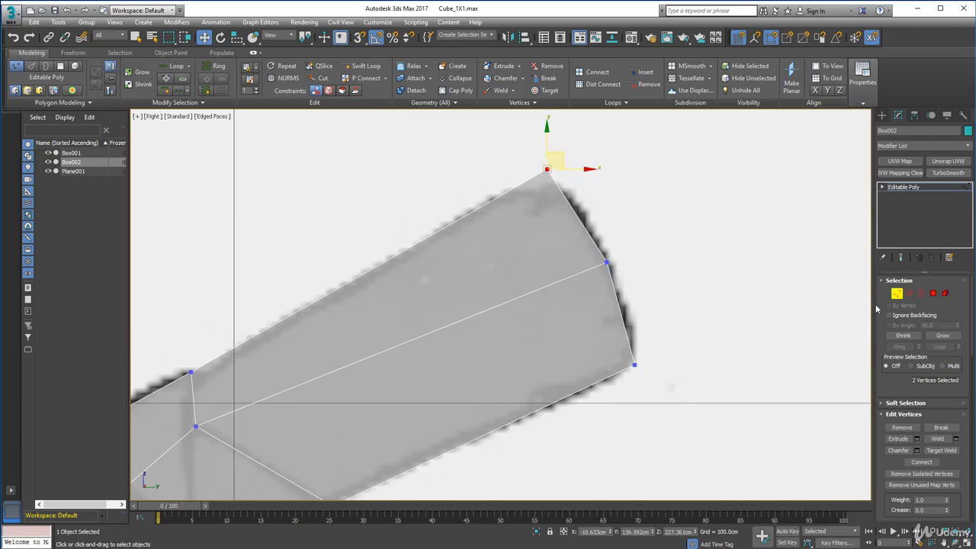
pyautogui.click(662, 316)
# Examine the full axe mesh from several angles against the concept image plane.
pyautogui.scroll(-8, 621, 305)
pyautogui.moveTo(473, 316); pyautogui.dragTo(540, 222, button='middle')
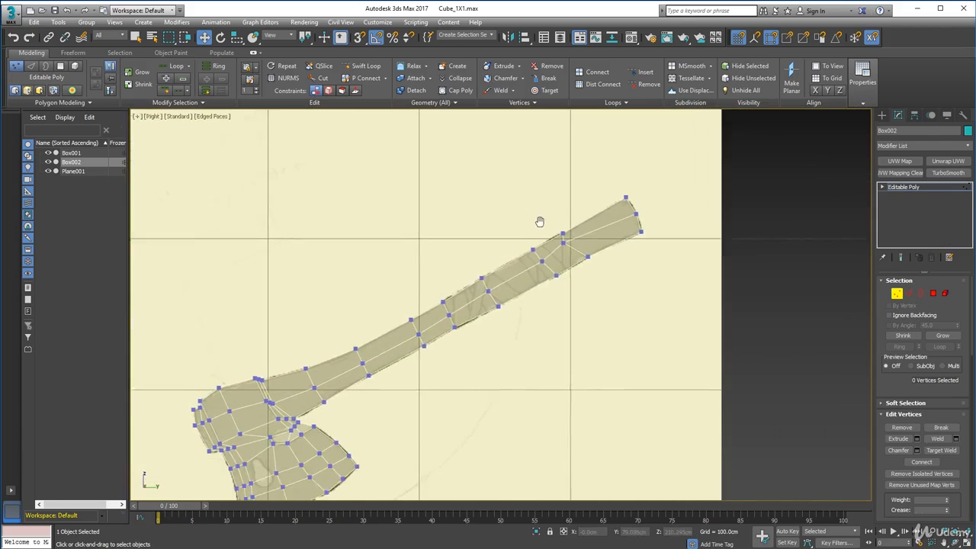
pyautogui.moveTo(485, 301)
pyautogui.keyDown('alt'); pyautogui.mouseDown(button='middle')
pyautogui.moveTo(480, 308)
pyautogui.moveTo(495, 316)
pyautogui.moveTo(325, 304)
pyautogui.moveTo(409, 328)
pyautogui.moveTo(470, 302)
pyautogui.mouseUp(button='middle'); pyautogui.keyUp('alt')
pyautogui.scroll(-5, 471, 303)
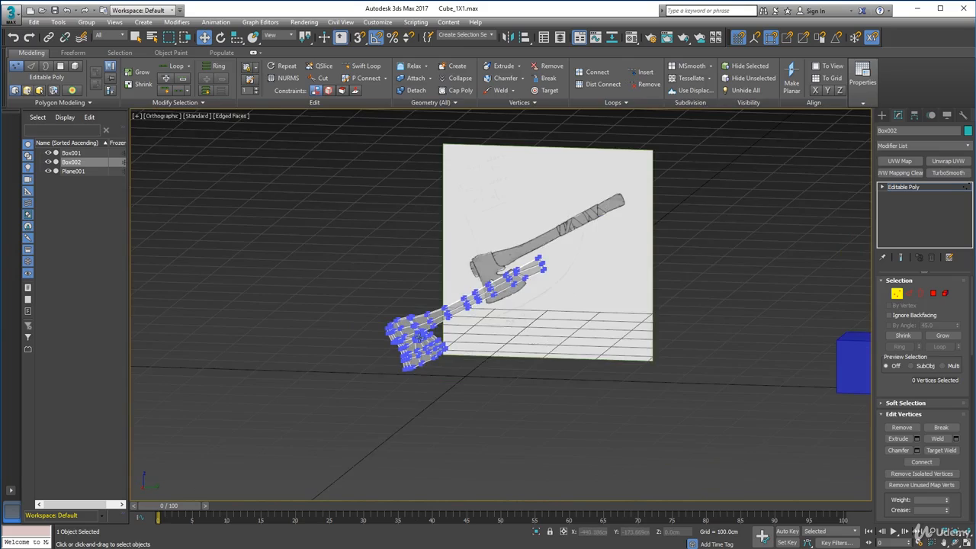
pyautogui.scroll(4, 419, 338)
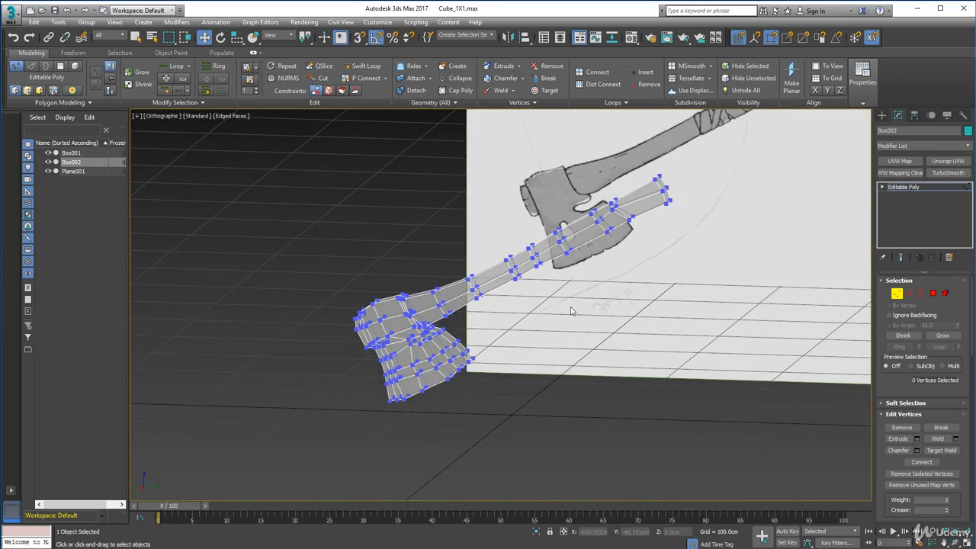
pyautogui.keyDown('alt'); pyautogui.moveTo(571, 310); pyautogui.dragTo(540, 309, button='middle'); pyautogui.keyUp('alt')
pyautogui.scroll(2, 585, 311)
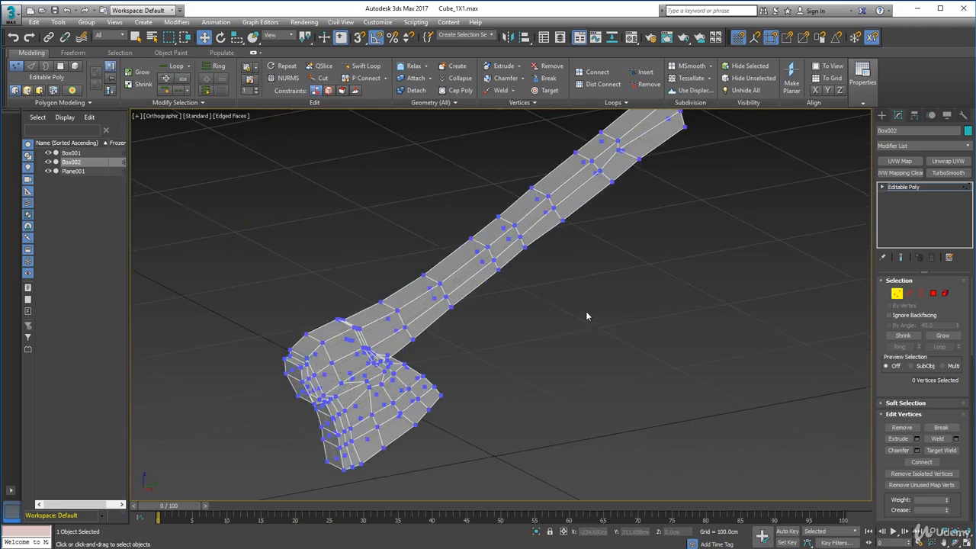
pyautogui.scroll(-4, 584, 312)
pyautogui.keyDown('alt'); pyautogui.moveTo(579, 311); pyautogui.dragTo(545, 305, button='middle'); pyautogui.keyUp('alt')
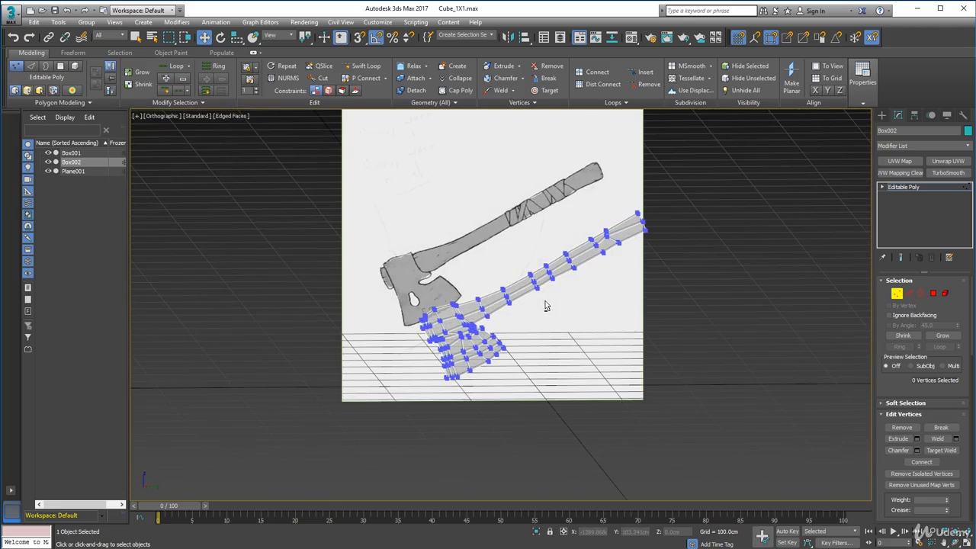
# Save the scene under the new name HD_Axe.max.
pyautogui.click(21, 13)
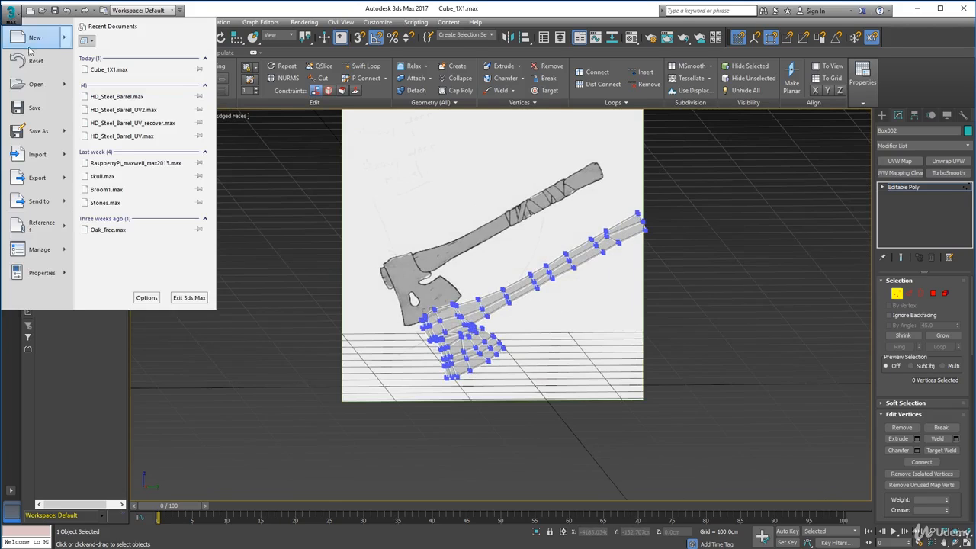
pyautogui.click(36, 133)
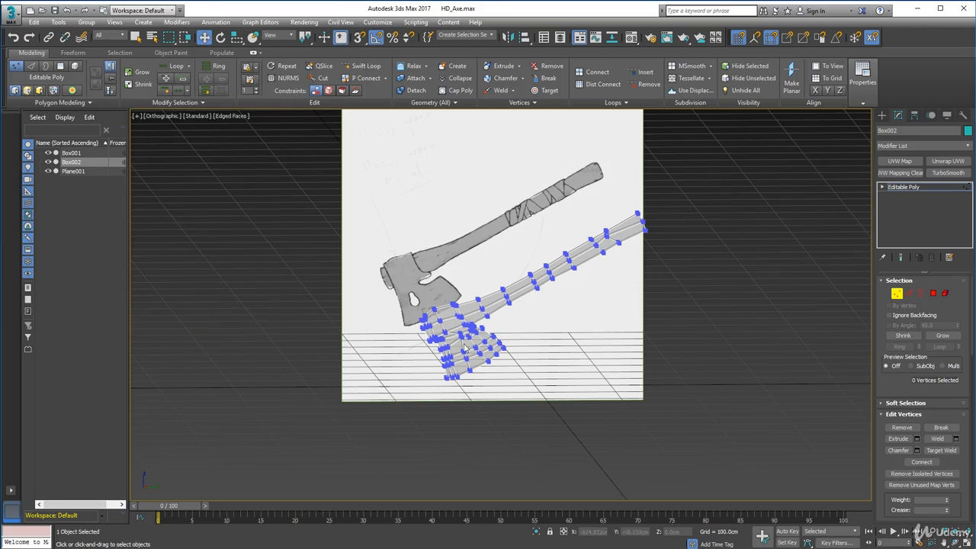
pyautogui.scroll(2, 465, 347)
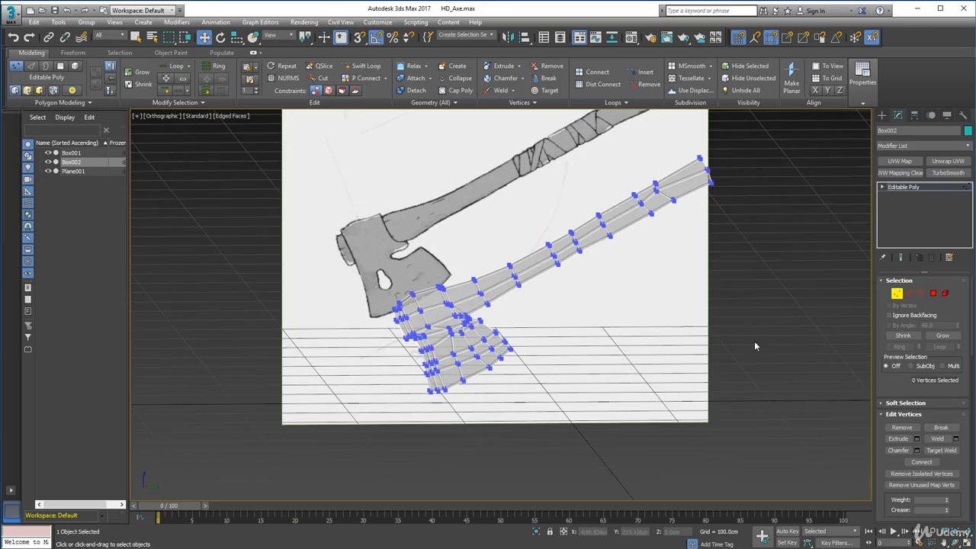
# Leave vertex editing and compare the whole axe with the concept image in the Perspective view.
pyautogui.click(897, 294)
pyautogui.moveTo(565, 324)
pyautogui.keyDown('alt'); pyautogui.mouseDown(button='middle')
pyautogui.moveTo(538, 349)
pyautogui.moveTo(731, 278)
pyautogui.moveTo(660, 246)
pyautogui.moveTo(610, 259)
pyautogui.moveTo(577, 303)
pyautogui.moveTo(572, 331)
pyautogui.moveTo(540, 348)
pyautogui.moveTo(503, 404)
pyautogui.mouseUp(button='middle'); pyautogui.keyUp('alt')
pyautogui.scroll(-4, 503, 404)
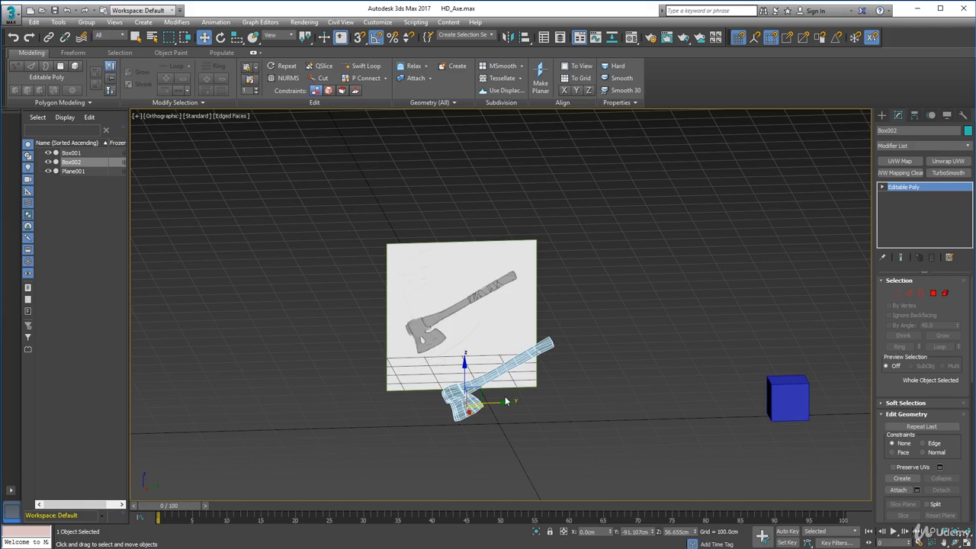
pyautogui.press('p')
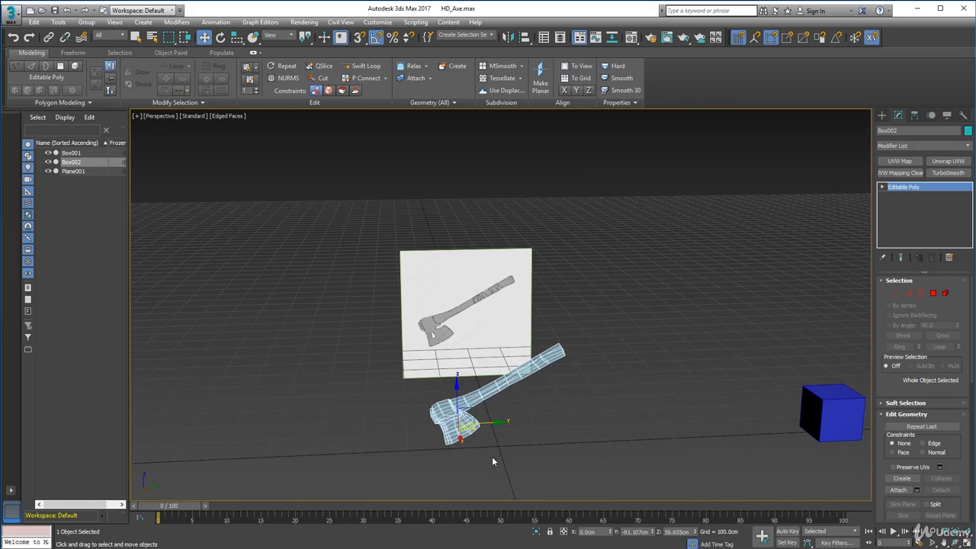
pyautogui.keyDown('alt'); pyautogui.moveTo(512, 414); pyautogui.dragTo(528, 361, button='middle'); pyautogui.keyUp('alt')
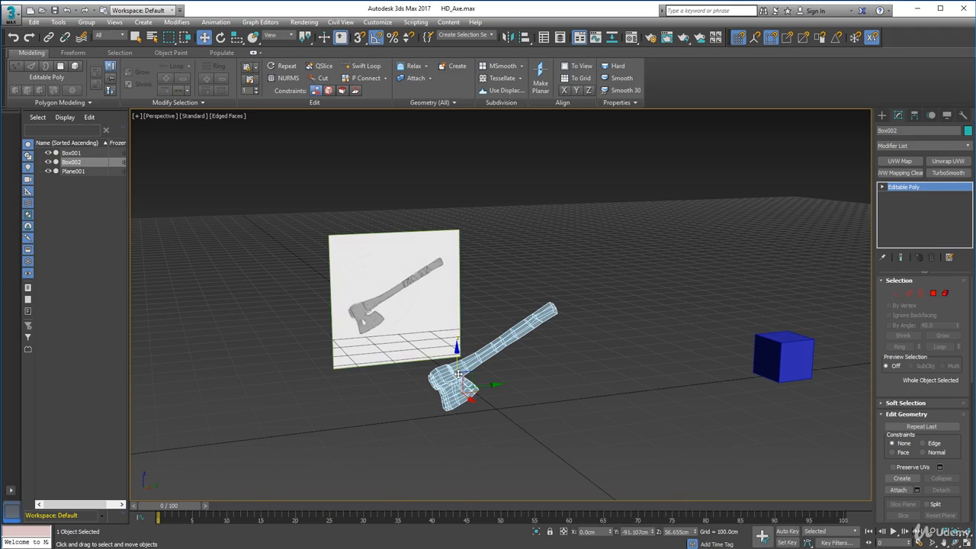
pyautogui.scroll(2, 457, 374)
pyautogui.moveTo(455, 374)
pyautogui.keyDown('alt'); pyautogui.mouseDown(button='middle')
pyautogui.moveTo(595, 353)
pyautogui.moveTo(446, 357)
pyautogui.mouseUp(button='middle'); pyautogui.keyUp('alt')
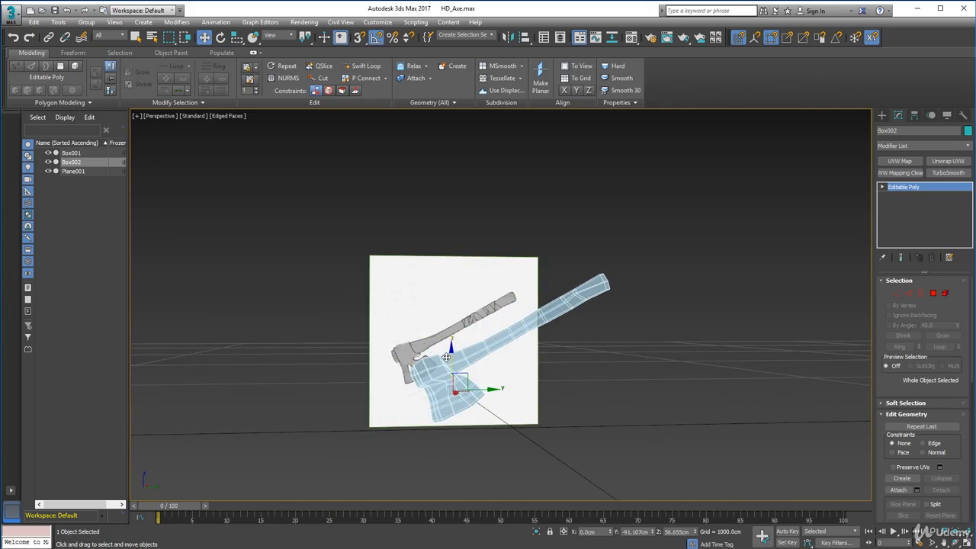
pyautogui.scroll(4, 432, 356)
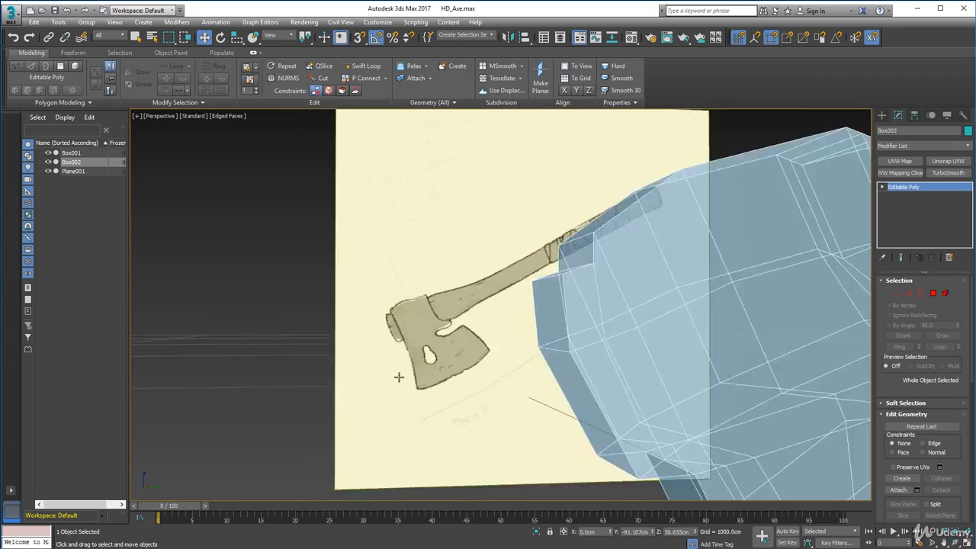
pyautogui.scroll(-3, 399, 374)
# Turn off See-Through in the axe's object properties.
pyautogui.rightClick(662, 285)
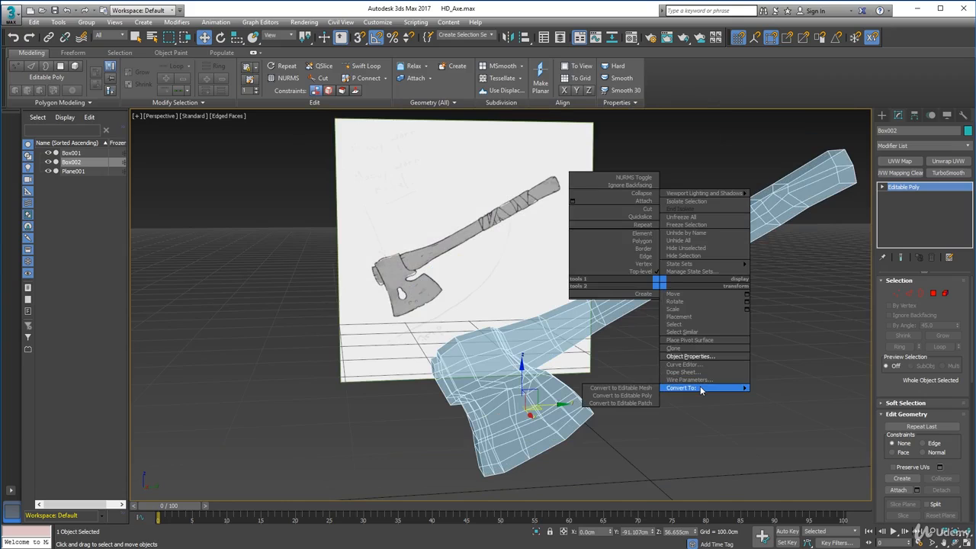
pyautogui.click(685, 356)
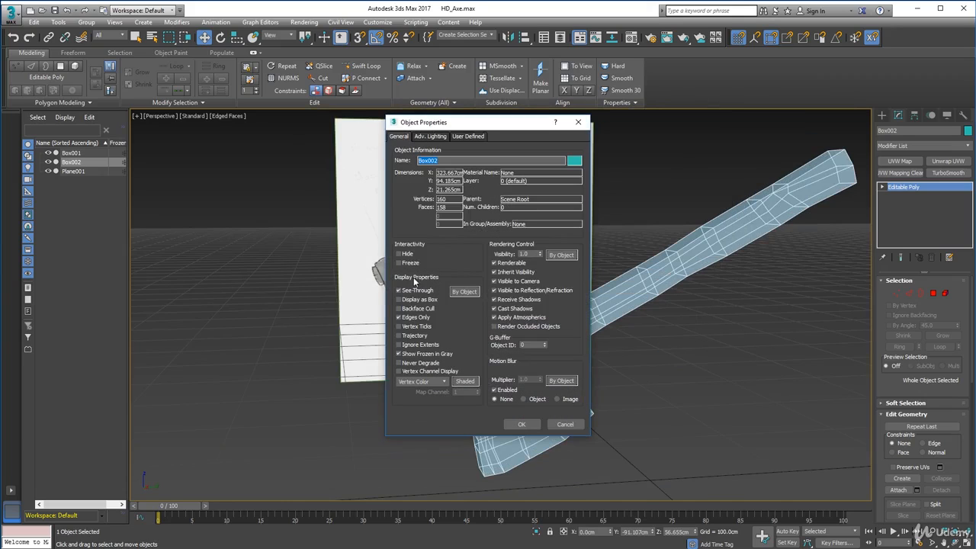
pyautogui.click(416, 290)
pyautogui.click(522, 424)
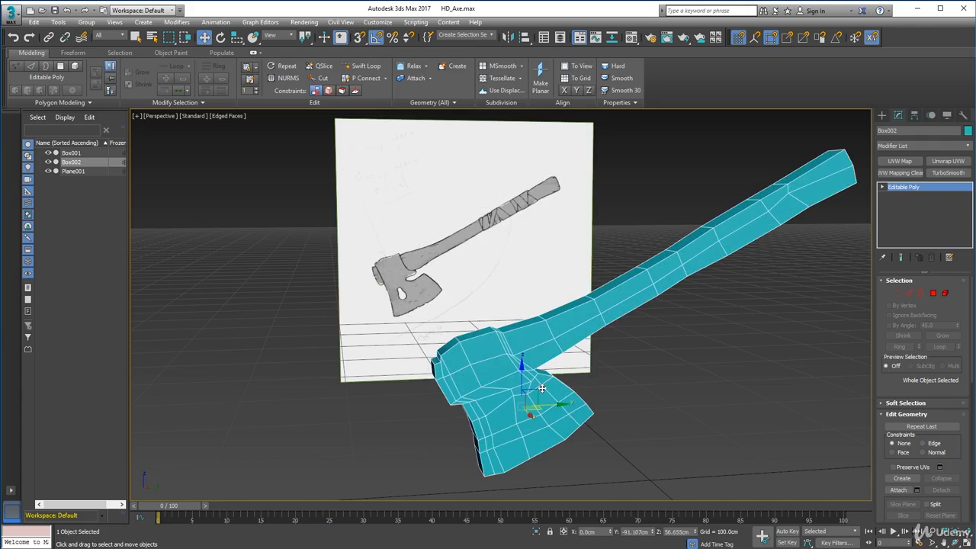
# Set the axe's object color to light grey and deselect it.
pyautogui.click(967, 130)
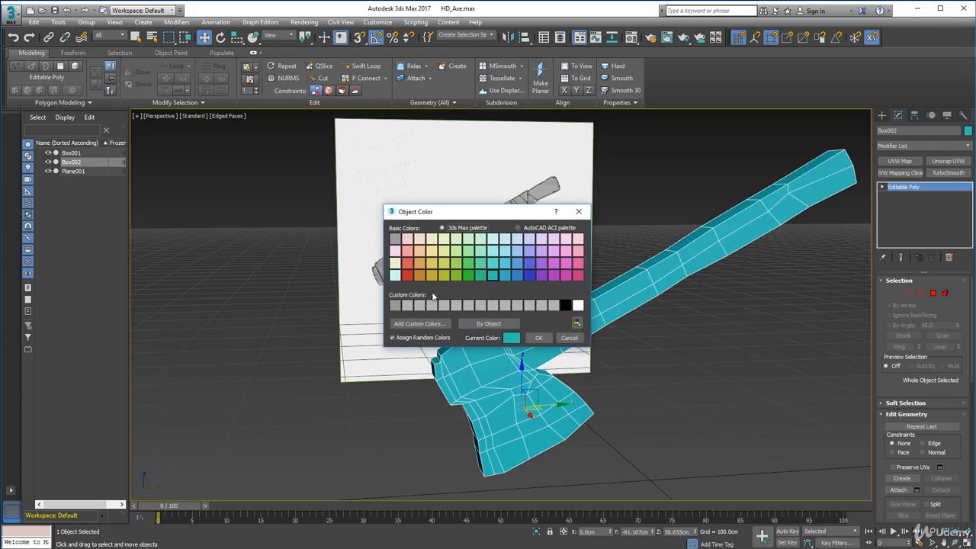
pyautogui.click(541, 338)
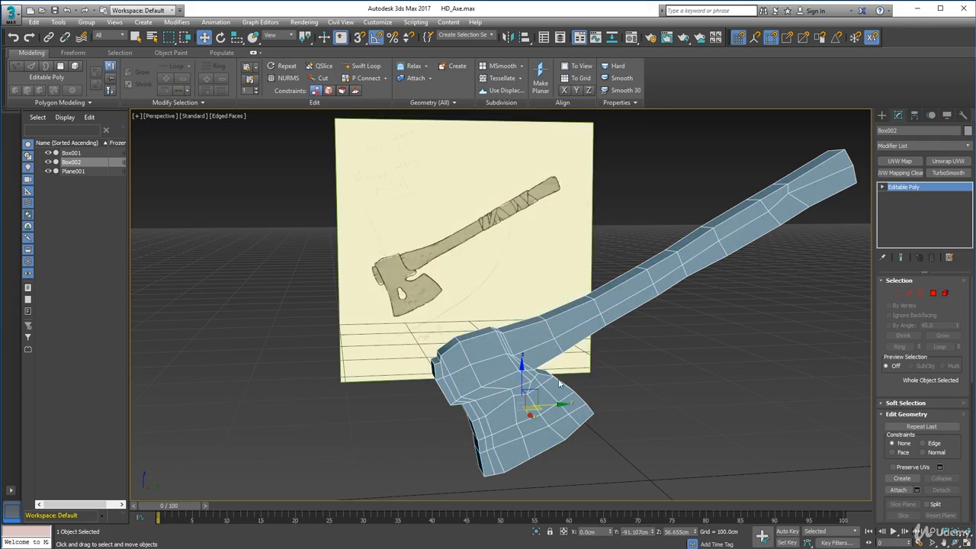
pyautogui.keyDown('alt'); pyautogui.moveTo(549, 359); pyautogui.dragTo(578, 397, button='middle'); pyautogui.keyUp('alt')
pyautogui.click(752, 406)
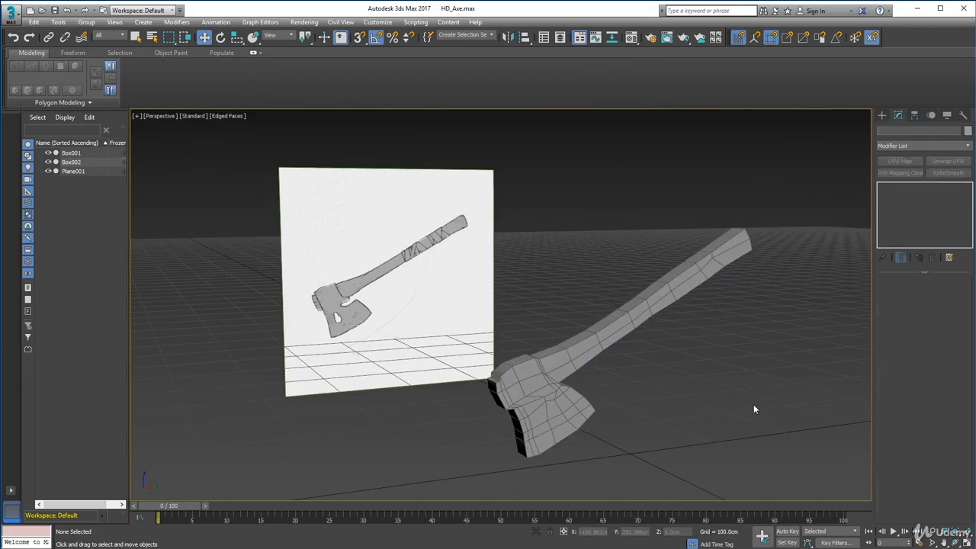
# Select the axe and examine its vertices around the notch between the handle and the blade.
pyautogui.scroll(-5, 695, 393)
pyautogui.scroll(10, 692, 394)
pyautogui.scroll(-6, 644, 397)
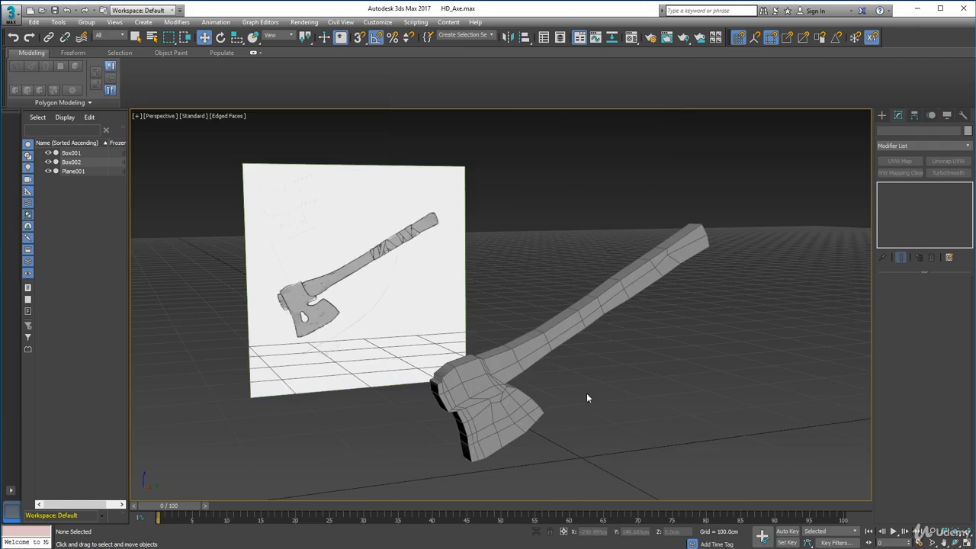
pyautogui.keyDown('alt'); pyautogui.moveTo(586, 393); pyautogui.dragTo(598, 355, button='middle'); pyautogui.keyUp('alt')
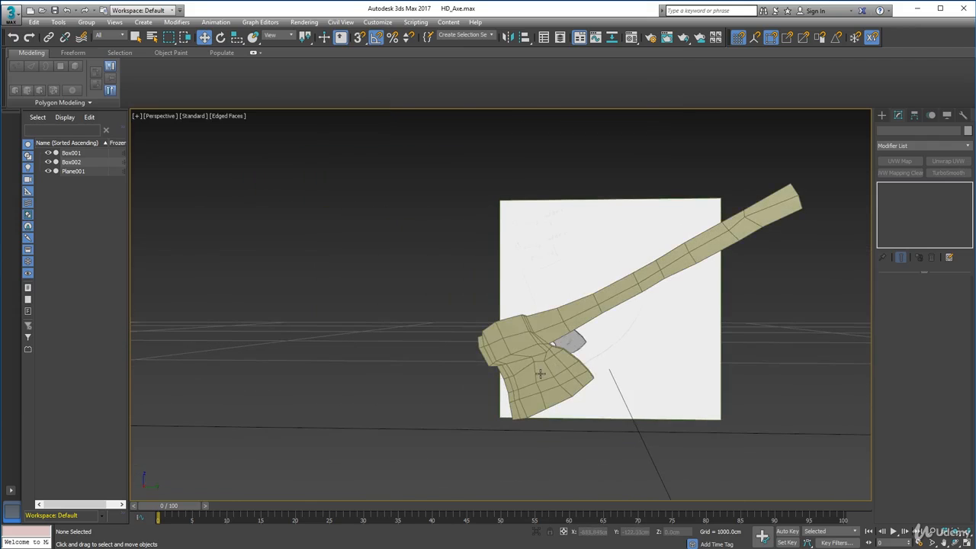
pyautogui.click(539, 374)
pyautogui.scroll(4, 536, 375)
pyautogui.moveTo(886, 297); pyautogui.dragTo(886, 297)
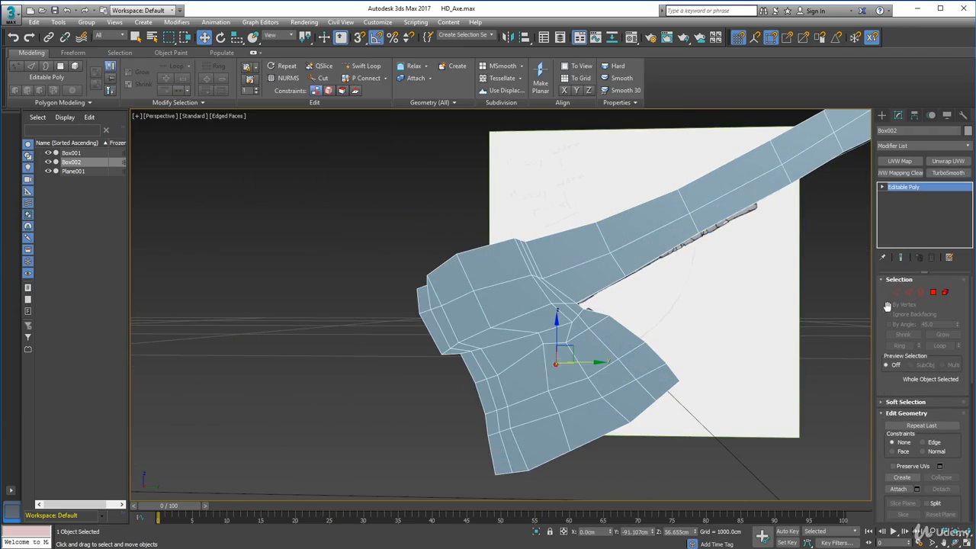
pyautogui.click(896, 293)
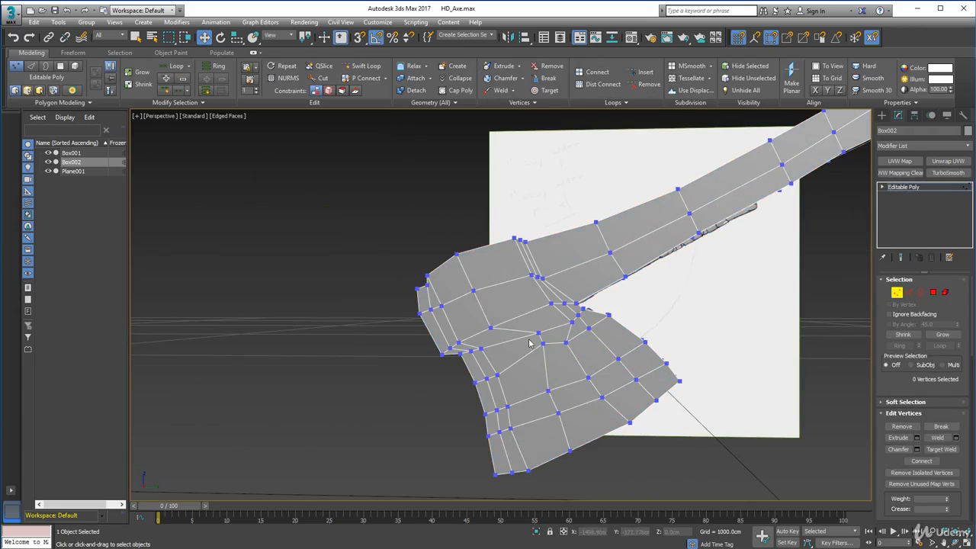
pyautogui.scroll(3, 606, 306)
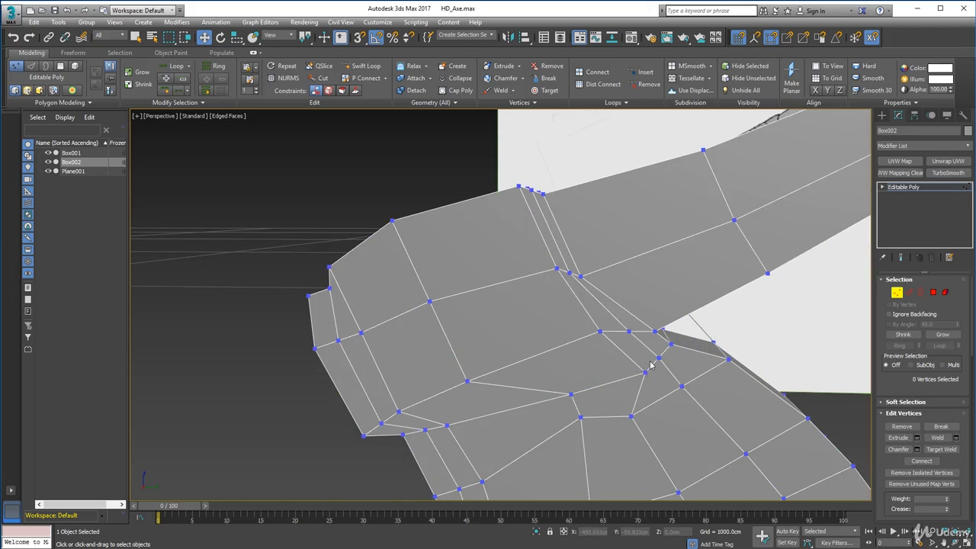
# Delete the four polygons forming the notch strip between the handle and the blade on the near side of the head.
pyautogui.click(933, 292)
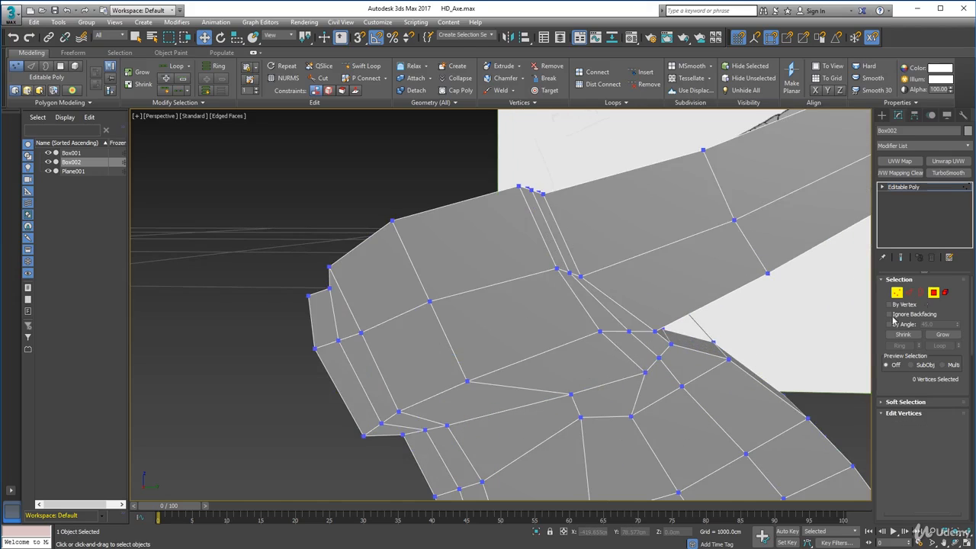
pyautogui.click(705, 348)
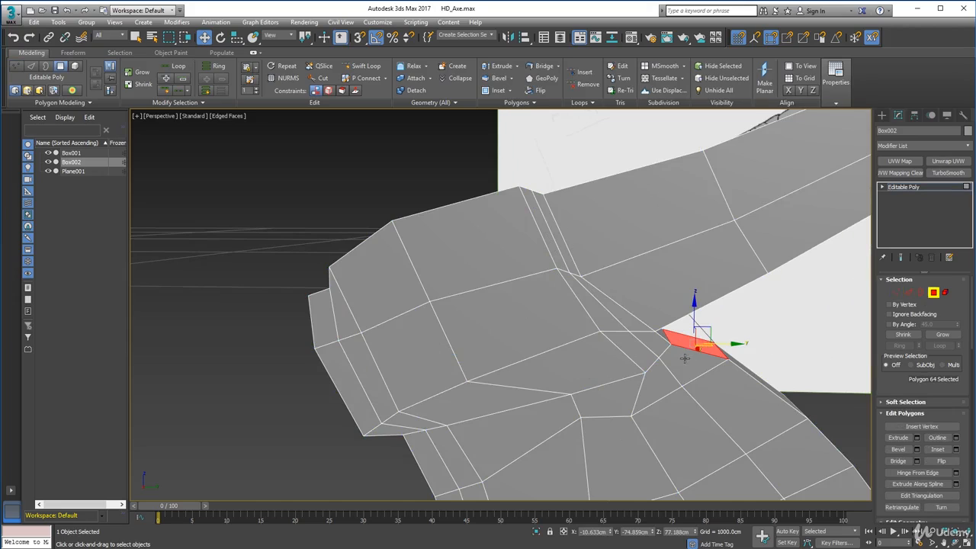
pyautogui.press('Delete')
pyautogui.click(684, 360)
pyautogui.press('Delete')
pyautogui.click(664, 376)
pyautogui.press('Delete')
pyautogui.click(632, 388)
pyautogui.press('Delete')
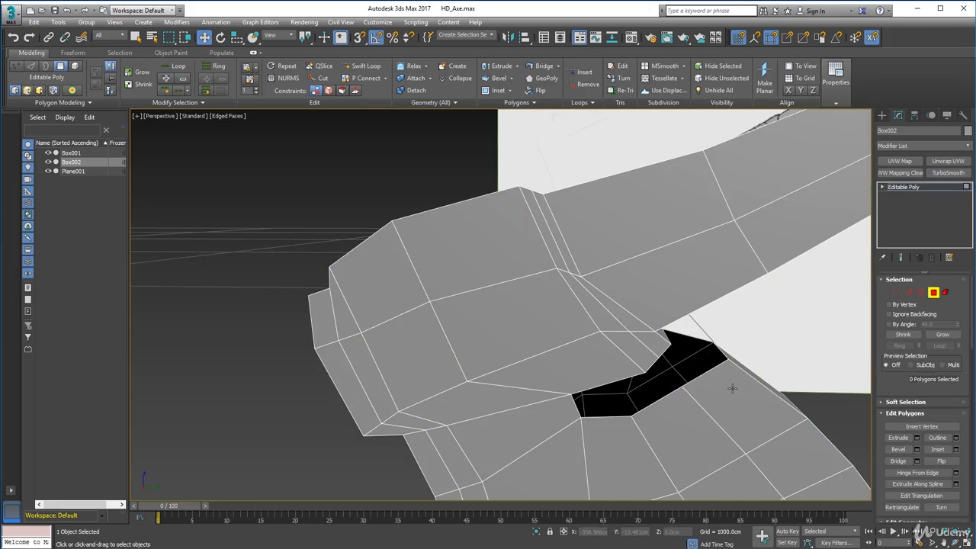
pyautogui.keyDown('alt'); pyautogui.moveTo(732, 388); pyautogui.dragTo(556, 381, button='middle'); pyautogui.keyUp('alt')
pyautogui.keyDown('alt'); pyautogui.moveTo(556, 381); pyautogui.dragTo(573, 308, button='middle'); pyautogui.keyUp('alt')
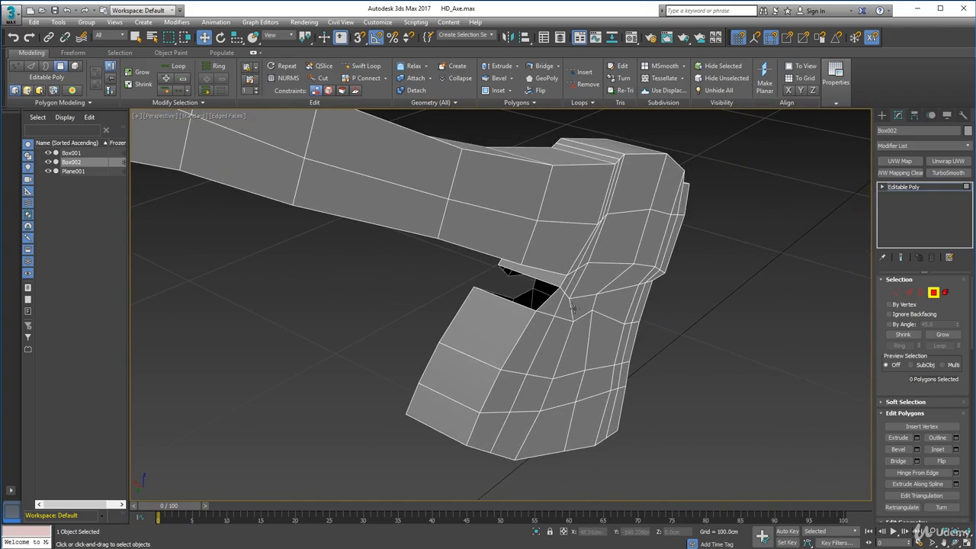
# Delete the remaining near-side polygon at the notch's inner end and check the opening against the sketch in the Right view.
pyautogui.click(550, 306)
pyautogui.press('Delete')
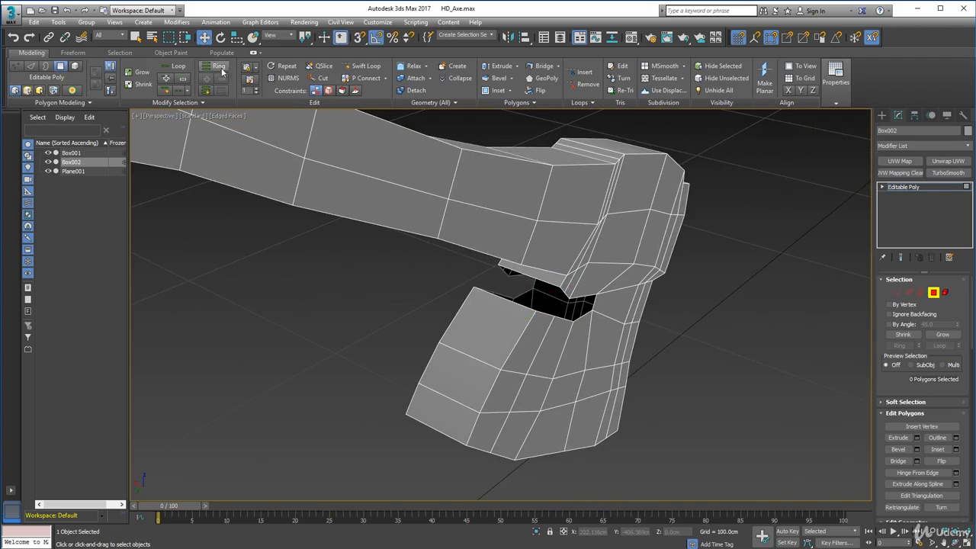
pyautogui.click(161, 117)
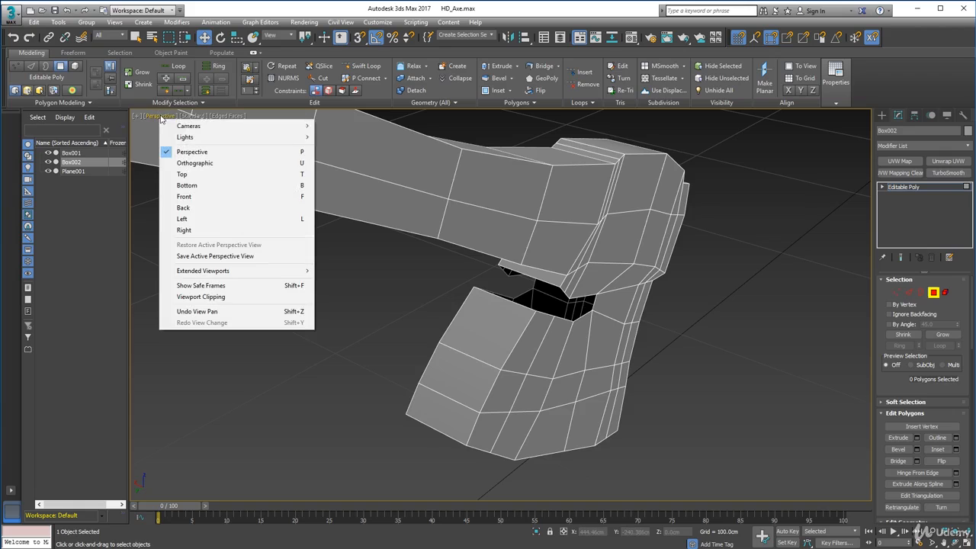
pyautogui.click(191, 230)
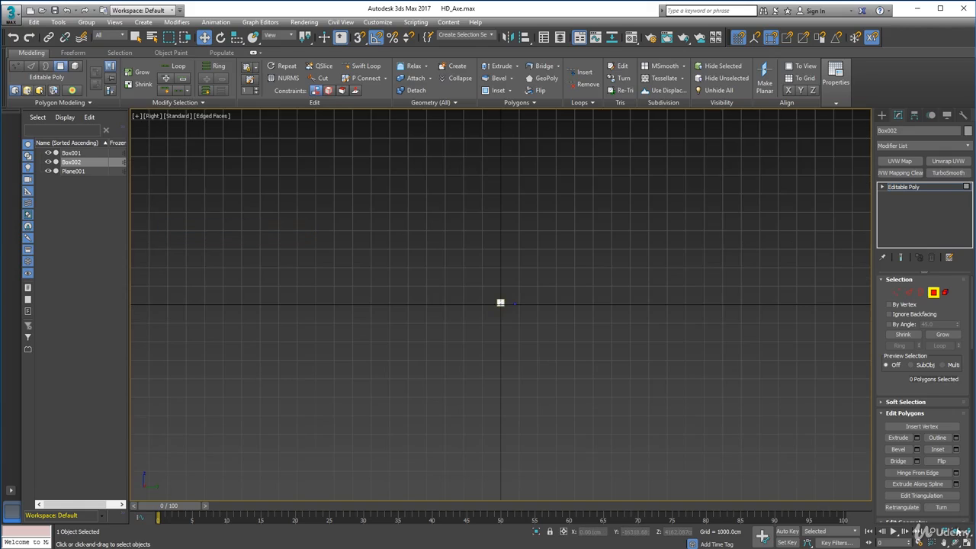
pyautogui.press('z')
pyautogui.moveTo(535, 419); pyautogui.dragTo(669, 302, button='middle')
pyautogui.scroll(3, 566, 323)
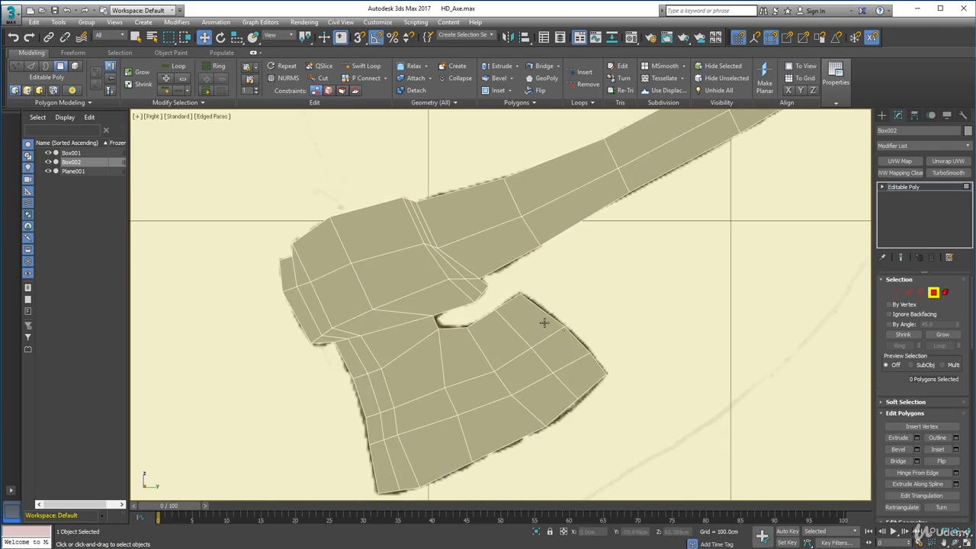
pyautogui.scroll(5, 483, 302)
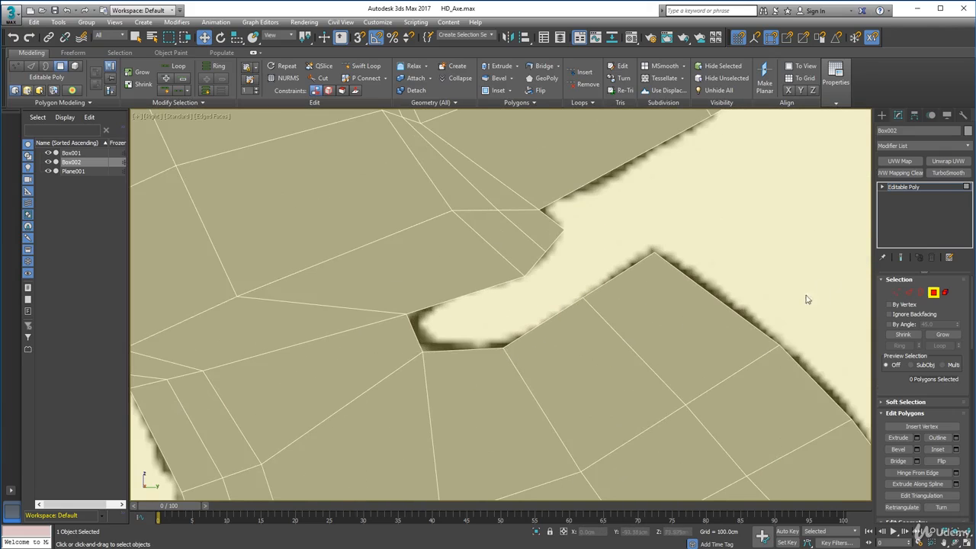
pyautogui.click(934, 293)
pyautogui.click(933, 294)
pyautogui.press('p')
pyautogui.moveTo(499, 368); pyautogui.dragTo(639, 322, button='middle')
# Extrude the seven open edges around the notch's inner end about 21 cm along X, snapping them to the opposite side's vertices.
pyautogui.click(906, 292)
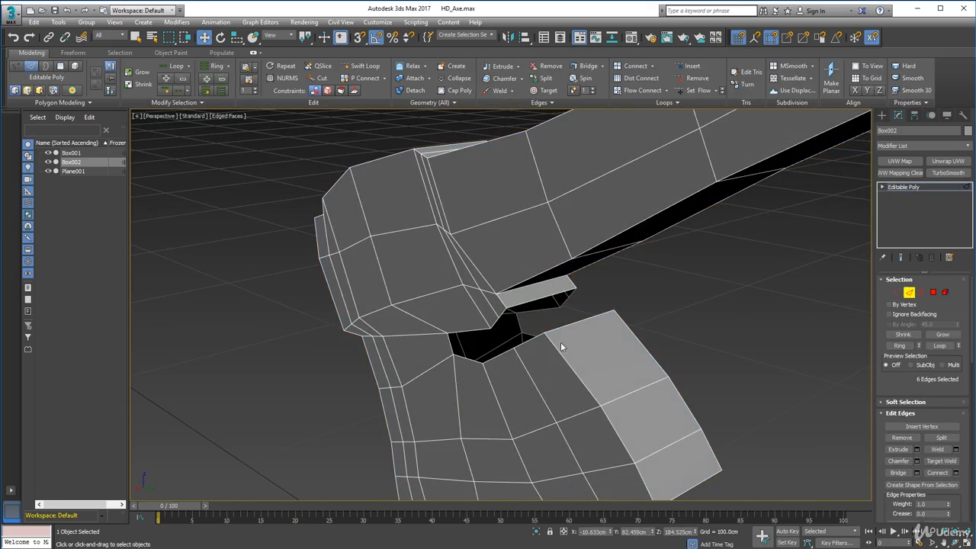
pyautogui.click(504, 314)
pyautogui.keyDown('ctrl'); pyautogui.click(493, 328); pyautogui.keyUp('ctrl')
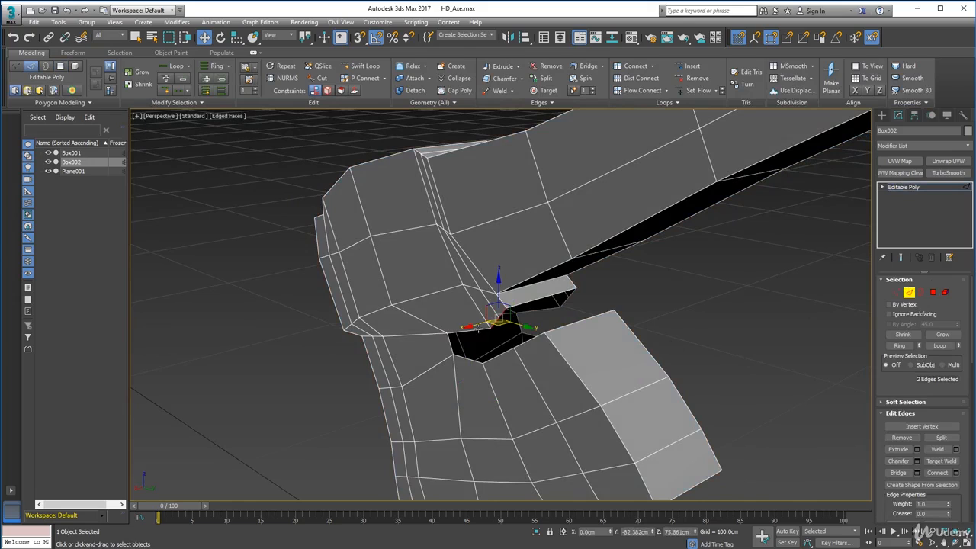
pyautogui.keyDown('ctrl'); pyautogui.click(456, 346); pyautogui.keyUp('ctrl')
pyautogui.keyDown('ctrl'); pyautogui.click(449, 343); pyautogui.keyUp('ctrl')
pyautogui.keyDown('ctrl'); pyautogui.click(465, 358); pyautogui.keyUp('ctrl')
pyautogui.keyDown('ctrl'); pyautogui.click(497, 352); pyautogui.keyUp('ctrl')
pyautogui.keyDown('ctrl'); pyautogui.click(535, 336); pyautogui.keyUp('ctrl')
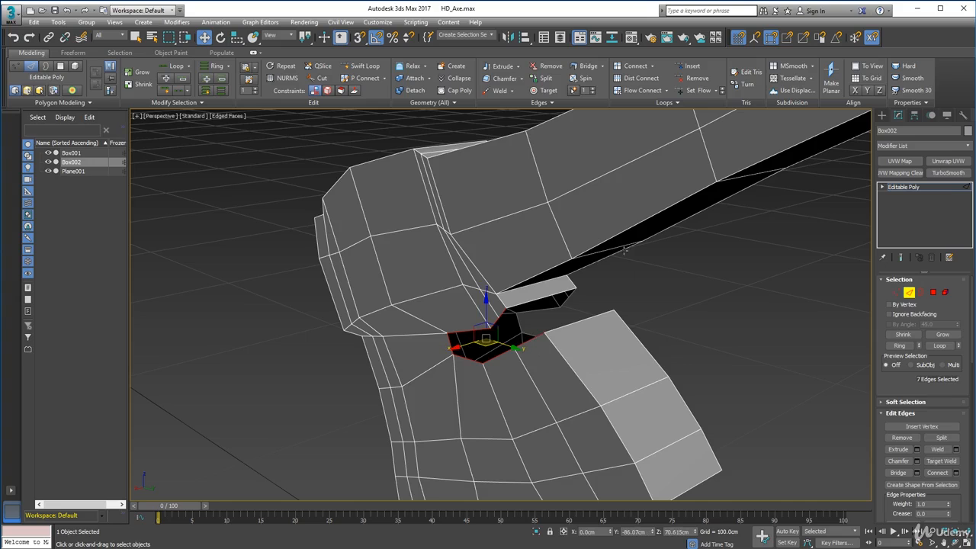
pyautogui.keyDown('alt'); pyautogui.moveTo(597, 239); pyautogui.dragTo(581, 254, button='middle'); pyautogui.keyUp('alt')
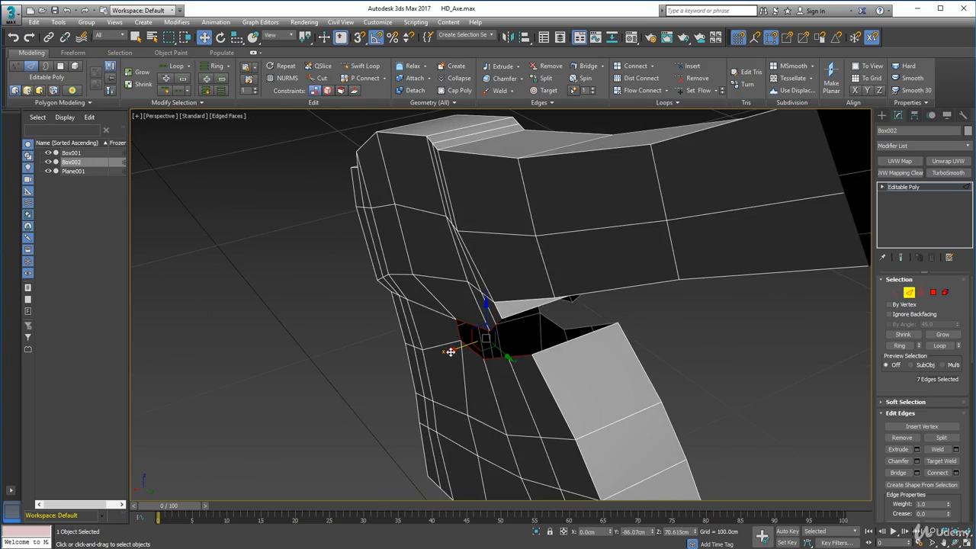
pyautogui.keyDown('shift'); pyautogui.moveTo(455, 351); pyautogui.dragTo(537, 323); pyautogui.keyUp('shift')
pyautogui.keyDown('alt'); pyautogui.moveTo(666, 345); pyautogui.dragTo(520, 333, button='middle'); pyautogui.keyUp('alt')
pyautogui.scroll(-2, 568, 335)
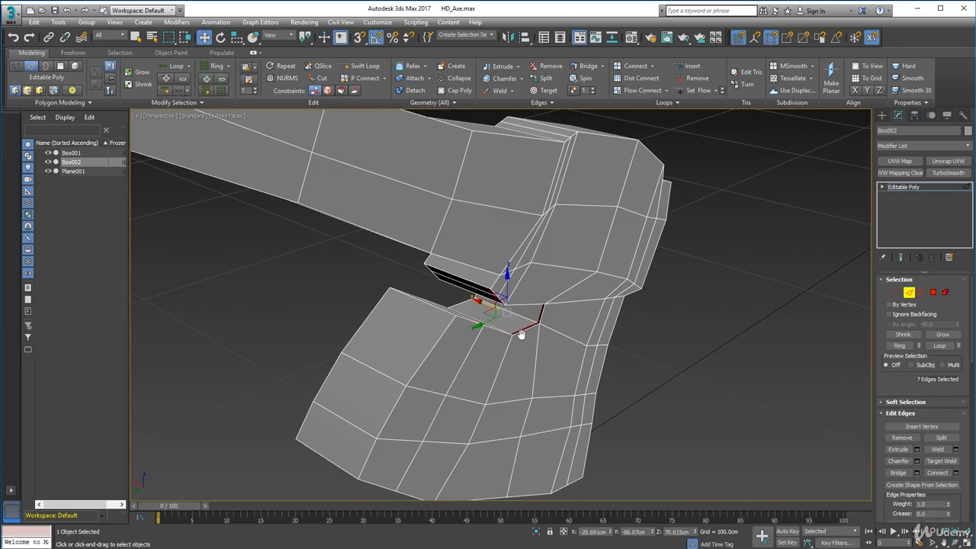
pyautogui.press('s')
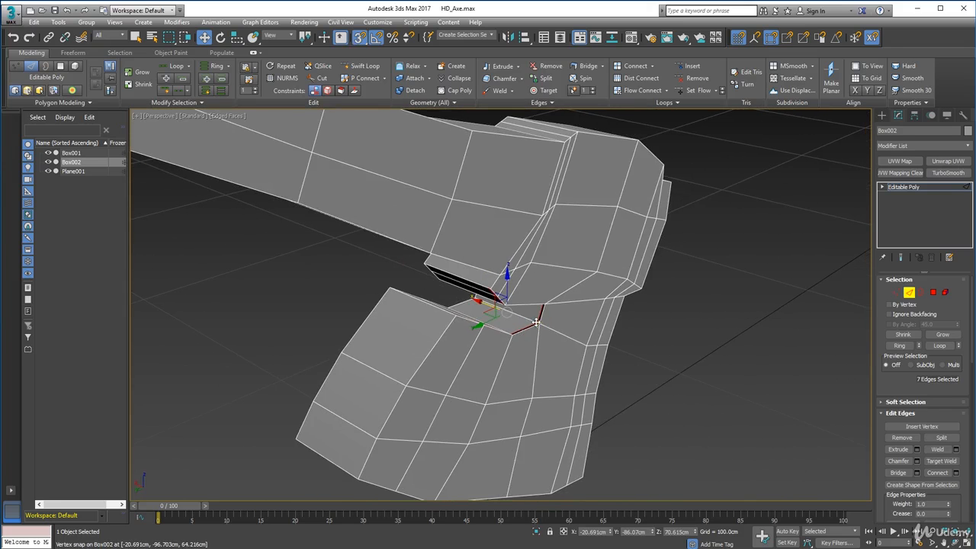
pyautogui.moveTo(538, 322); pyautogui.dragTo(539, 324)
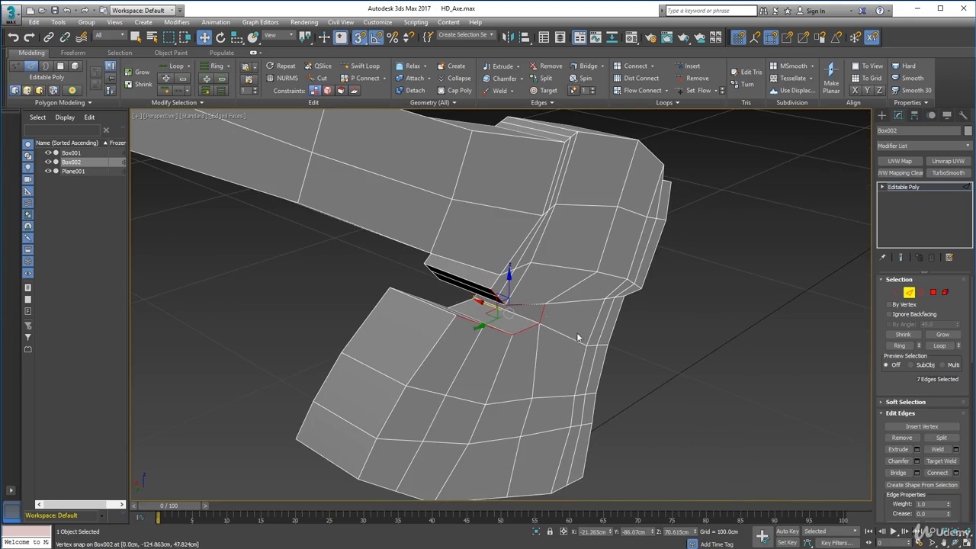
# Select the vertices along the far-side rim of the notch and weld them with a 1.0 cm threshold.
pyautogui.click(896, 292)
pyautogui.moveTo(566, 356)
pyautogui.keyDown('alt'); pyautogui.mouseDown(button='middle')
pyautogui.moveTo(553, 353)
pyautogui.moveTo(555, 366)
pyautogui.mouseUp(button='middle'); pyautogui.keyUp('alt')
pyautogui.moveTo(473, 277); pyautogui.dragTo(474, 278)
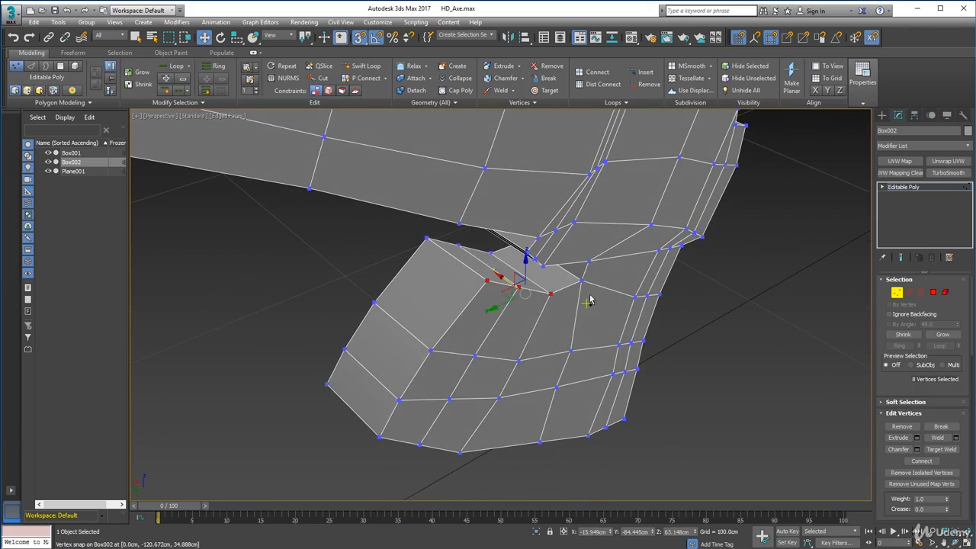
pyautogui.keyDown('ctrl'); pyautogui.moveTo(581, 257); pyautogui.dragTo(539, 268); pyautogui.keyUp('ctrl')
pyautogui.keyDown('alt'); pyautogui.moveTo(543, 322); pyautogui.dragTo(509, 294, button='middle'); pyautogui.keyUp('alt')
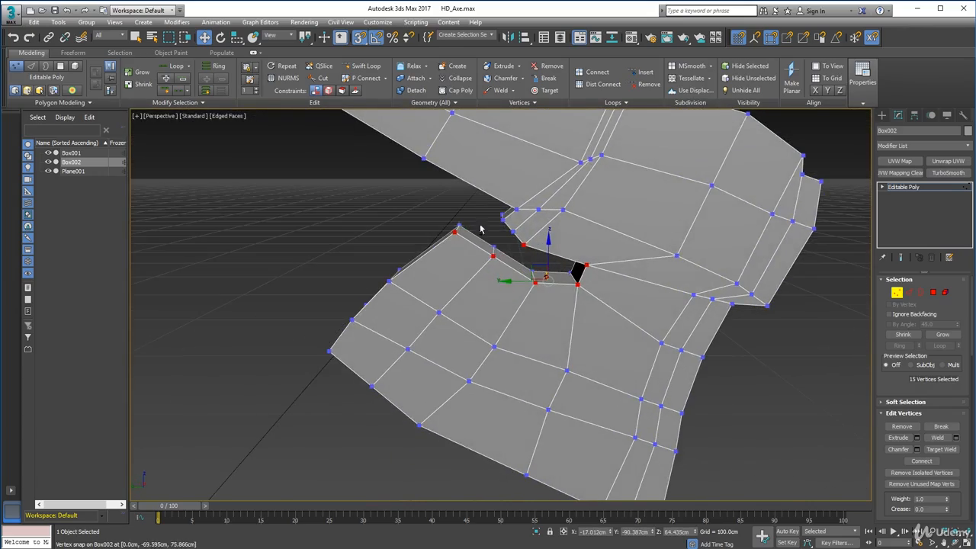
pyautogui.keyDown('alt'); pyautogui.moveTo(483, 231); pyautogui.dragTo(587, 283, button='middle'); pyautogui.keyUp('alt')
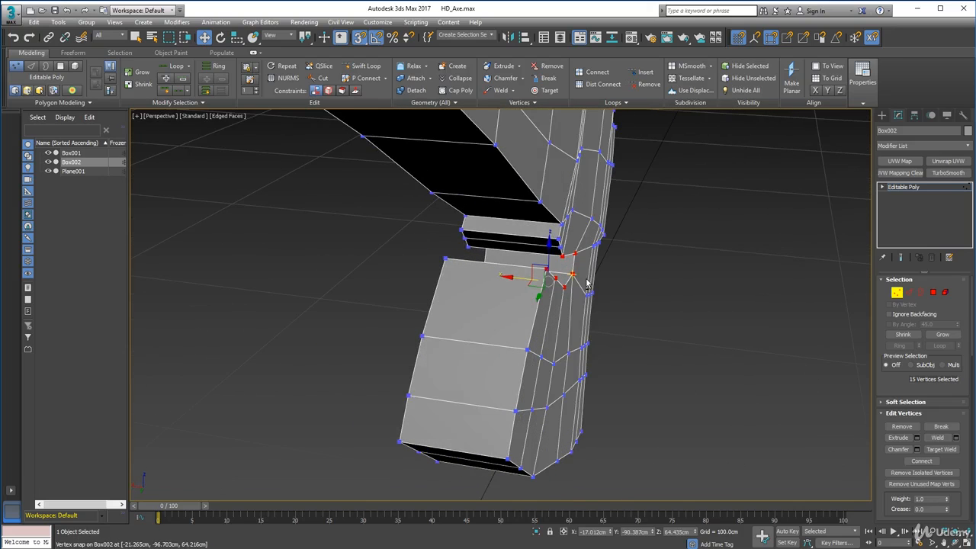
pyautogui.keyDown('ctrl'); pyautogui.moveTo(553, 242); pyautogui.dragTo(552, 244); pyautogui.keyUp('ctrl')
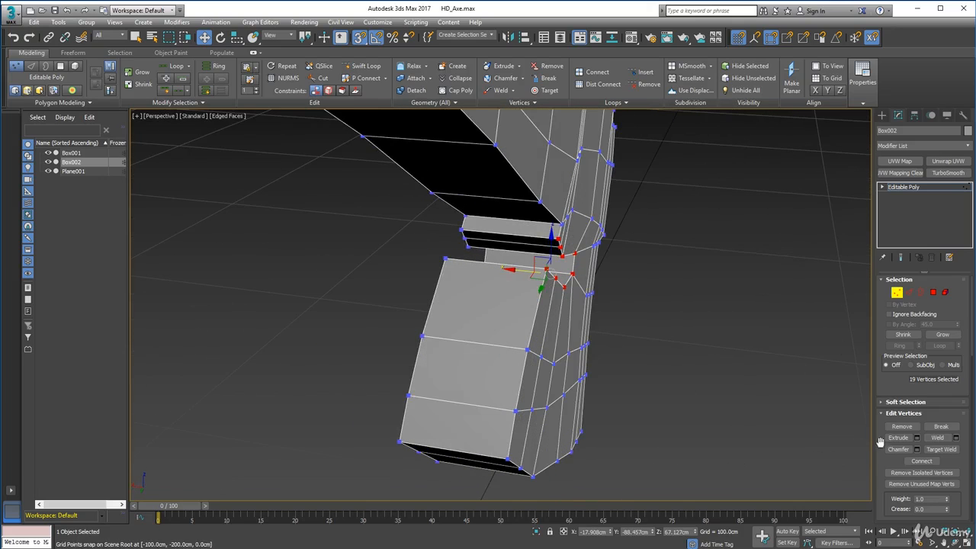
pyautogui.click(501, 90)
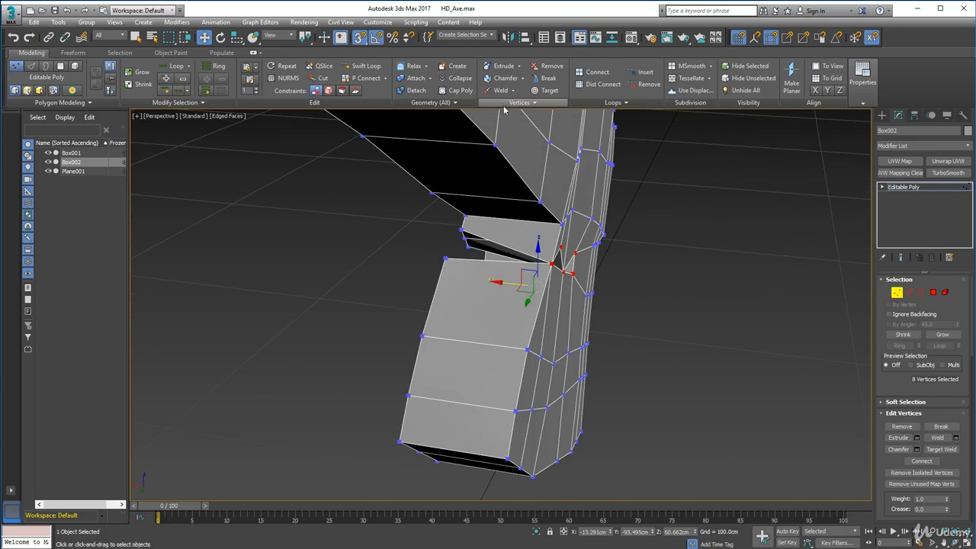
pyautogui.hotkey('ctrl', 'z')
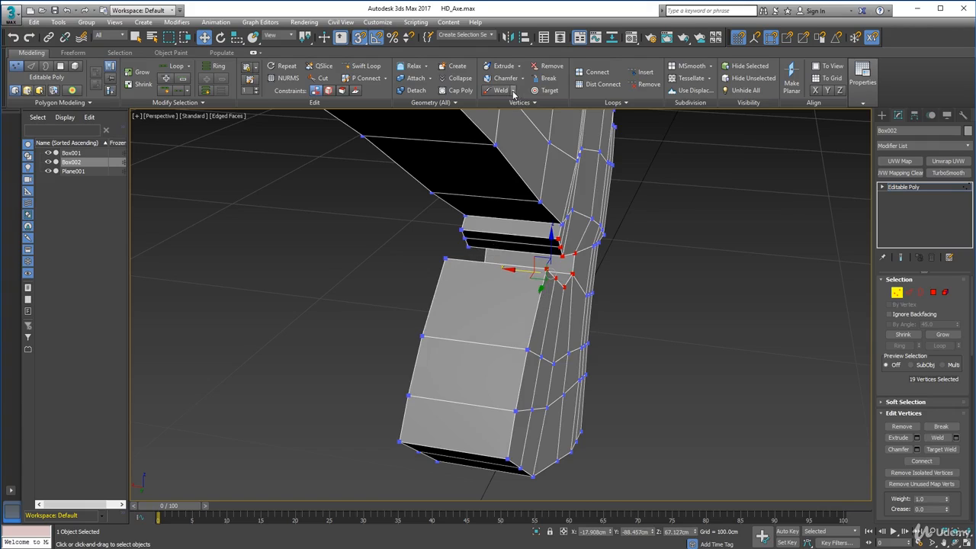
pyautogui.click(513, 90)
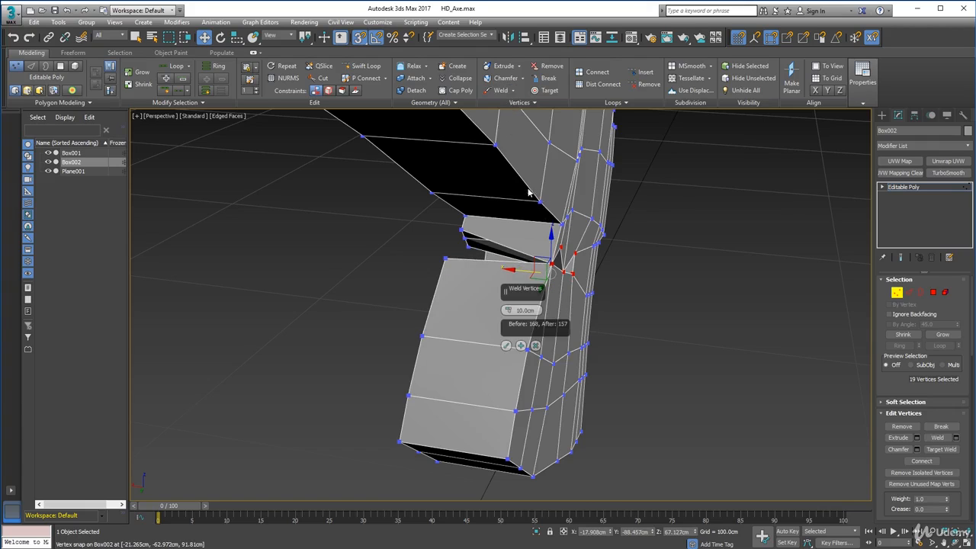
pyautogui.rightClick(508, 310)
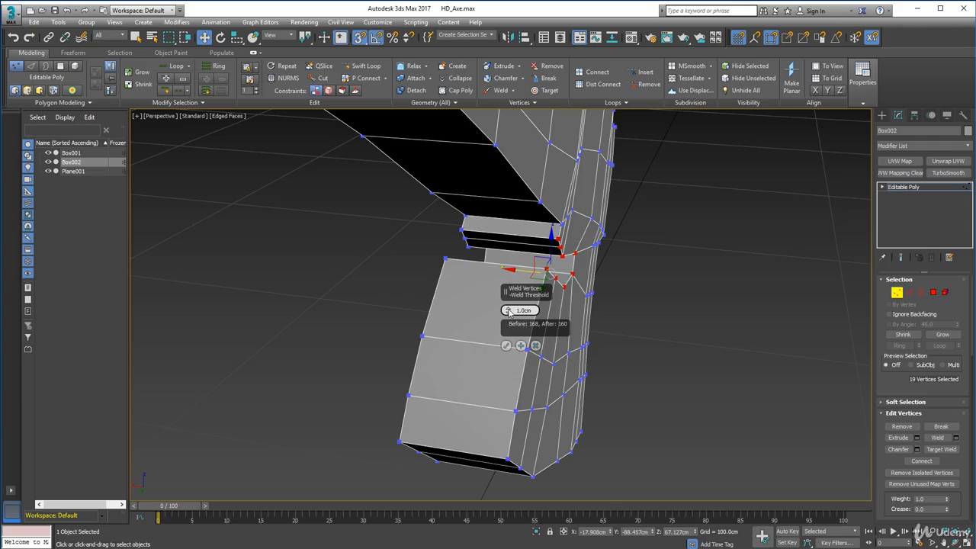
pyautogui.click(506, 345)
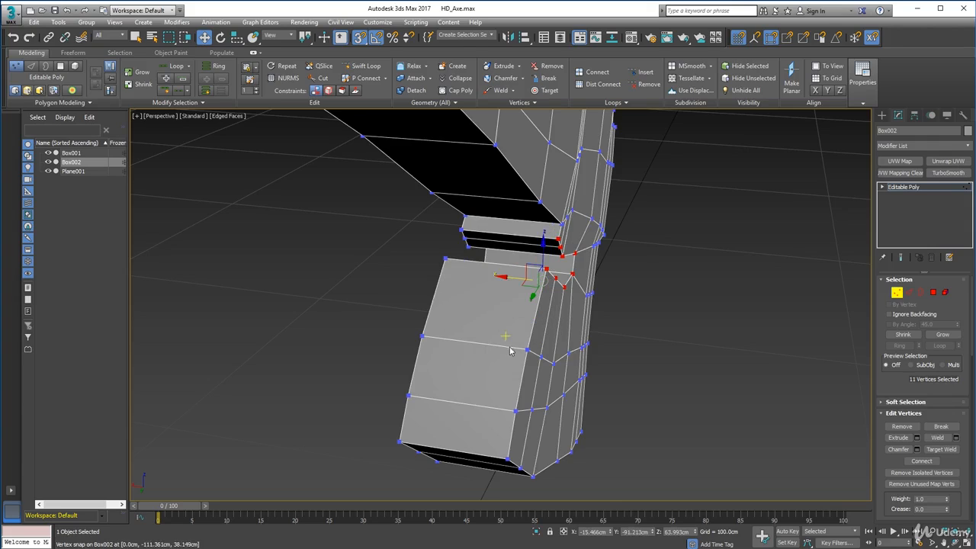
# Test the weld by moving vertices at the notch rim, undo the moves and clear the selection.
pyautogui.click(560, 258)
pyautogui.keyDown('alt'); pyautogui.moveTo(560, 257); pyautogui.dragTo(525, 311, button='middle'); pyautogui.keyUp('alt')
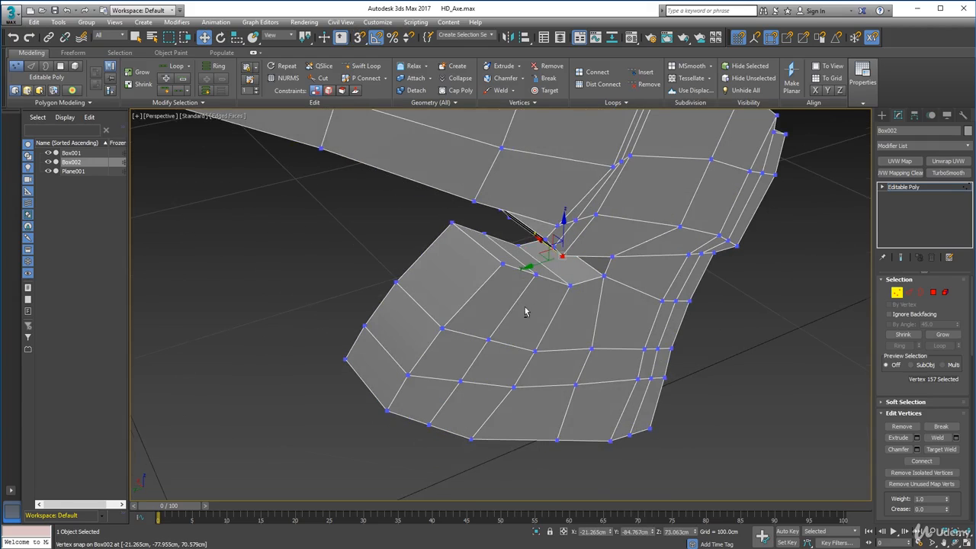
pyautogui.moveTo(564, 221); pyautogui.dragTo(570, 248)
pyautogui.hotkey('ctrl', 'z')
pyautogui.click(572, 287)
pyautogui.hotkey('ctrl', 'z')
pyautogui.keyDown('alt'); pyautogui.moveTo(548, 295); pyautogui.dragTo(668, 279, button='middle'); pyautogui.keyUp('alt')
pyautogui.click(804, 305)
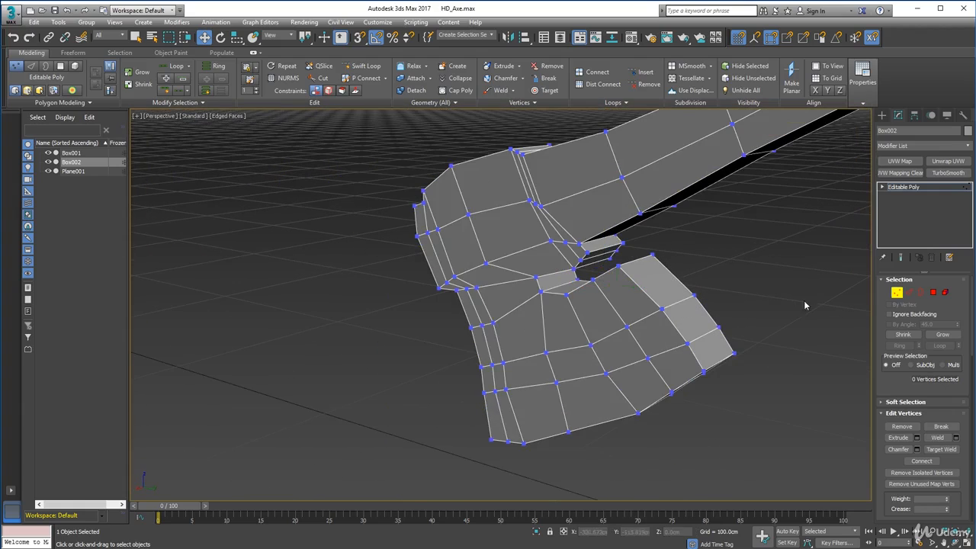
# Leave vertex editing, deselect the axe and inspect the notch and head beside the concept image.
pyautogui.click(898, 294)
pyautogui.click(762, 301)
pyautogui.scroll(-5, 747, 309)
pyautogui.scroll(2, 727, 315)
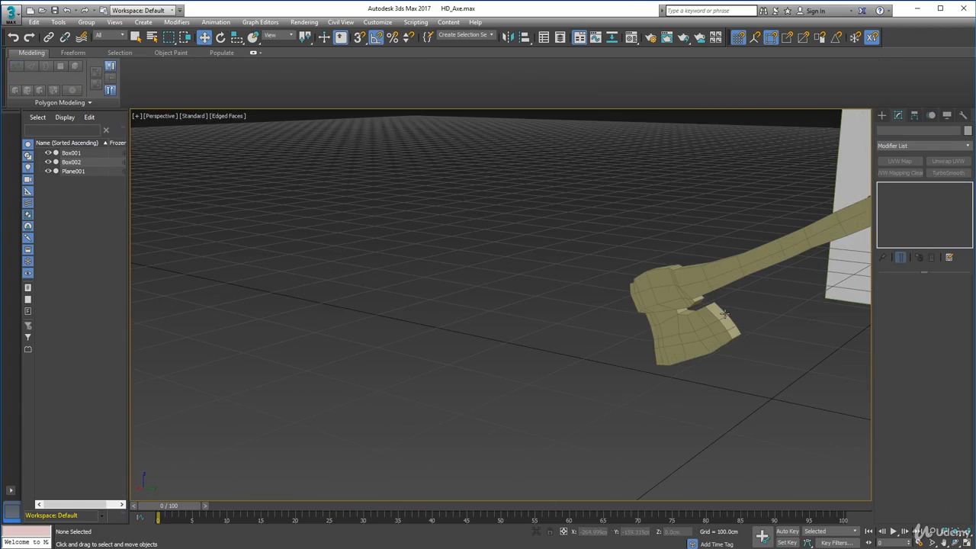
pyautogui.moveTo(703, 308); pyautogui.dragTo(610, 225, button='middle')
pyautogui.scroll(5, 572, 287)
pyautogui.moveTo(610, 225); pyautogui.dragTo(599, 241, button='middle')
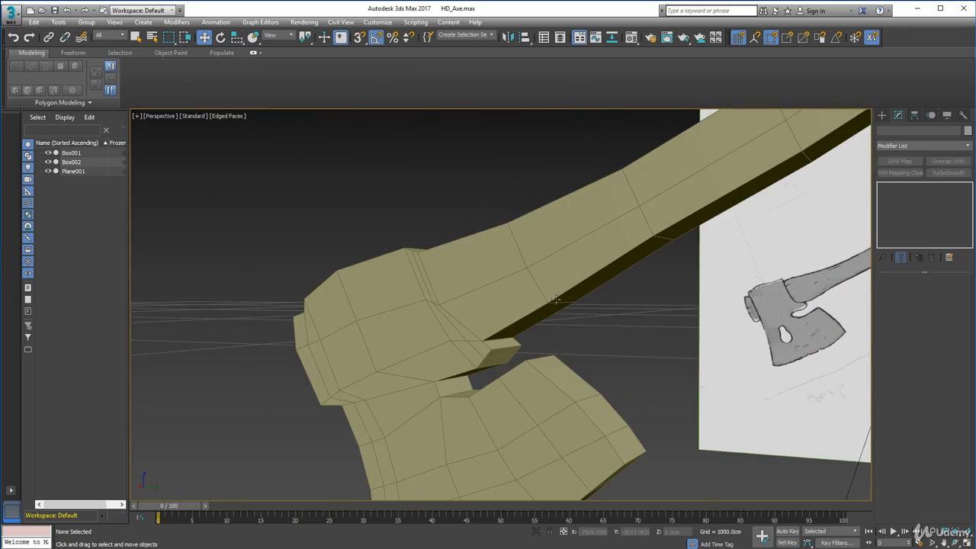
pyautogui.keyDown('alt'); pyautogui.moveTo(545, 308); pyautogui.dragTo(570, 308, button='middle'); pyautogui.keyUp('alt')
# Apply MeshSmooth to the whole axe, examine the smoothed head and handle from several sides, and undo the smoothing.
pyautogui.click(430, 137)
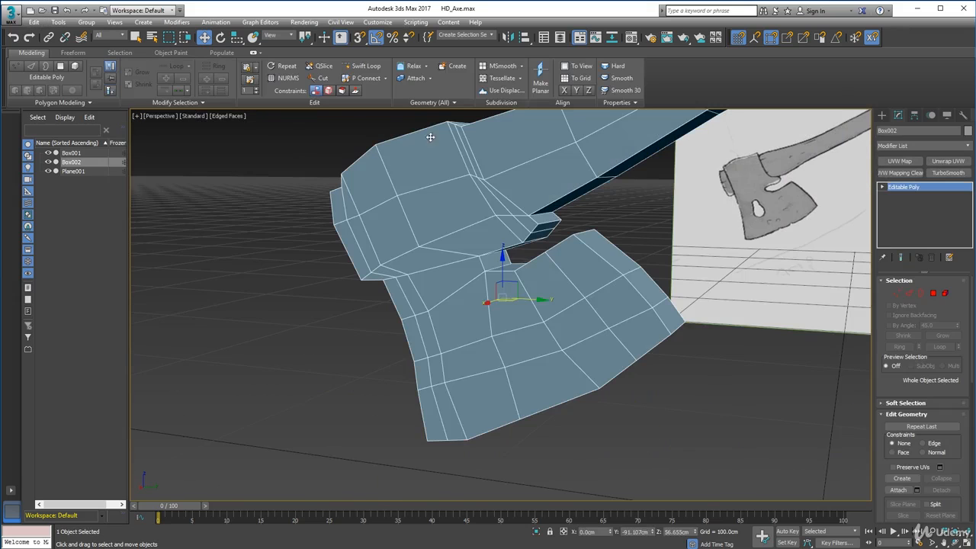
pyautogui.scroll(-4, 469, 243)
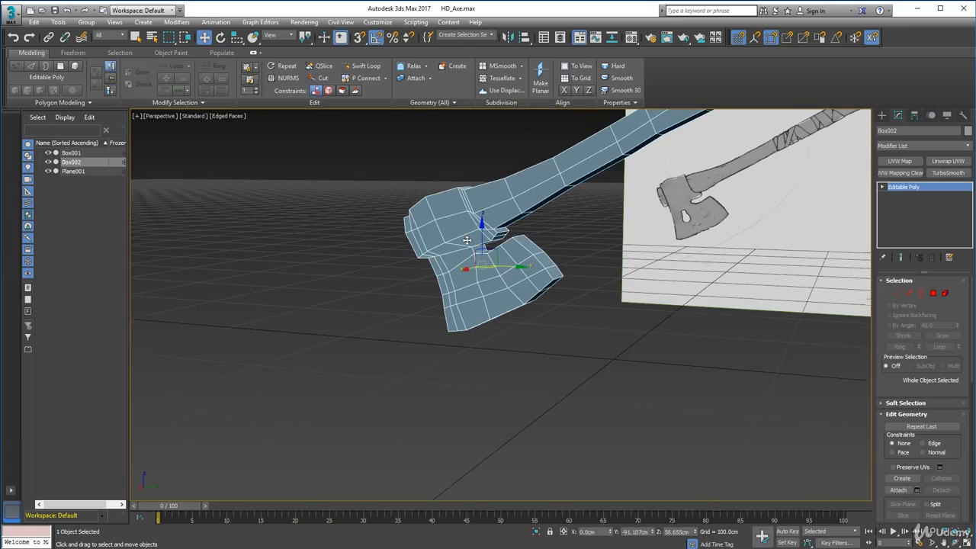
pyautogui.keyDown('alt'); pyautogui.moveTo(467, 239); pyautogui.dragTo(479, 298, button='middle'); pyautogui.keyUp('alt')
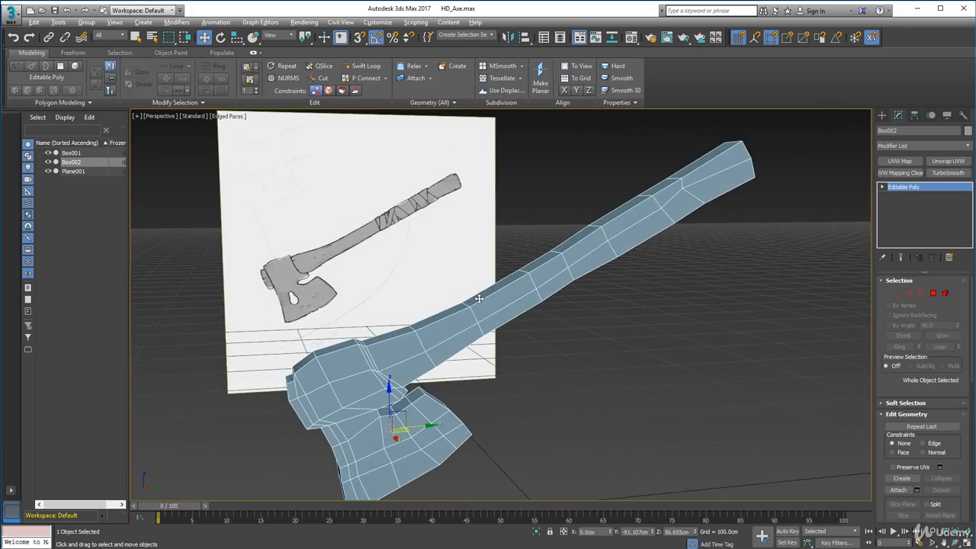
pyautogui.scroll(-4, 422, 286)
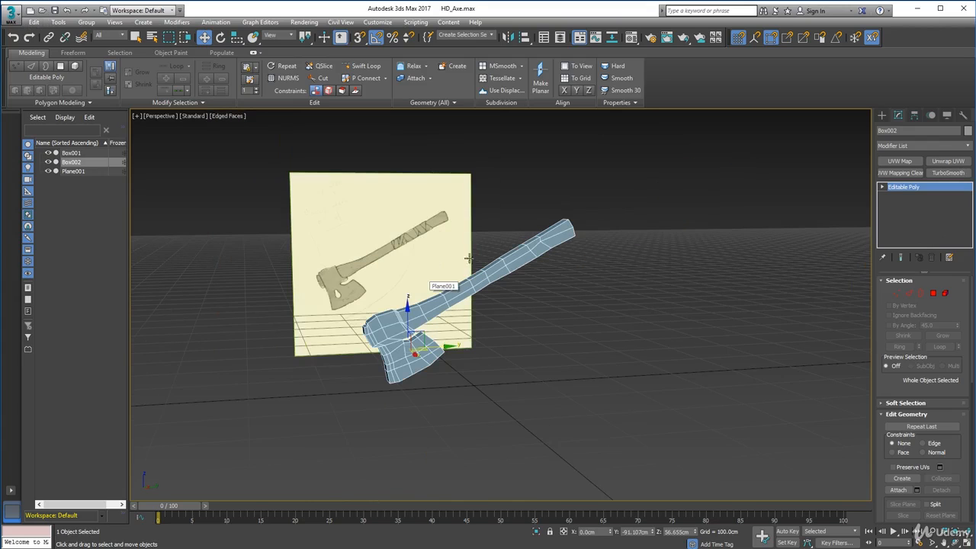
pyautogui.moveTo(468, 300); pyautogui.dragTo(506, 343, button='middle')
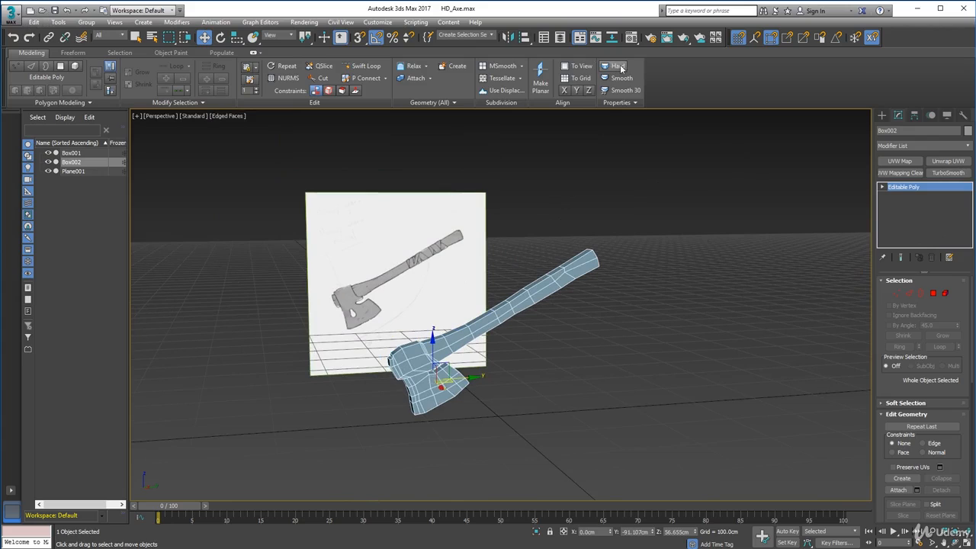
pyautogui.click(499, 65)
pyautogui.scroll(-3, 488, 218)
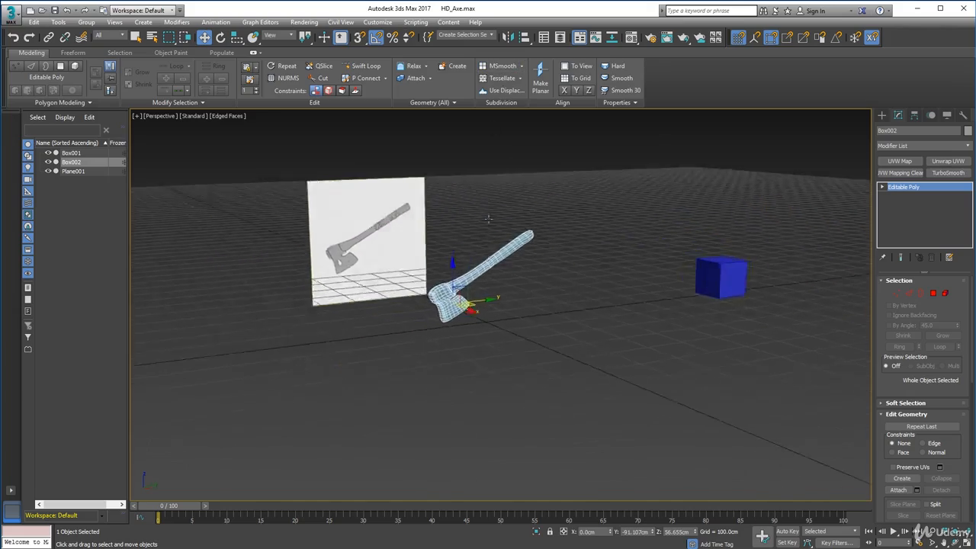
pyautogui.keyDown('alt'); pyautogui.moveTo(488, 219); pyautogui.dragTo(557, 237, button='middle'); pyautogui.keyUp('alt')
pyautogui.scroll(6, 473, 256)
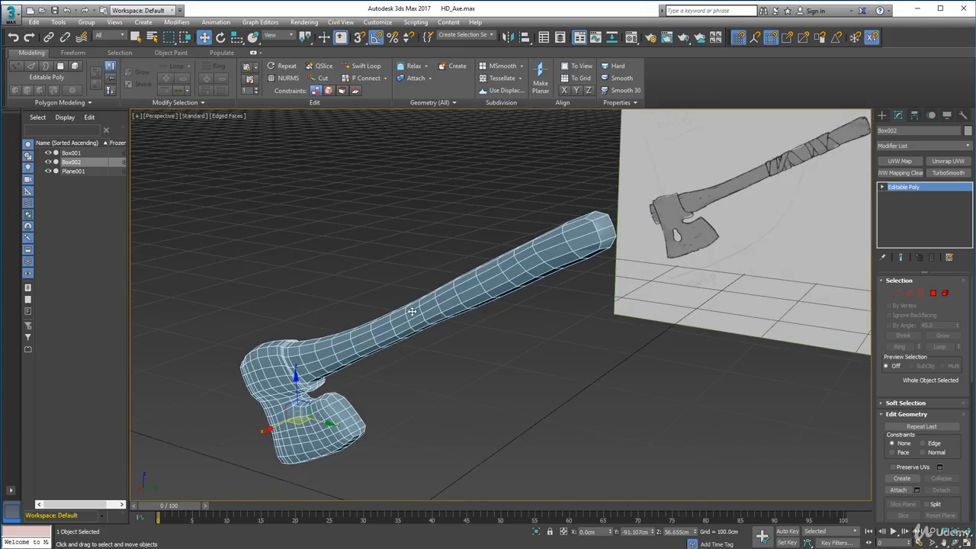
pyautogui.keyDown('alt'); pyautogui.moveTo(411, 311); pyautogui.dragTo(689, 130, button='middle'); pyautogui.keyUp('alt')
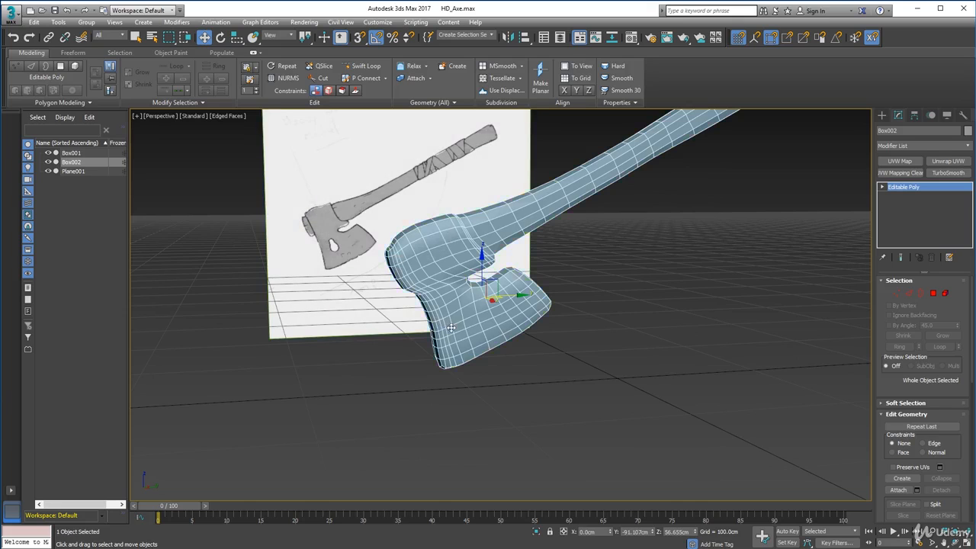
pyautogui.keyDown('alt'); pyautogui.moveTo(388, 251); pyautogui.dragTo(487, 314, button='middle'); pyautogui.keyUp('alt')
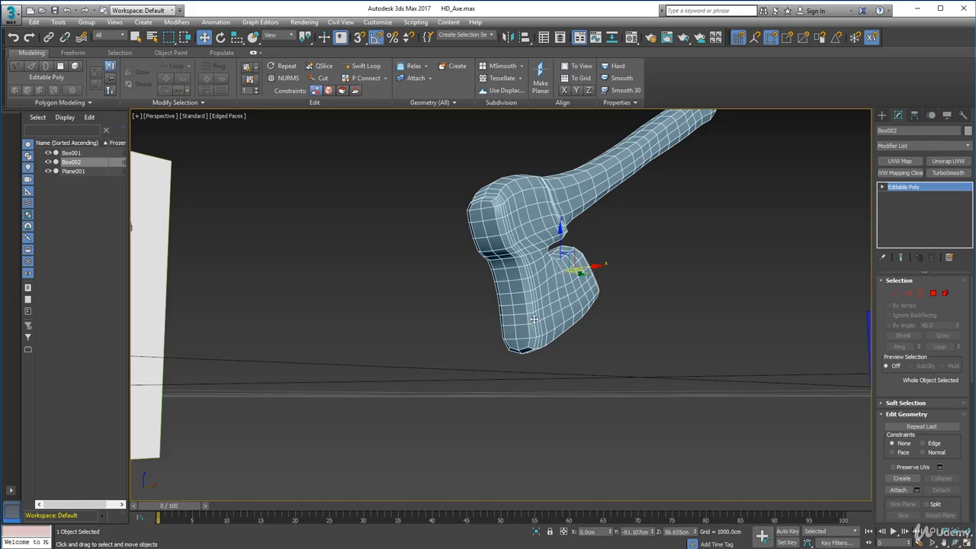
pyautogui.keyDown('alt'); pyautogui.moveTo(545, 282); pyautogui.dragTo(541, 244, button='middle'); pyautogui.keyUp('alt')
pyautogui.hotkey('ctrl', 'q')
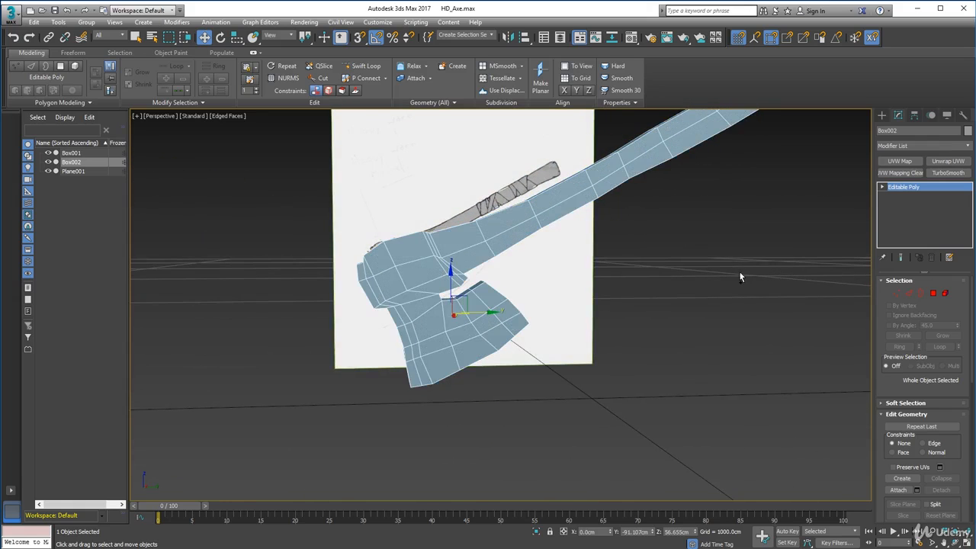
# Add an edge loop with Swift Loop around the handle just before its free end.
pyautogui.keyDown('alt'); pyautogui.moveTo(388, 262); pyautogui.dragTo(545, 279, button='middle'); pyautogui.keyUp('alt')
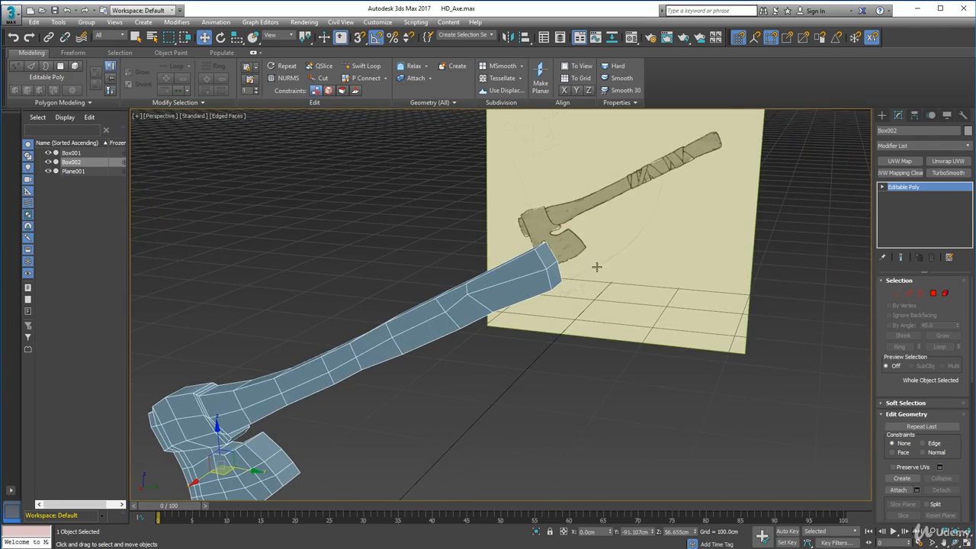
pyautogui.scroll(3, 593, 265)
pyautogui.scroll(-3, 593, 259)
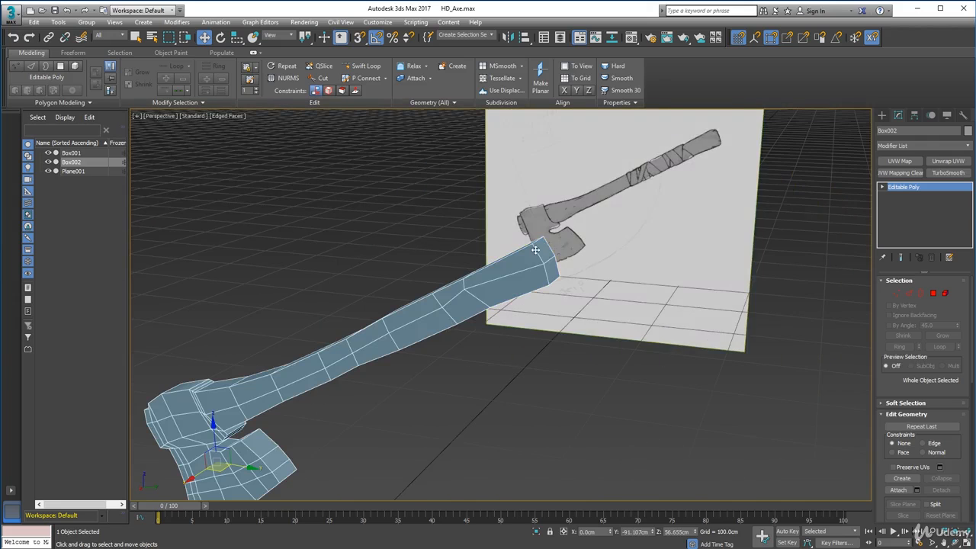
pyautogui.click(907, 293)
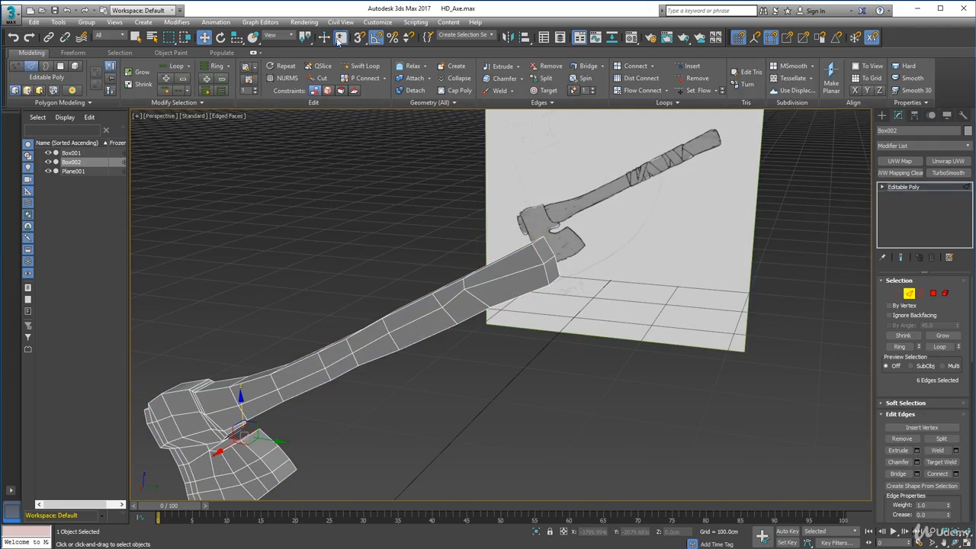
pyautogui.click(363, 65)
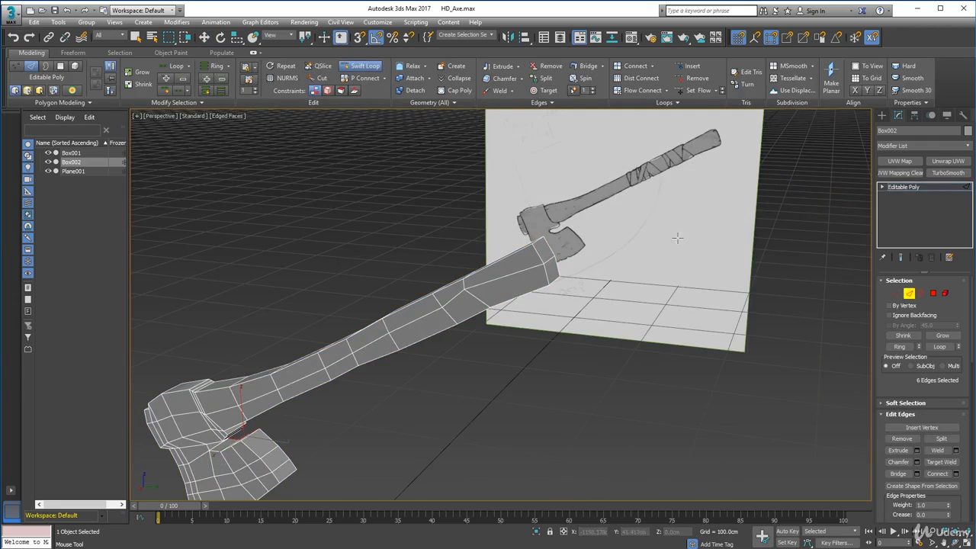
pyautogui.keyDown('alt'); pyautogui.moveTo(673, 247); pyautogui.dragTo(561, 267, button='middle'); pyautogui.keyUp('alt')
pyautogui.scroll(1, 612, 243)
pyautogui.scroll(-1, 611, 246)
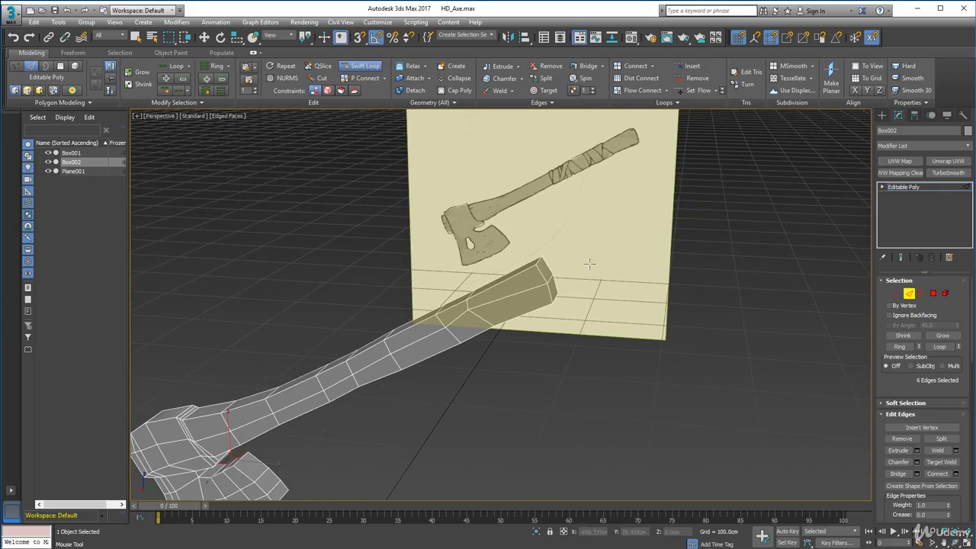
pyautogui.click(535, 265)
pyautogui.rightClick(657, 300)
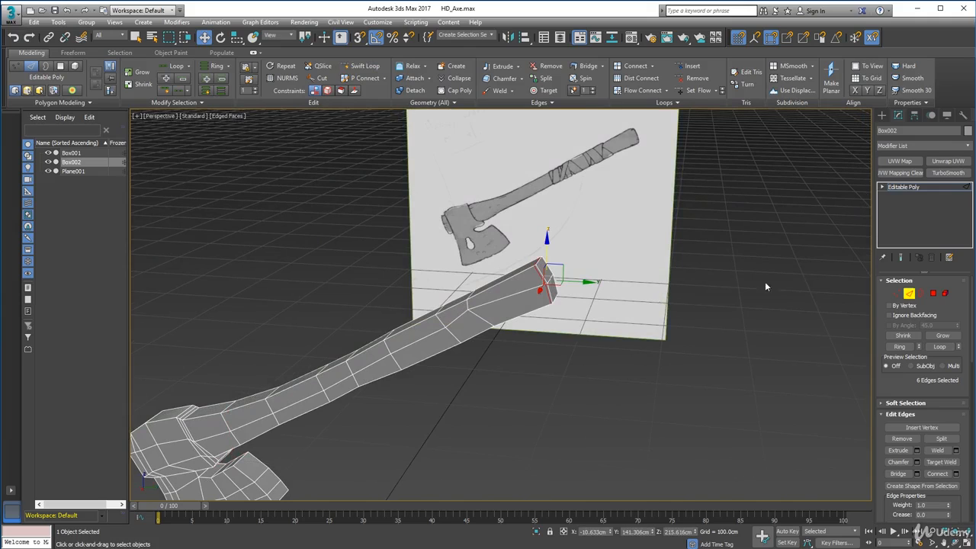
# Set the reference coordinate system to Local, shift the new end loop slightly along the handle's length, and leave sub-object editing.
pyautogui.click(921, 293)
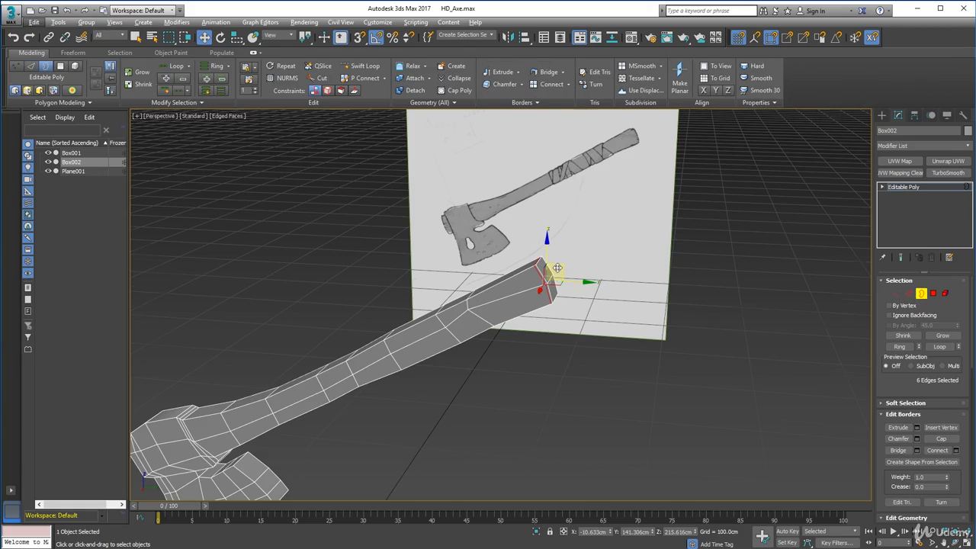
pyautogui.scroll(1, 557, 267)
pyautogui.scroll(-1, 557, 268)
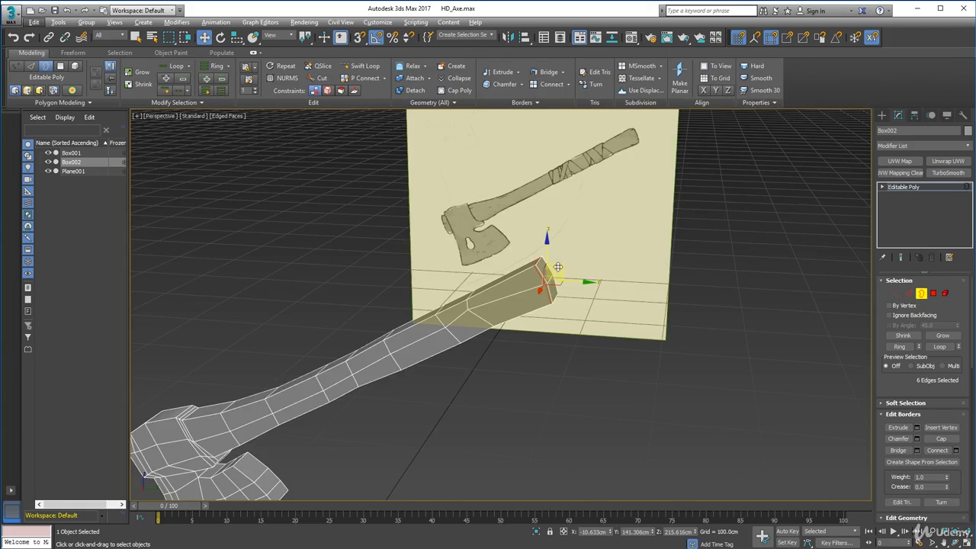
pyautogui.click(282, 36)
pyautogui.click(279, 70)
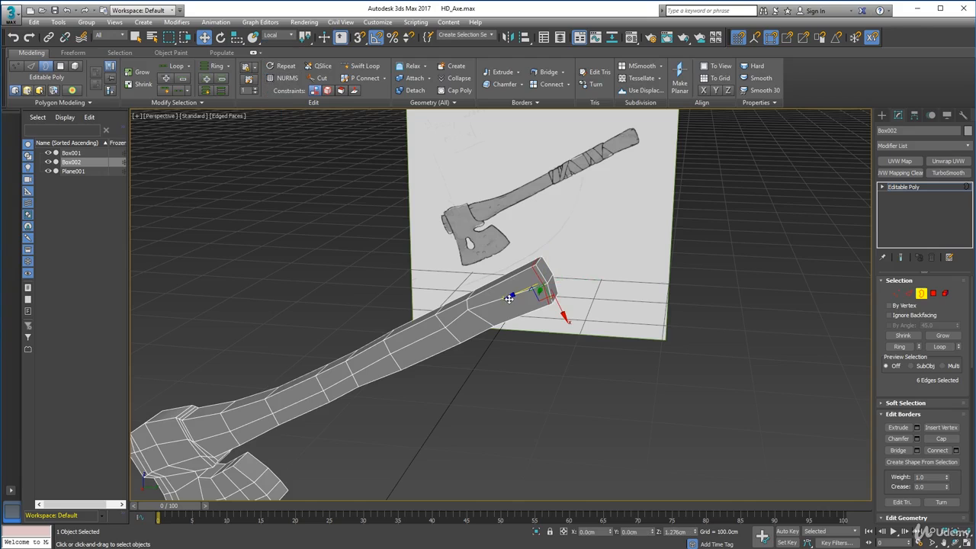
pyautogui.keyDown('alt'); pyautogui.moveTo(667, 339); pyautogui.dragTo(662, 355, button='middle'); pyautogui.keyUp('alt')
pyautogui.press('3')
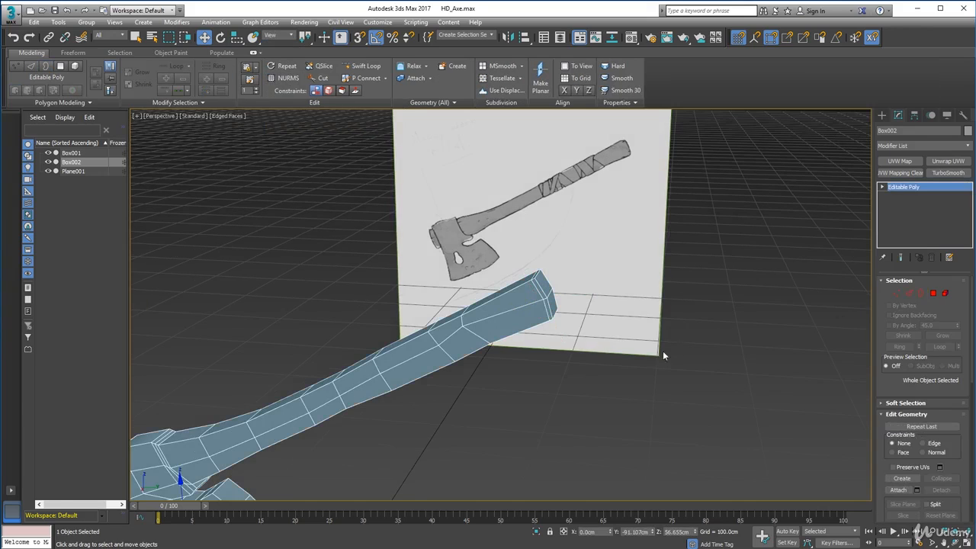
# Apply MeshSmooth to the axe to examine the rounding of the handle's free end, and undo the smoothing.
pyautogui.click(602, 334)
pyautogui.click(521, 325)
pyautogui.click(500, 67)
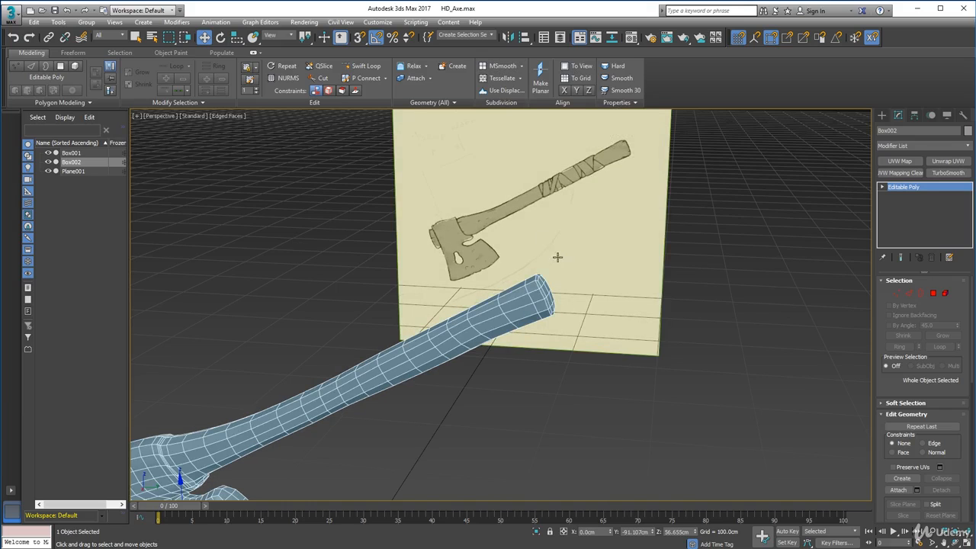
pyautogui.moveTo(568, 293)
pyautogui.keyDown('alt'); pyautogui.mouseDown(button='middle')
pyautogui.moveTo(581, 280)
pyautogui.moveTo(545, 311)
pyautogui.moveTo(556, 306)
pyautogui.mouseUp(button='middle'); pyautogui.keyUp('alt')
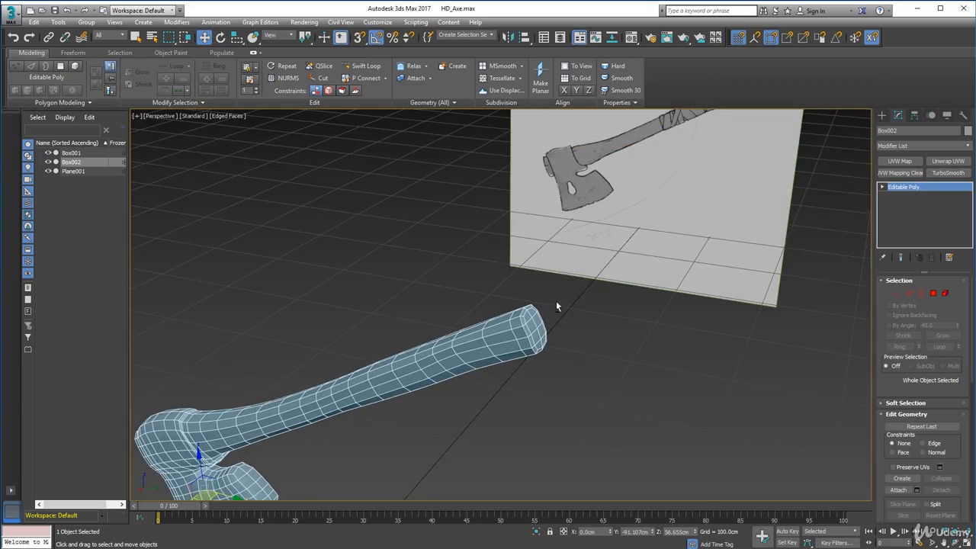
pyautogui.scroll(2, 545, 343)
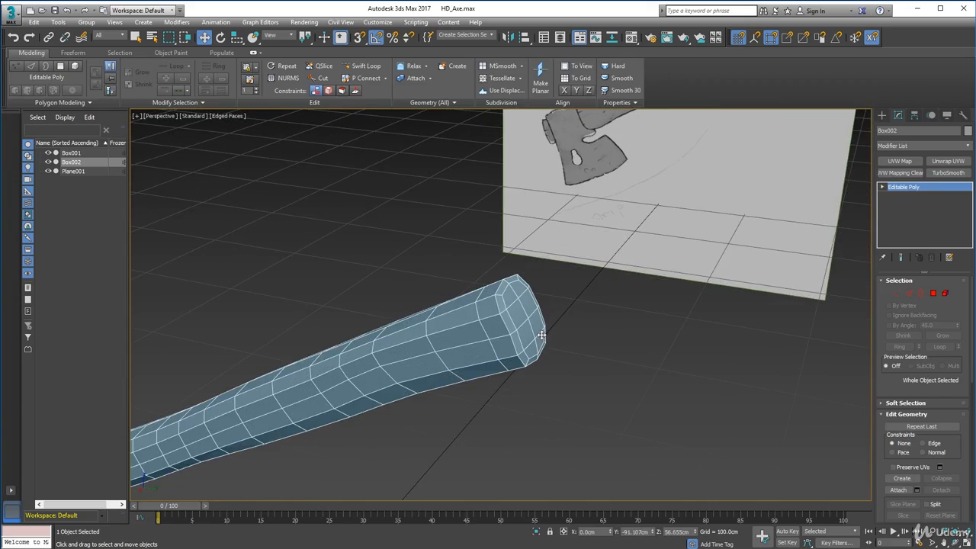
pyautogui.scroll(3, 509, 340)
pyautogui.moveTo(510, 340)
pyautogui.keyDown('alt'); pyautogui.mouseDown(button='middle')
pyautogui.moveTo(503, 333)
pyautogui.moveTo(594, 312)
pyautogui.mouseUp(button='middle'); pyautogui.keyUp('alt')
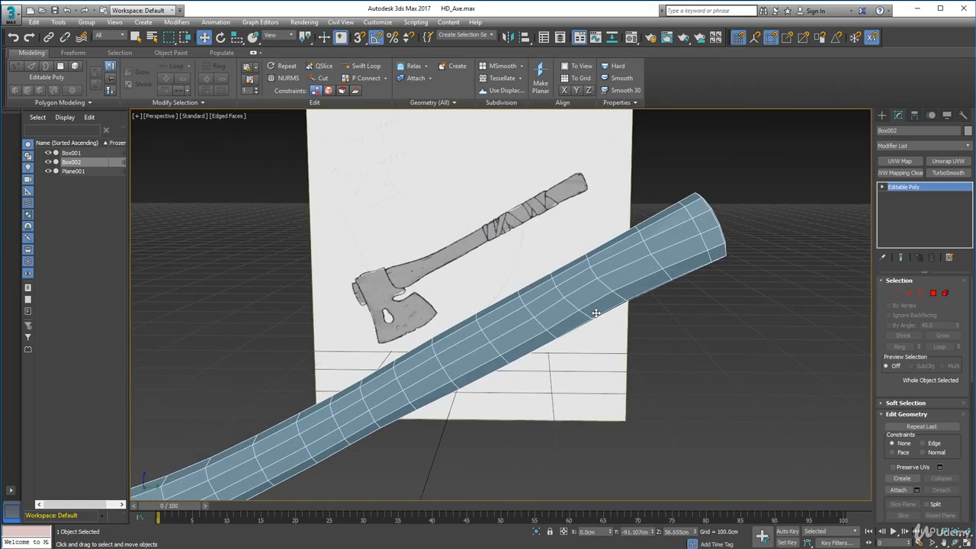
pyautogui.scroll(-3, 596, 312)
pyautogui.scroll(2, 595, 313)
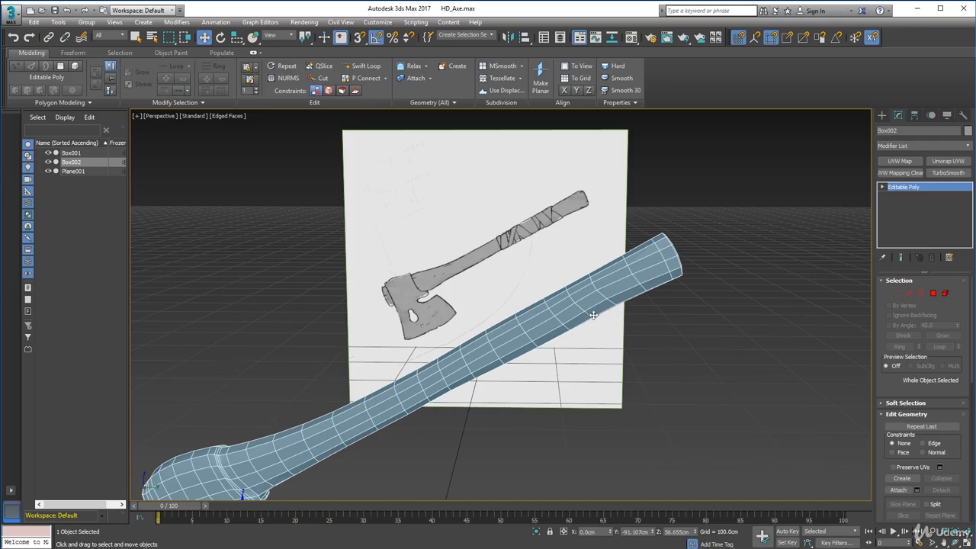
pyautogui.hotkey('ctrl', 'BackSpace')
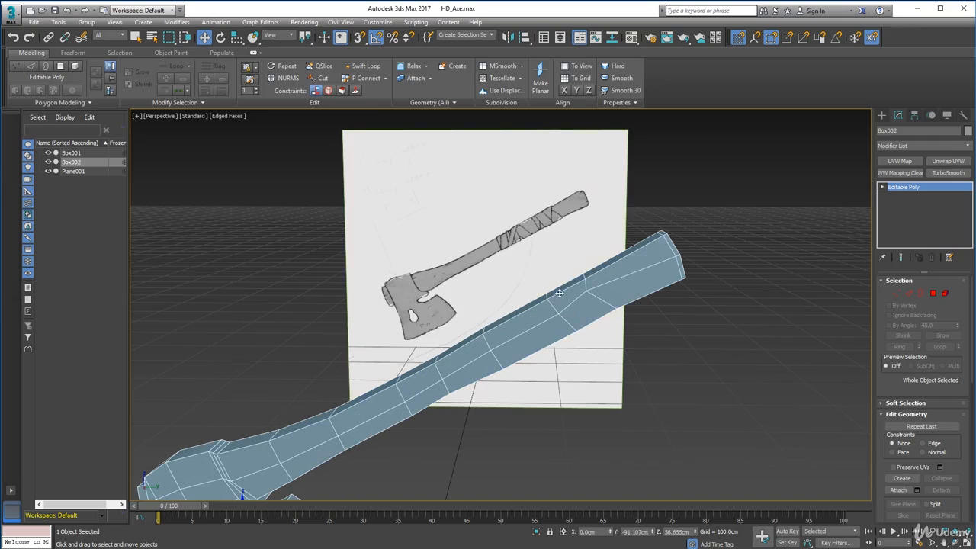
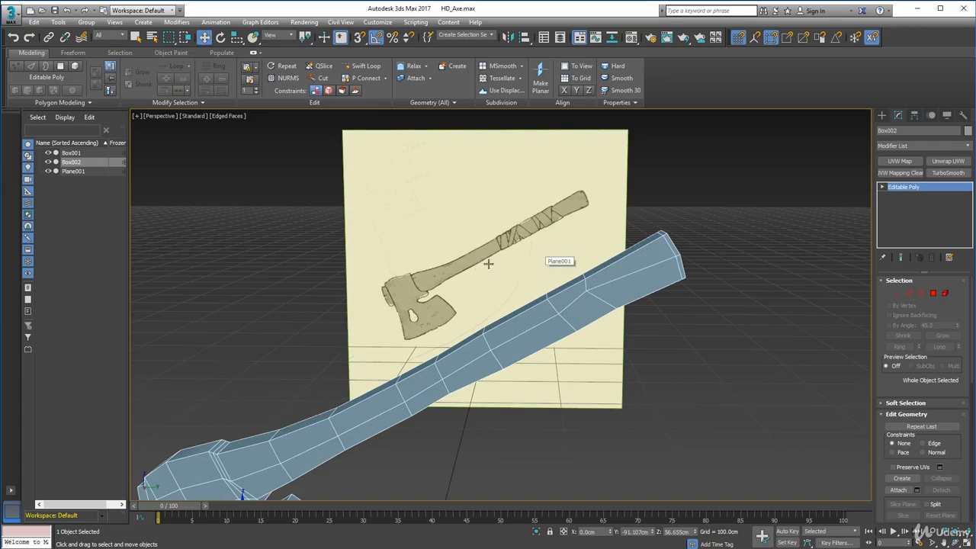
# Select the vertices along the blade's cutting edge and enable Soft Selection.
pyautogui.moveTo(507, 237); pyautogui.dragTo(585, 169, button='middle')
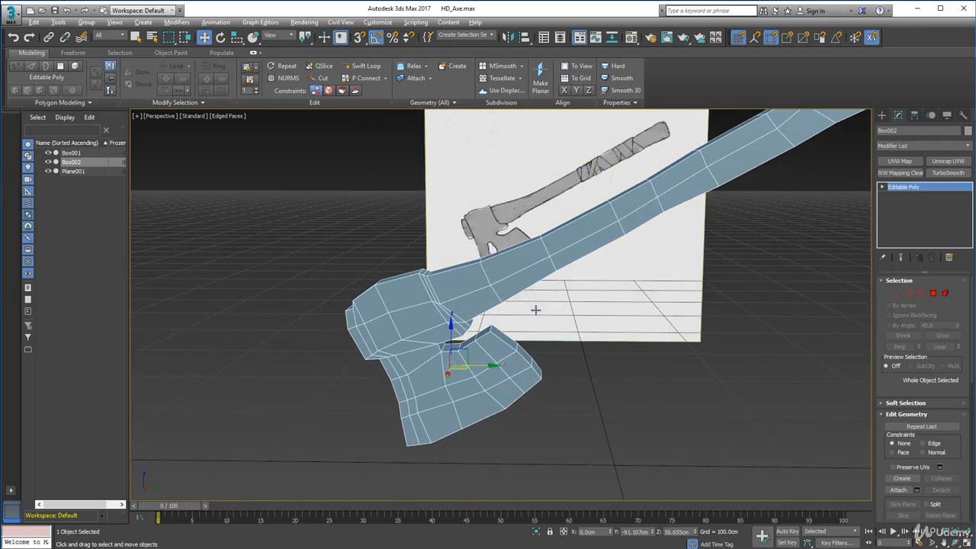
pyautogui.moveTo(532, 308)
pyautogui.keyDown('alt'); pyautogui.mouseDown(button='middle')
pyautogui.moveTo(439, 306)
pyautogui.moveTo(478, 335)
pyautogui.moveTo(576, 279)
pyautogui.moveTo(533, 299)
pyautogui.mouseUp(button='middle'); pyautogui.keyUp('alt')
pyautogui.click(901, 297)
pyautogui.moveTo(534, 299); pyautogui.dragTo(567, 307, button='middle')
pyautogui.keyDown('alt'); pyautogui.moveTo(559, 366); pyautogui.dragTo(296, 359, button='middle'); pyautogui.keyUp('alt')
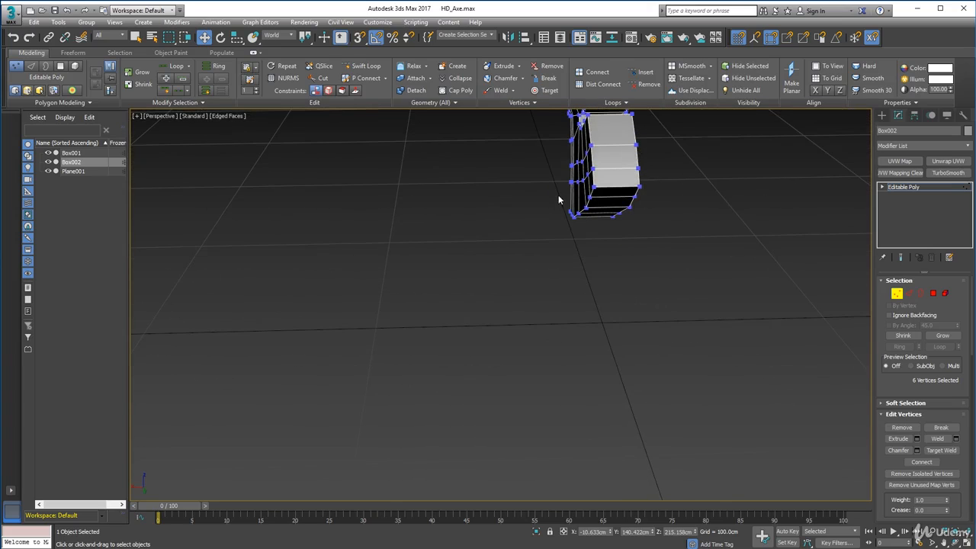
pyautogui.keyDown('ctrl'); pyautogui.moveTo(625, 237); pyautogui.dragTo(625, 237); pyautogui.keyUp('ctrl')
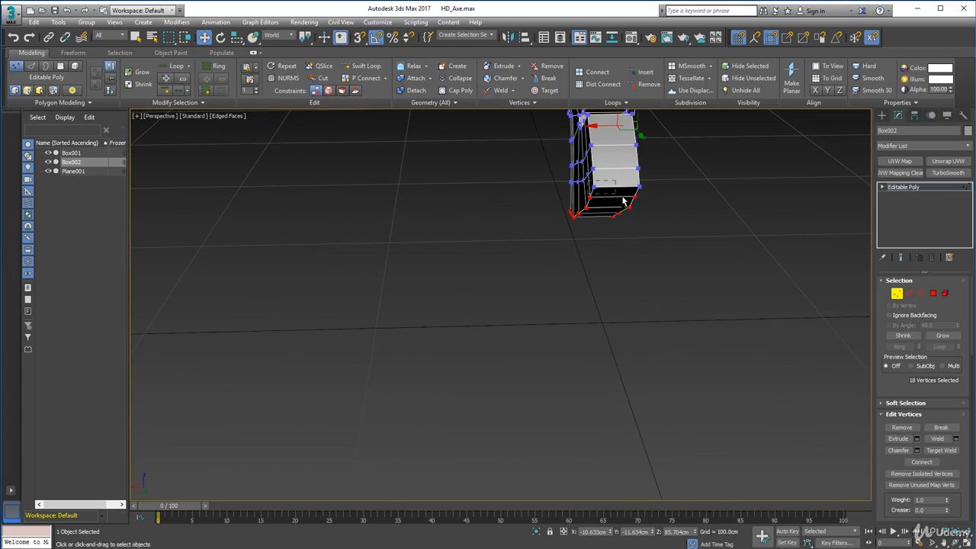
pyautogui.keyDown('alt'); pyautogui.moveTo(612, 262); pyautogui.dragTo(655, 221, button='middle'); pyautogui.keyUp('alt')
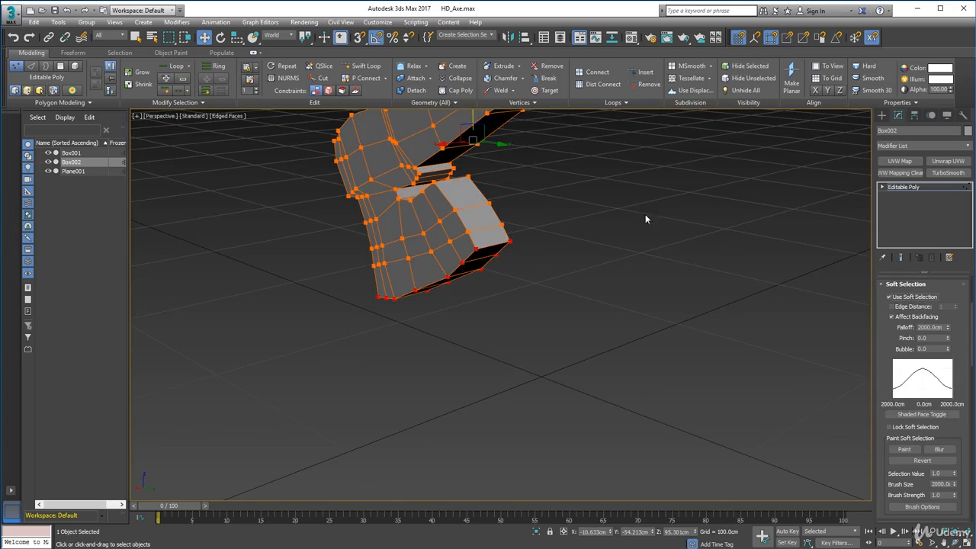
# Set the Soft Selection falloff to 46 cm for the cutting-edge vertices, with the Scale tool active.
pyautogui.moveTo(946, 339); pyautogui.dragTo(947, 377)
pyautogui.click(948, 326)
pyautogui.click(949, 327)
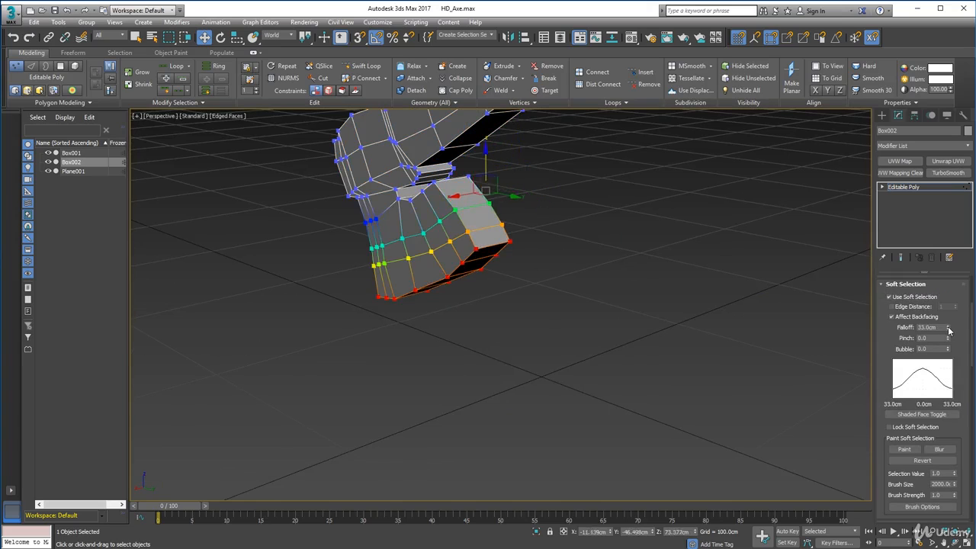
pyautogui.click(948, 326)
pyautogui.click(948, 329)
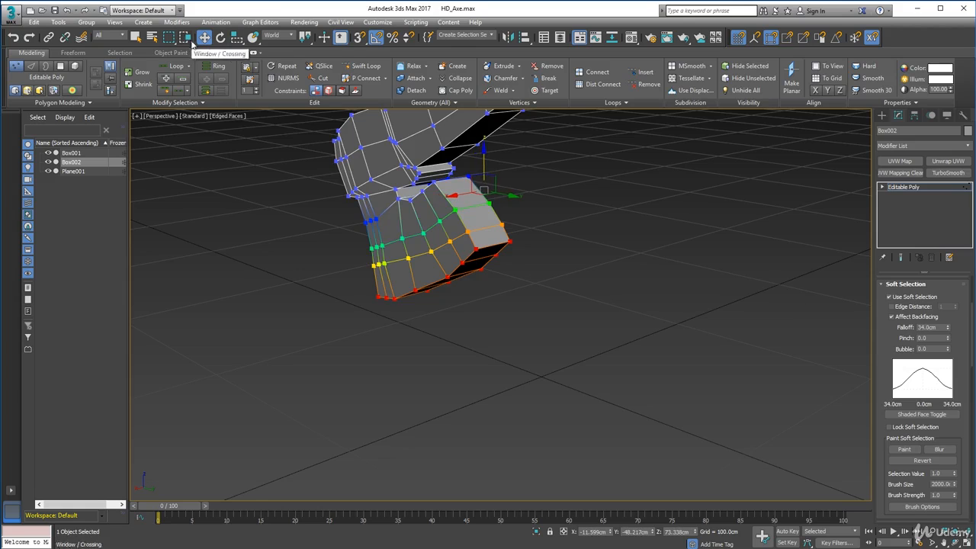
pyautogui.click(237, 38)
pyautogui.moveTo(480, 190); pyautogui.dragTo(477, 198)
pyautogui.rightClick(477, 199)
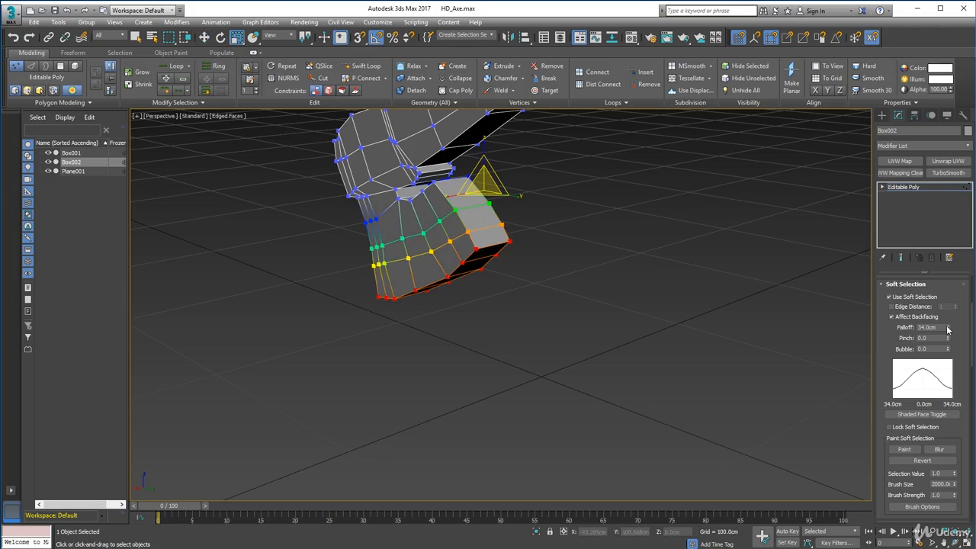
pyautogui.moveTo(947, 328); pyautogui.dragTo(948, 325)
# Scale the soft-selected cutting edge narrower across its thickness so the blade tapers, and clear the vertex selection.
pyautogui.moveTo(432, 188); pyautogui.dragTo(648, 186)
pyautogui.keyDown('alt'); pyautogui.moveTo(649, 185); pyautogui.dragTo(383, 215, button='middle'); pyautogui.keyUp('alt')
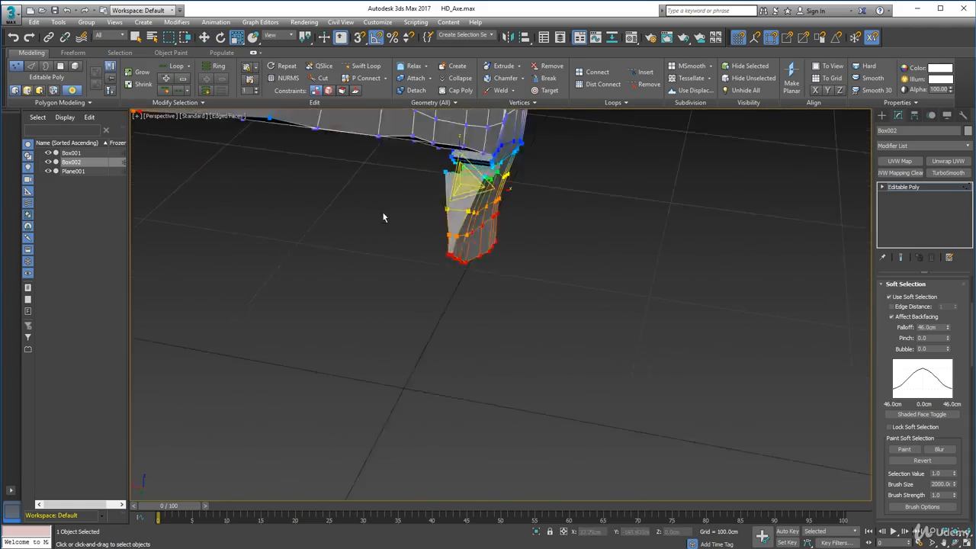
pyautogui.scroll(-5, 313, 193)
pyautogui.keyDown('alt'); pyautogui.moveTo(313, 193); pyautogui.dragTo(877, 323, button='middle'); pyautogui.keyUp('alt')
pyautogui.click(678, 322)
pyautogui.keyDown('alt'); pyautogui.moveTo(678, 321); pyautogui.dragTo(549, 280, button='middle'); pyautogui.keyUp('alt')
pyautogui.scroll(5, 448, 276)
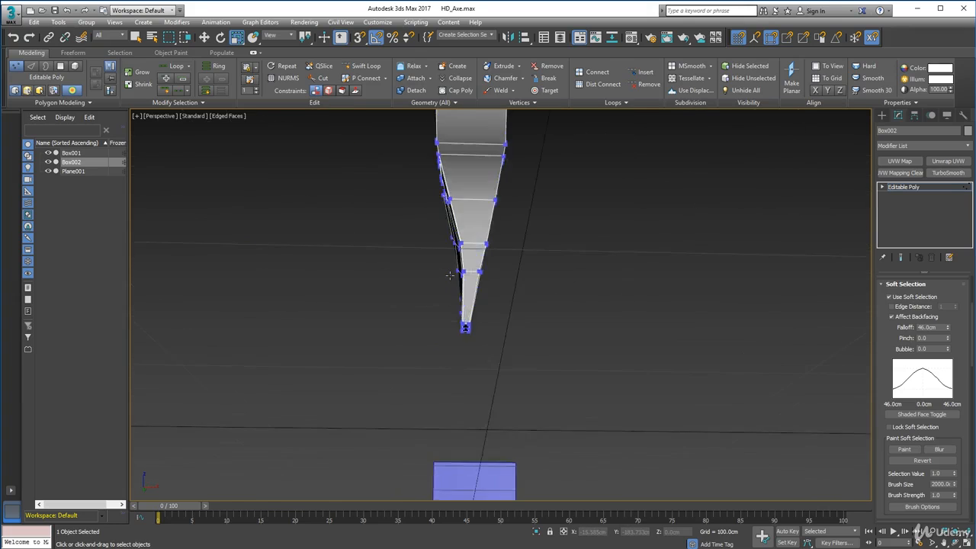
# Leave vertex editing and examine the tapered blade from the front and the side.
pyautogui.keyDown('alt'); pyautogui.moveTo(821, 311); pyautogui.dragTo(806, 320, button='middle'); pyautogui.keyUp('alt')
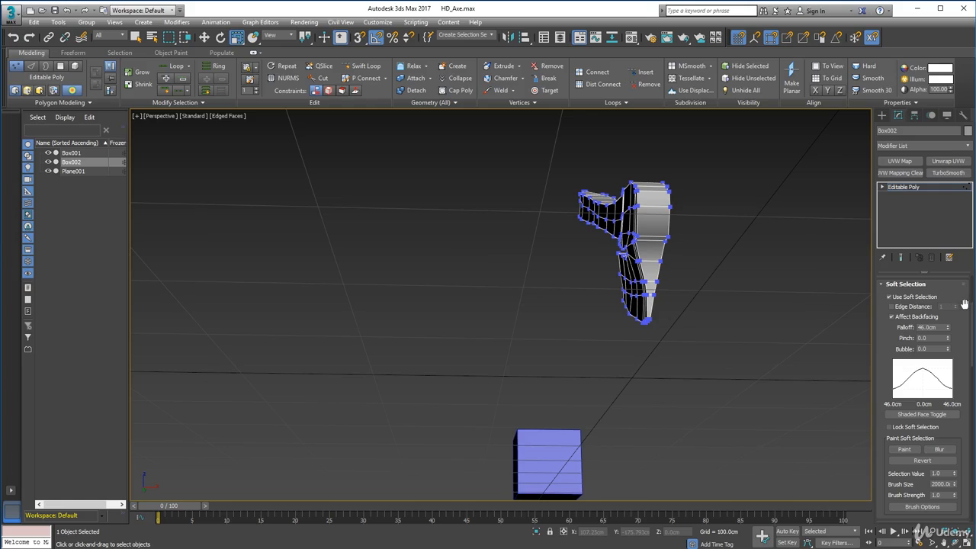
pyautogui.scroll(4, 964, 303)
pyautogui.click(897, 294)
pyautogui.press('r')
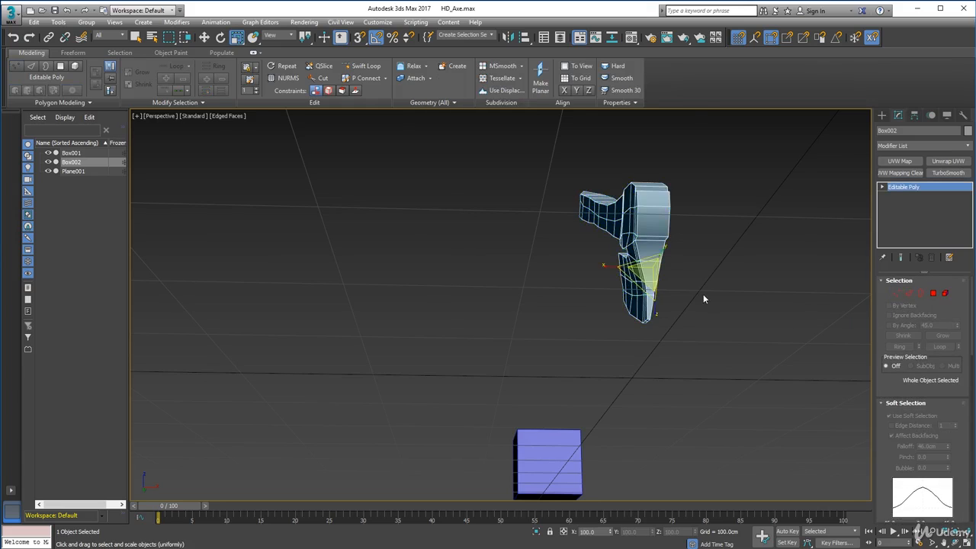
pyautogui.moveTo(702, 293)
pyautogui.keyDown('alt'); pyautogui.mouseDown(button='middle')
pyautogui.moveTo(774, 305)
pyautogui.moveTo(711, 298)
pyautogui.mouseUp(button='middle'); pyautogui.keyUp('alt')
pyautogui.keyDown('alt'); pyautogui.moveTo(681, 299); pyautogui.dragTo(662, 289, button='middle'); pyautogui.keyUp('alt')
pyautogui.scroll(5, 663, 289)
pyautogui.scroll(4, 663, 293)
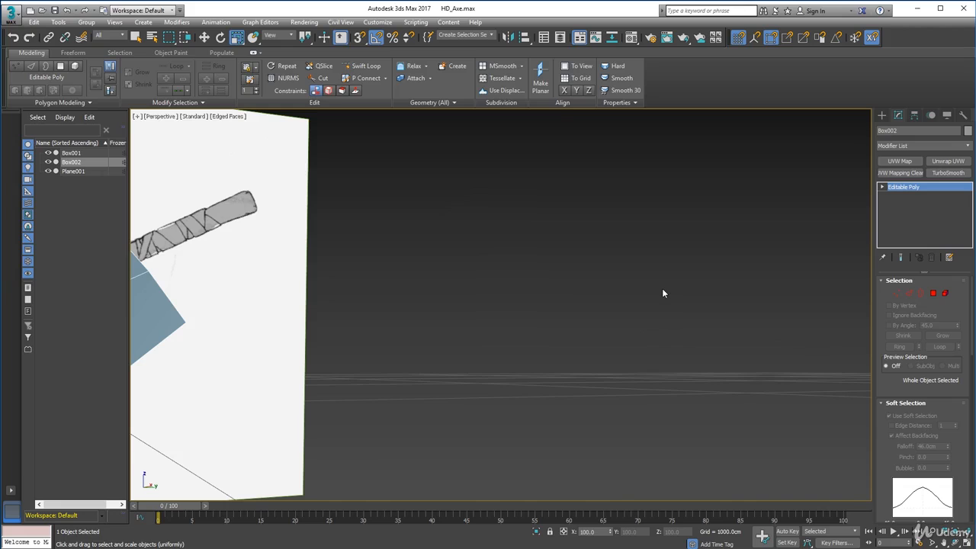
# Return to vertex editing, select the blade's vertices without those of the head, and turn off Soft Selection.
pyautogui.click(897, 295)
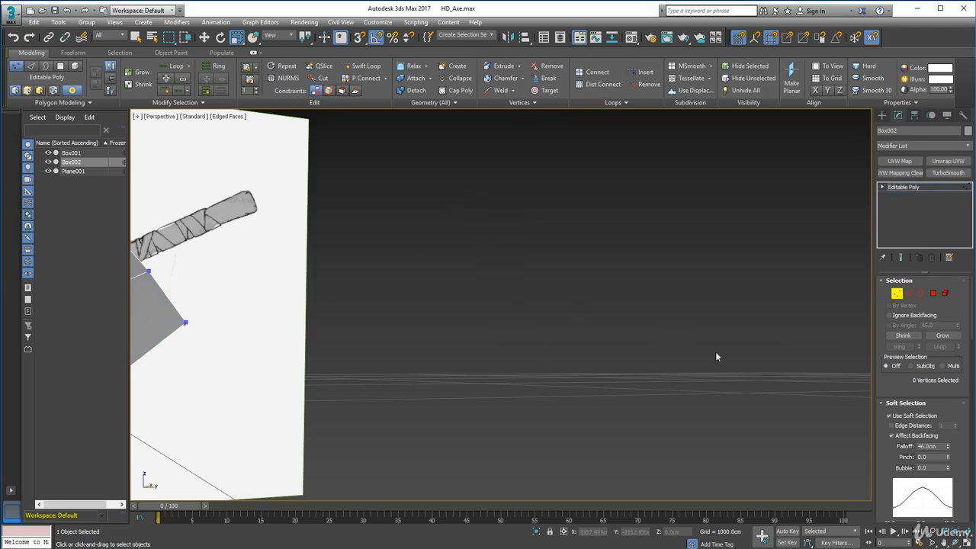
pyautogui.scroll(-6, 676, 294)
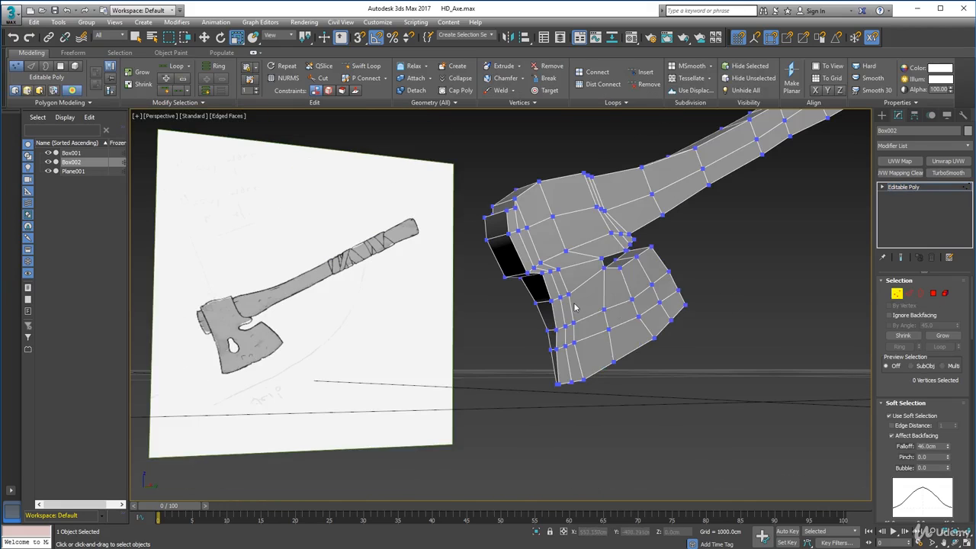
pyautogui.keyDown('alt'); pyautogui.moveTo(573, 305); pyautogui.dragTo(373, 312, button='middle'); pyautogui.keyUp('alt')
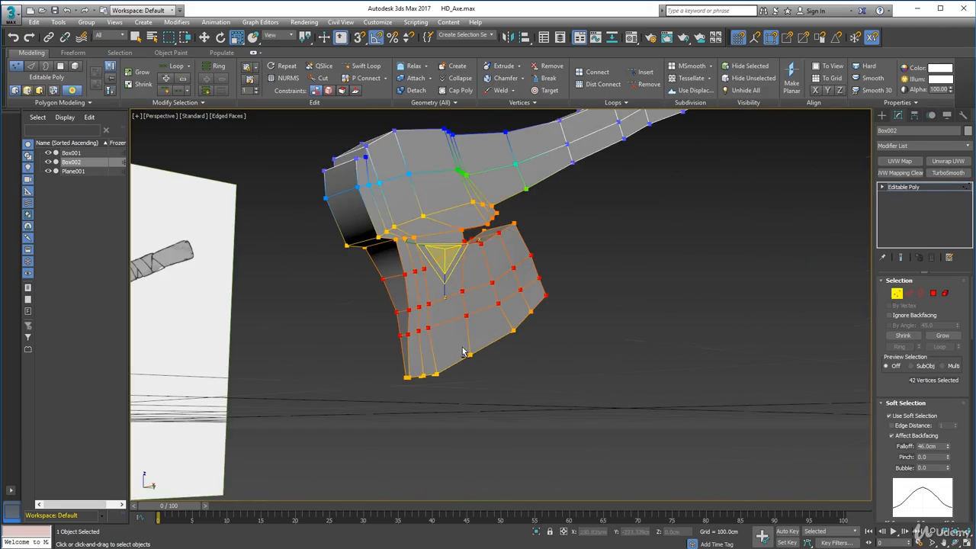
pyautogui.moveTo(317, 120)
pyautogui.keyDown('ctrl'); pyautogui.mouseDown()
pyautogui.moveTo(505, 227)
pyautogui.moveTo(407, 246)
pyautogui.moveTo(448, 335)
pyautogui.mouseUp(); pyautogui.keyUp('ctrl')
pyautogui.hotkey('ctrl', 'z')
pyautogui.scroll(-4, 427, 305)
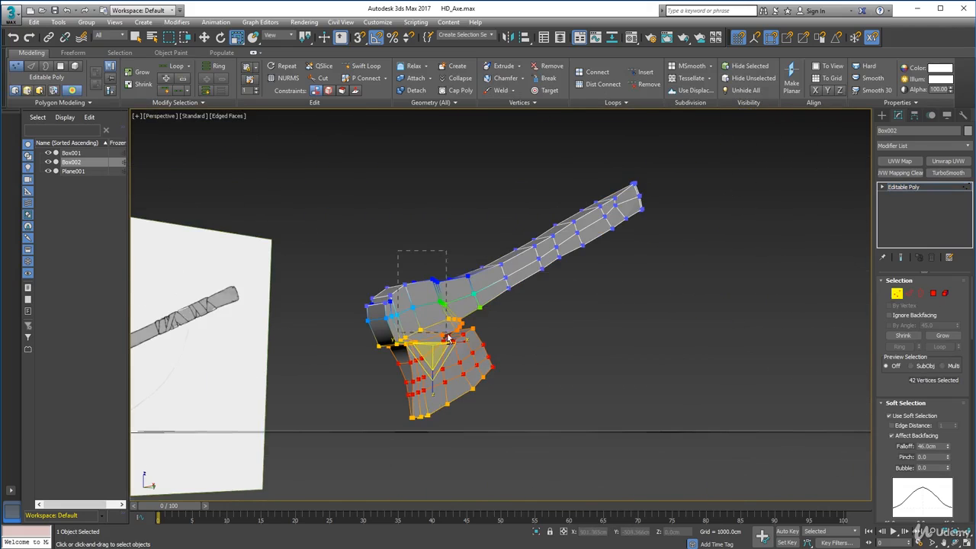
pyautogui.keyDown('alt'); pyautogui.moveTo(447, 337); pyautogui.dragTo(467, 331, button='middle'); pyautogui.keyUp('alt')
pyautogui.click(888, 416)
# Limit the selection to the lower blade and its cutting-edge vertices, and adjust their sideways alignment with Move.
pyautogui.keyDown('alt'); pyautogui.moveTo(572, 335); pyautogui.dragTo(476, 327, button='middle'); pyautogui.keyUp('alt')
pyautogui.keyDown('ctrl'); pyautogui.moveTo(400, 337); pyautogui.dragTo(462, 369); pyautogui.keyUp('ctrl')
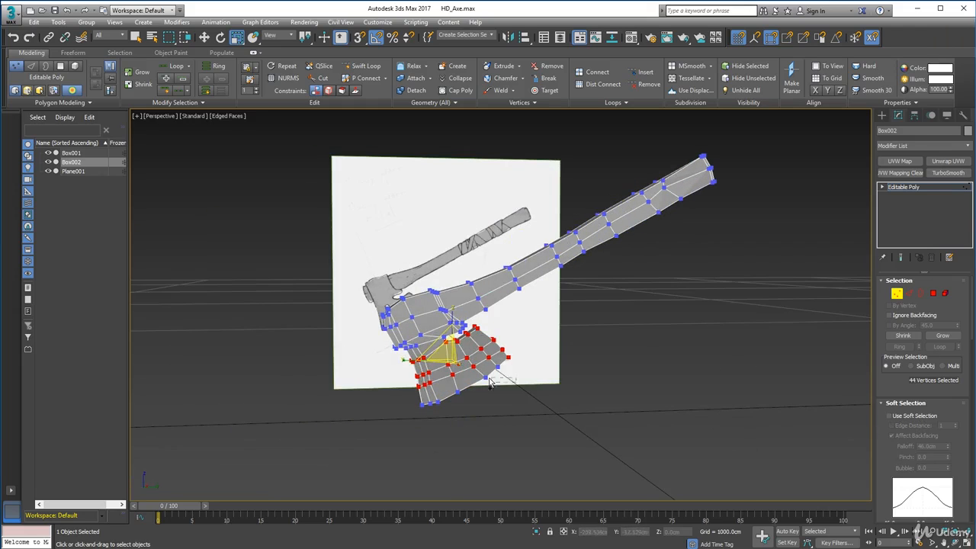
pyautogui.keyDown('alt'); pyautogui.moveTo(490, 379); pyautogui.dragTo(369, 227, button='middle'); pyautogui.keyUp('alt')
pyautogui.press('w')
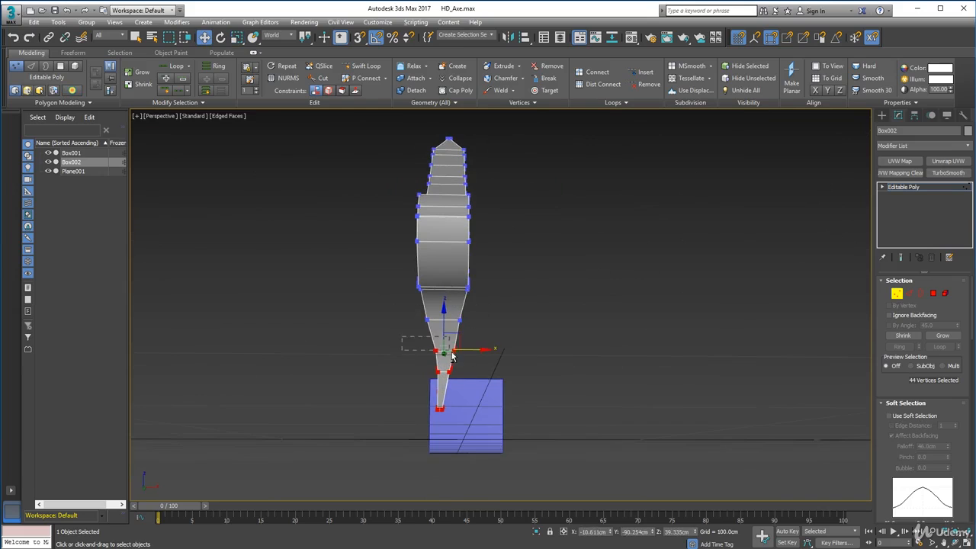
pyautogui.keyDown('alt'); pyautogui.moveTo(488, 347); pyautogui.dragTo(455, 356, button='middle'); pyautogui.keyUp('alt')
pyautogui.keyDown('alt'); pyautogui.moveTo(544, 356); pyautogui.dragTo(356, 139, button='middle'); pyautogui.keyUp('alt')
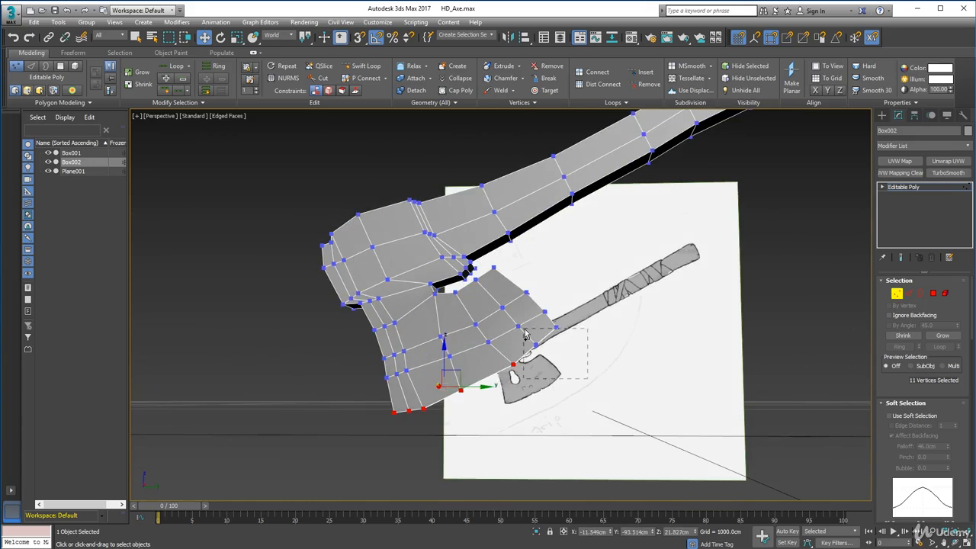
pyautogui.keyDown('alt'); pyautogui.moveTo(525, 334); pyautogui.dragTo(447, 383, button='middle'); pyautogui.keyUp('alt')
# Apply MeshSmooth to the axe to examine the thinned blade, and undo the smoothing.
pyautogui.press('1')
pyautogui.scroll(2, 565, 333)
pyautogui.scroll(5, 565, 332)
pyautogui.scroll(-3, 496, 361)
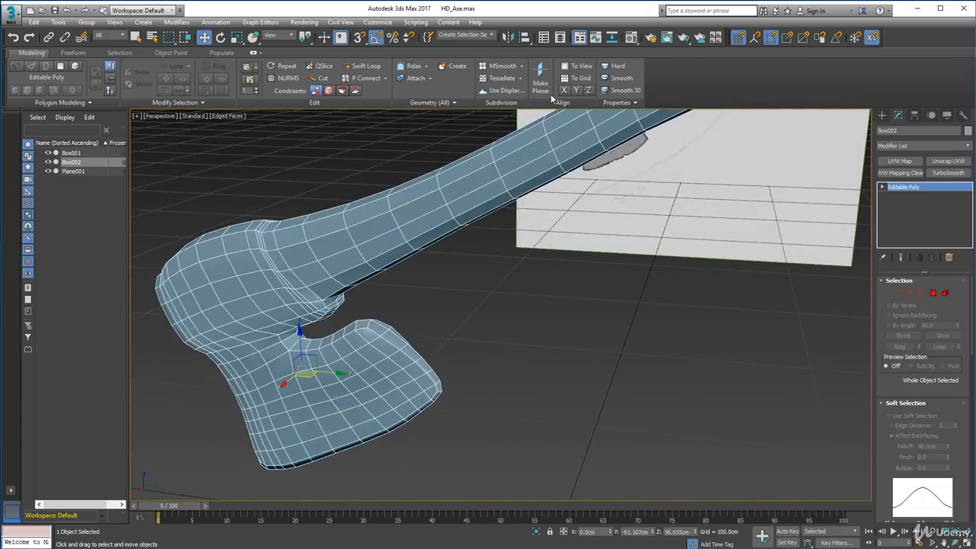
pyautogui.hotkey('ctrl', 'z')
# Select the eight vertices along the blade's outer edge facing the handle and scale them thinner across the thickness.
pyautogui.keyDown('alt'); pyautogui.moveTo(460, 223); pyautogui.dragTo(370, 358, button='middle'); pyautogui.keyUp('alt')
pyautogui.press('1')
pyautogui.keyDown('ctrl'); pyautogui.moveTo(419, 394); pyautogui.dragTo(466, 451); pyautogui.keyUp('ctrl')
pyautogui.keyDown('alt'); pyautogui.moveTo(466, 451); pyautogui.dragTo(419, 480, button='middle'); pyautogui.keyUp('alt')
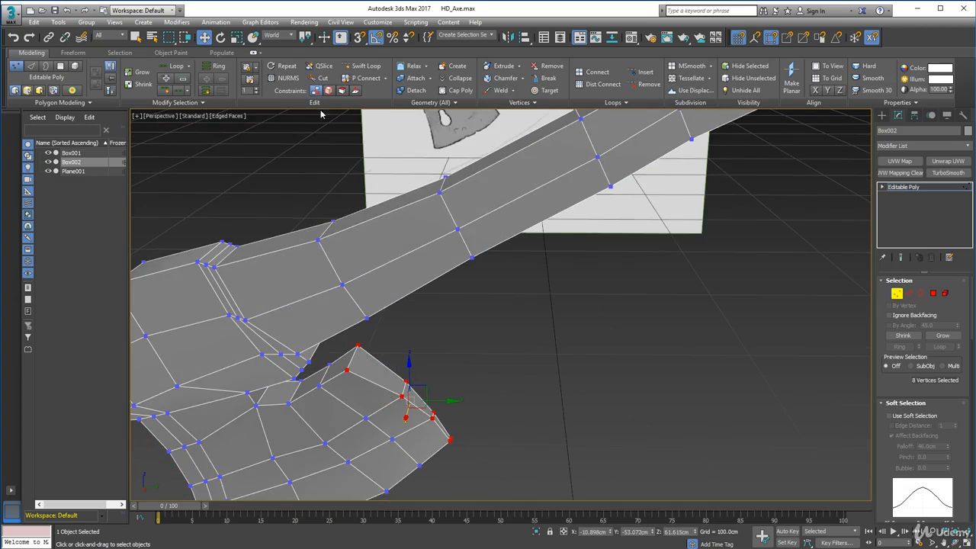
pyautogui.click(239, 38)
pyautogui.moveTo(406, 418); pyautogui.dragTo(389, 397)
pyautogui.moveTo(372, 391); pyautogui.dragTo(383, 380)
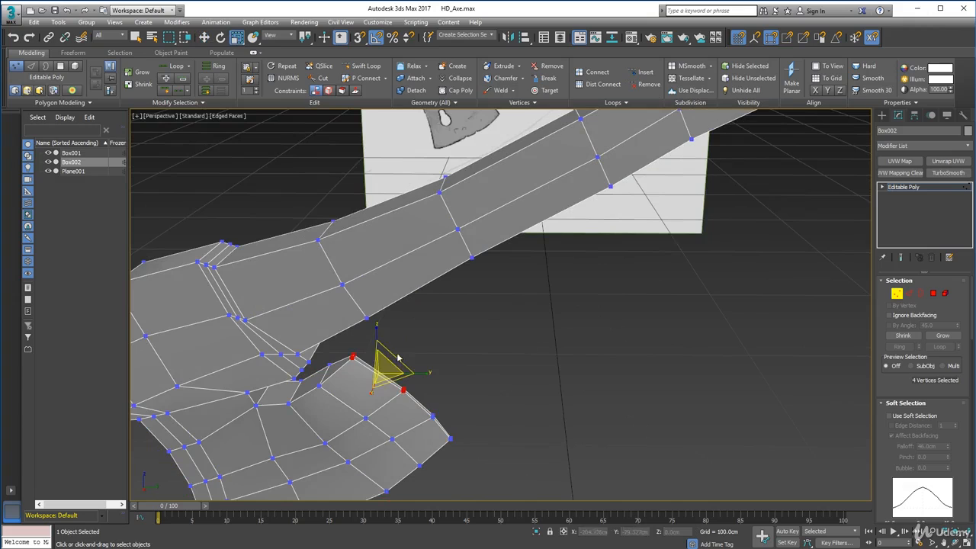
# Scale the outer edge's upper vertices and the next vertex row inward thinner across the blade's thickness.
pyautogui.moveTo(348, 348); pyautogui.dragTo(361, 366)
pyautogui.moveTo(361, 365); pyautogui.dragTo(562, 317, button='middle')
pyautogui.keyDown('alt'); pyautogui.moveTo(562, 317); pyautogui.dragTo(519, 315, button='middle'); pyautogui.keyUp('alt')
pyautogui.moveTo(518, 316); pyautogui.dragTo(552, 356)
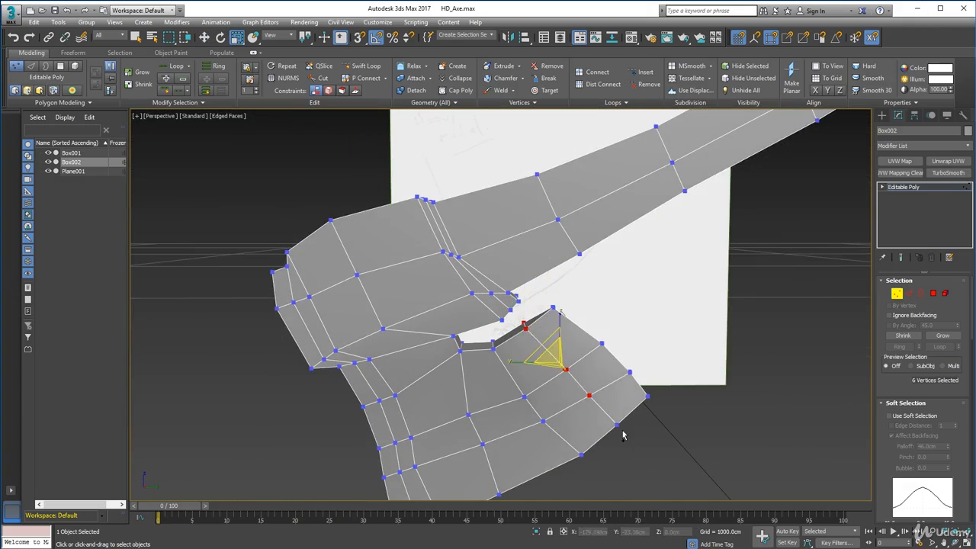
pyautogui.keyDown('ctrl'); pyautogui.moveTo(622, 435); pyautogui.dragTo(608, 404); pyautogui.keyUp('ctrl')
pyautogui.keyDown('alt'); pyautogui.moveTo(608, 404); pyautogui.dragTo(553, 438, button='middle'); pyautogui.keyUp('alt')
# Select the third vertex row in from the blade's outer edge, without its bottom vertices, and scale it slightly thinner.
pyautogui.moveTo(546, 396); pyautogui.dragTo(562, 385)
pyautogui.keyDown('alt'); pyautogui.moveTo(562, 385); pyautogui.dragTo(483, 335, button='middle'); pyautogui.keyUp('alt')
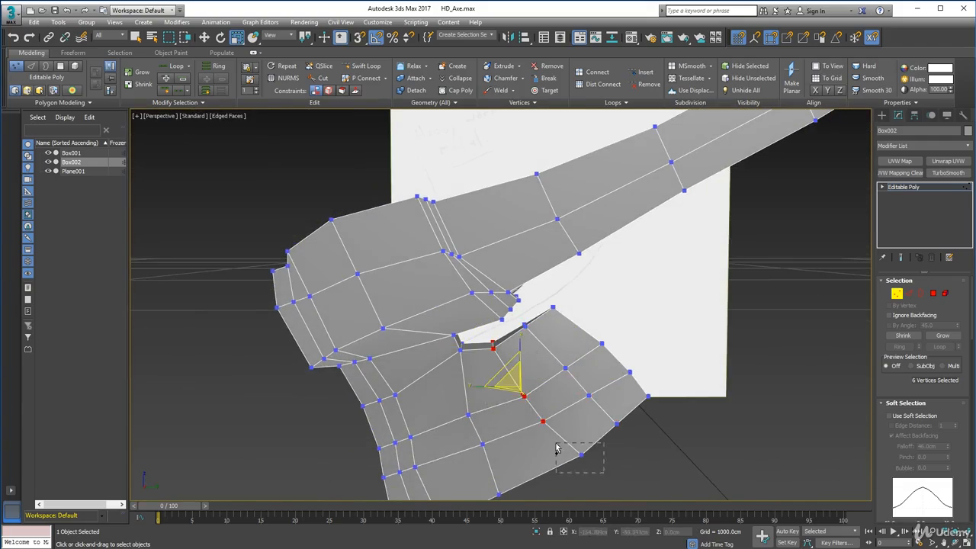
pyautogui.keyDown('ctrl'); pyautogui.moveTo(556, 444); pyautogui.dragTo(554, 442); pyautogui.keyUp('ctrl')
pyautogui.keyDown('alt'); pyautogui.moveTo(554, 442); pyautogui.dragTo(500, 427, button='middle'); pyautogui.keyUp('alt')
pyautogui.moveTo(501, 427); pyautogui.dragTo(520, 422)
# Smooth the axe with MeshSmooth, examine it without edged faces, and restore the unsmoothed mesh with its edges shown.
pyautogui.press('1')
pyautogui.scroll(-5, 651, 370)
pyautogui.moveTo(650, 370)
pyautogui.keyDown('alt'); pyautogui.mouseDown(button='middle')
pyautogui.moveTo(563, 326)
pyautogui.moveTo(516, 347)
pyautogui.moveTo(465, 335)
pyautogui.mouseUp(button='middle'); pyautogui.keyUp('alt')
pyautogui.click(505, 66)
pyautogui.moveTo(518, 252)
pyautogui.keyDown('alt'); pyautogui.mouseDown(button='middle')
pyautogui.moveTo(535, 298)
pyautogui.moveTo(442, 289)
pyautogui.moveTo(520, 279)
pyautogui.mouseUp(button='middle'); pyautogui.keyUp('alt')
pyautogui.press('F4')
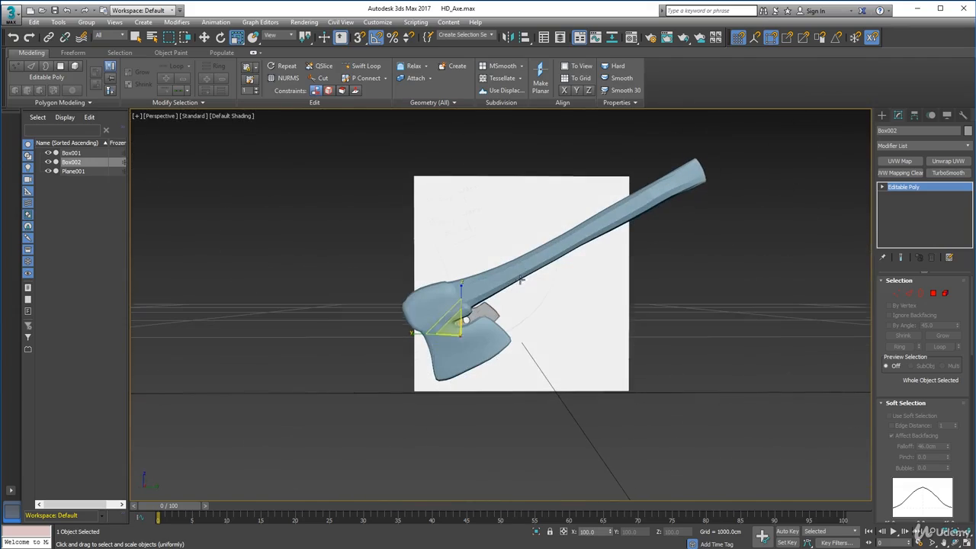
pyautogui.keyDown('alt'); pyautogui.moveTo(451, 302); pyautogui.dragTo(561, 377, button='middle'); pyautogui.keyUp('alt')
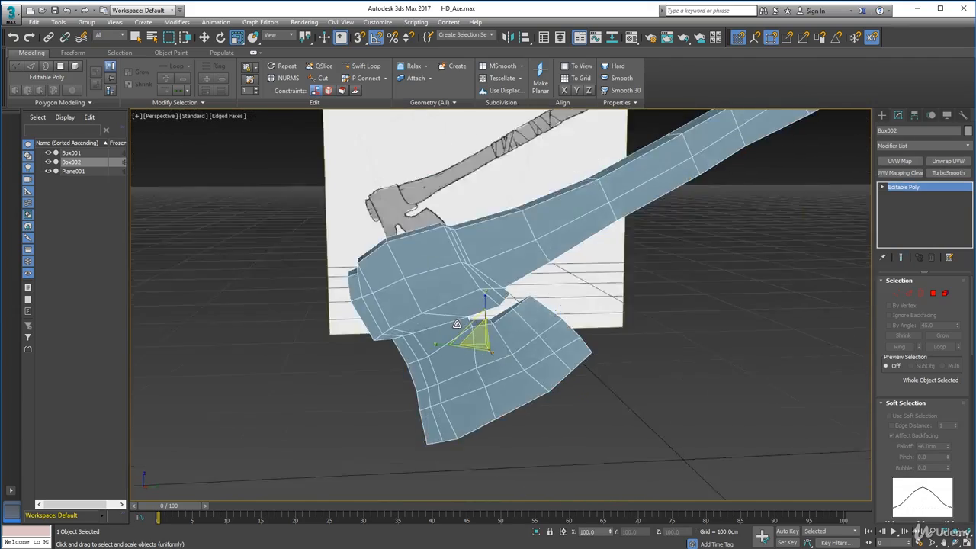
pyautogui.keyDown('alt'); pyautogui.moveTo(533, 263); pyautogui.dragTo(580, 250, button='middle'); pyautogui.keyUp('alt')
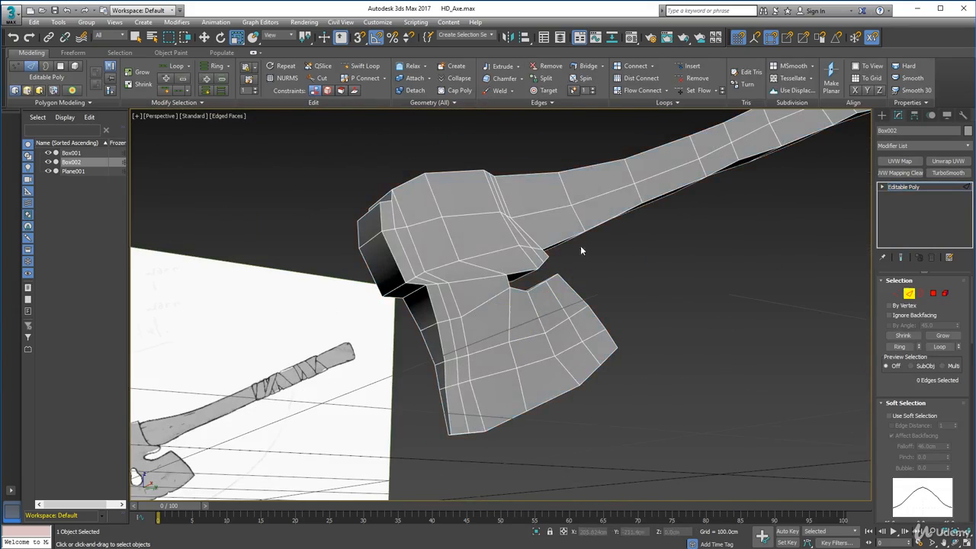
# In the Right view, move the vertices around the inner corner where the back of the head meets the blade.
pyautogui.keyDown('alt'); pyautogui.moveTo(489, 237); pyautogui.dragTo(575, 257, button='middle'); pyautogui.keyUp('alt')
pyautogui.keyDown('alt'); pyautogui.moveTo(449, 294); pyautogui.dragTo(448, 283, button='middle'); pyautogui.keyUp('alt')
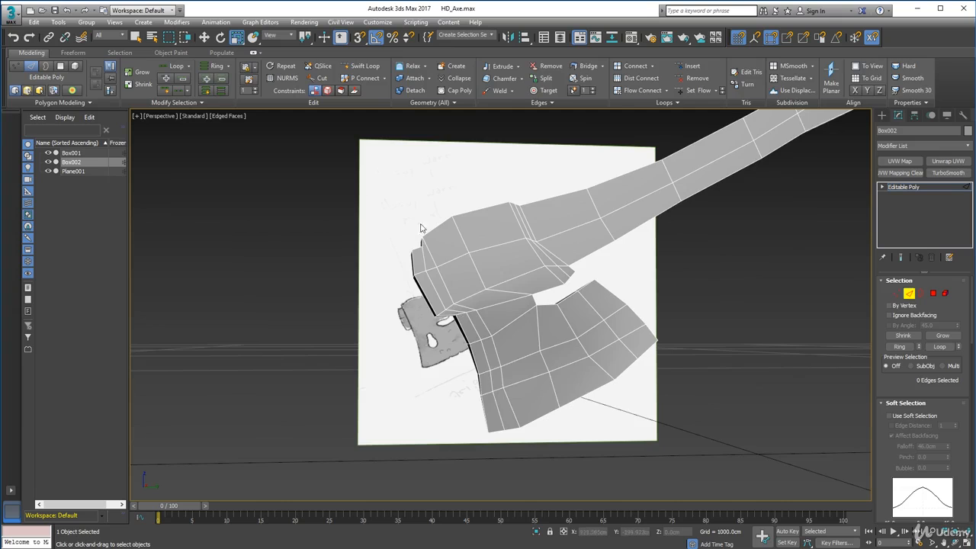
pyautogui.click(896, 294)
pyautogui.keyDown('alt'); pyautogui.moveTo(523, 291); pyautogui.dragTo(492, 295, button='middle'); pyautogui.keyUp('alt')
pyautogui.moveTo(459, 292); pyautogui.dragTo(481, 275)
pyautogui.press('w')
pyautogui.click(162, 118)
pyautogui.click(187, 232)
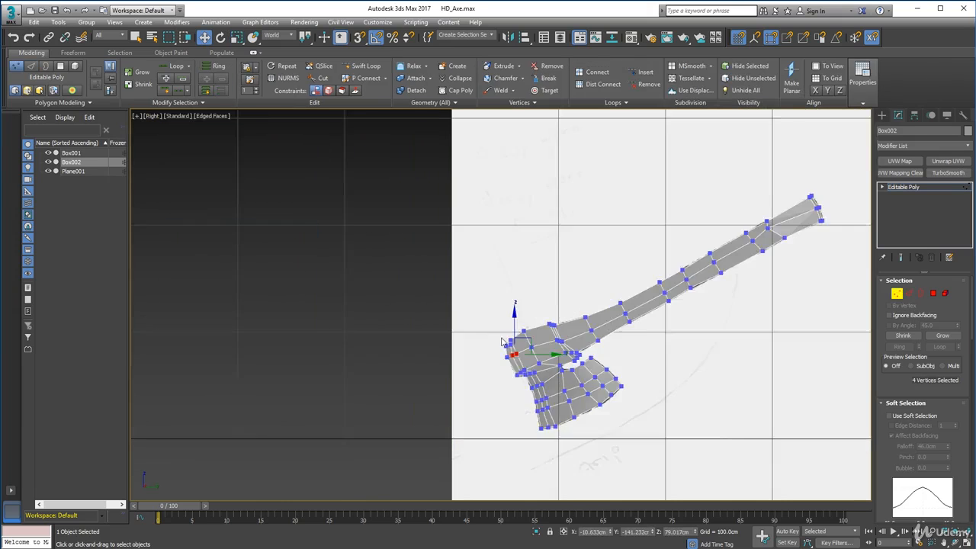
pyautogui.scroll(5, 502, 342)
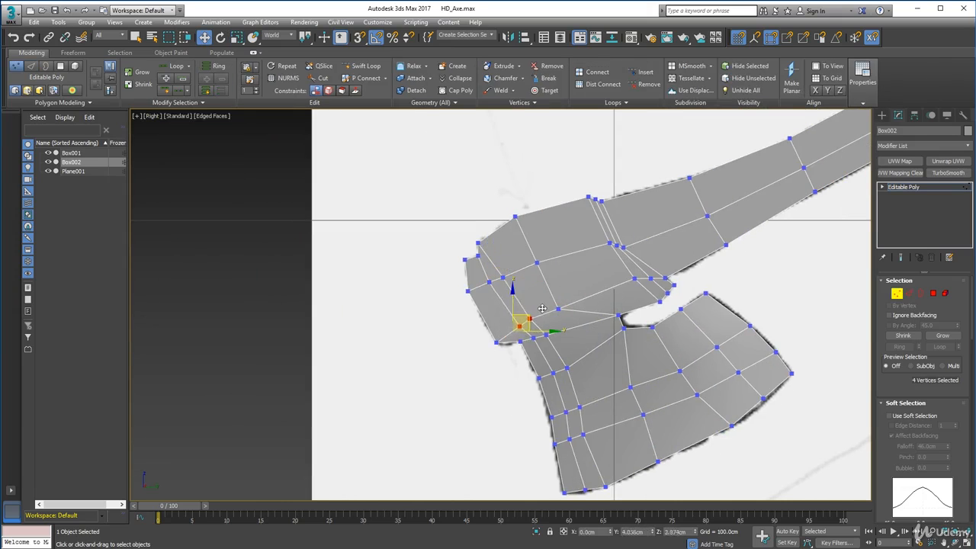
pyautogui.moveTo(542, 309); pyautogui.dragTo(538, 310)
pyautogui.moveTo(522, 360); pyautogui.dragTo(511, 336)
pyautogui.moveTo(534, 325); pyautogui.dragTo(530, 324)
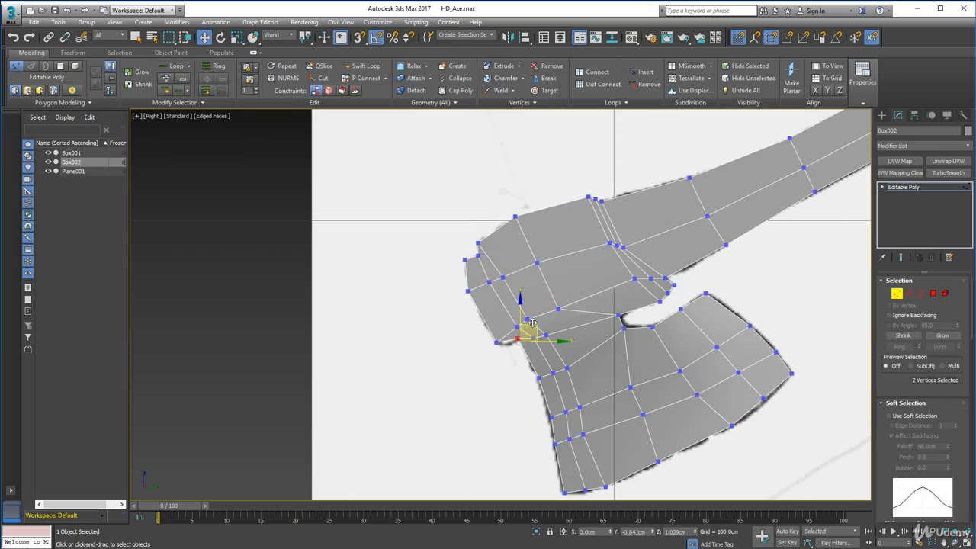
# Add an edge loop with Swift Loop along the back of the head, close to its stepped edge.
pyautogui.scroll(4, 532, 323)
pyautogui.press('2')
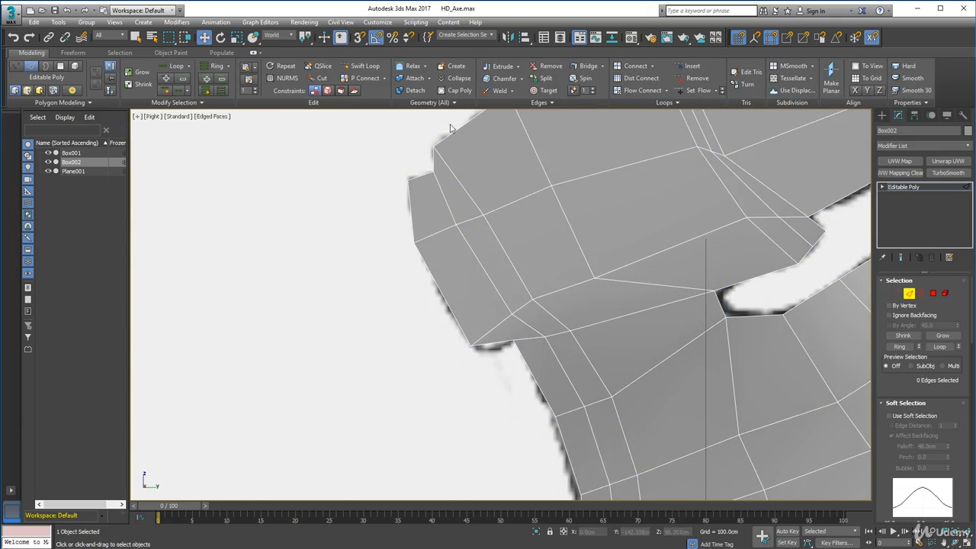
pyautogui.click(377, 67)
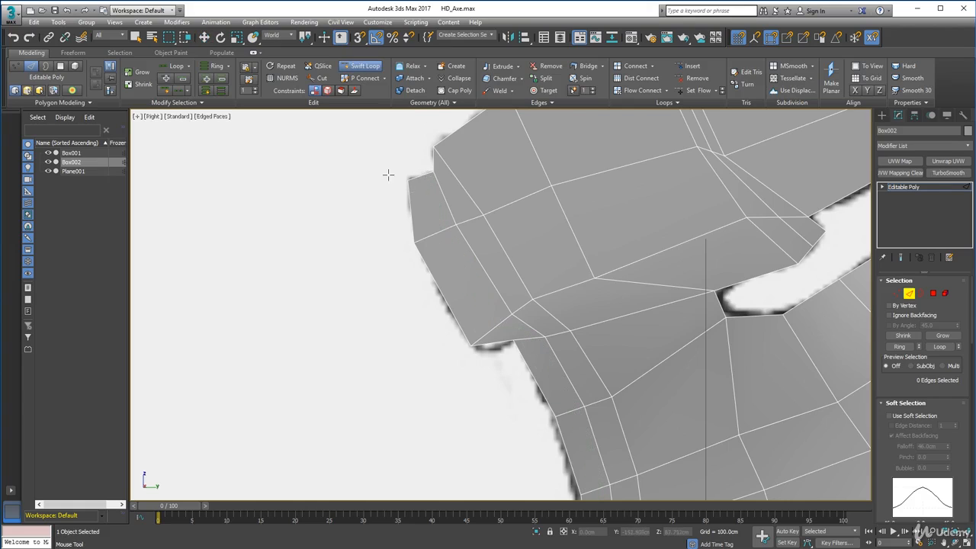
pyautogui.click(429, 177)
pyautogui.rightClick(388, 239)
pyautogui.scroll(-3, 389, 242)
pyautogui.keyDown('alt'); pyautogui.moveTo(389, 243); pyautogui.dragTo(510, 267, button='middle'); pyautogui.keyUp('alt')
pyautogui.scroll(-2, 442, 293)
pyautogui.press('1')
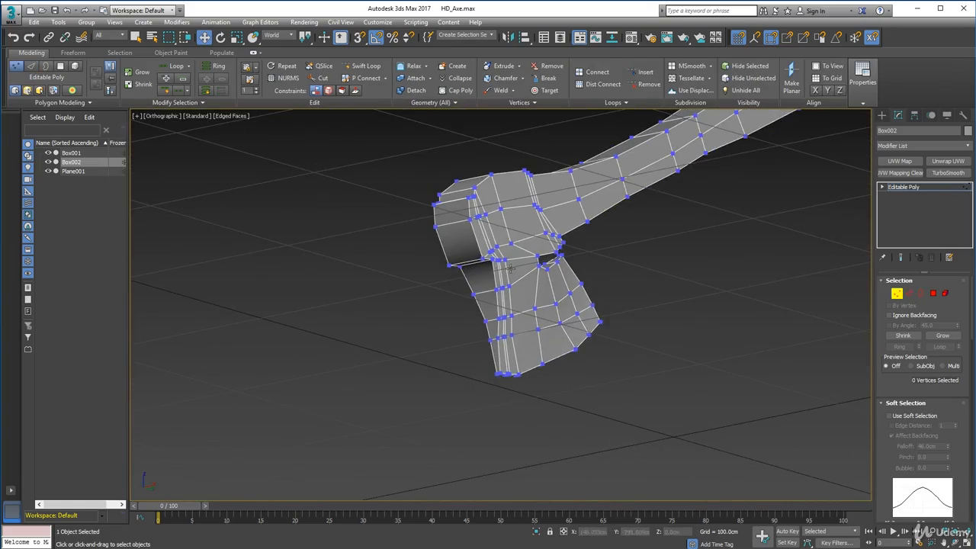
# Add a horizontal edge loop around the top of the blade just below the head, and select the loop's vertices.
pyautogui.click(908, 294)
pyautogui.click(493, 264)
pyautogui.rightClick(495, 275)
pyautogui.keyDown('alt'); pyautogui.moveTo(497, 305); pyautogui.dragTo(534, 324, button='middle'); pyautogui.keyUp('alt')
pyautogui.scroll(5, 543, 282)
pyautogui.keyDown('alt'); pyautogui.moveTo(542, 286); pyautogui.dragTo(565, 297, button='middle'); pyautogui.keyUp('alt')
pyautogui.press('1')
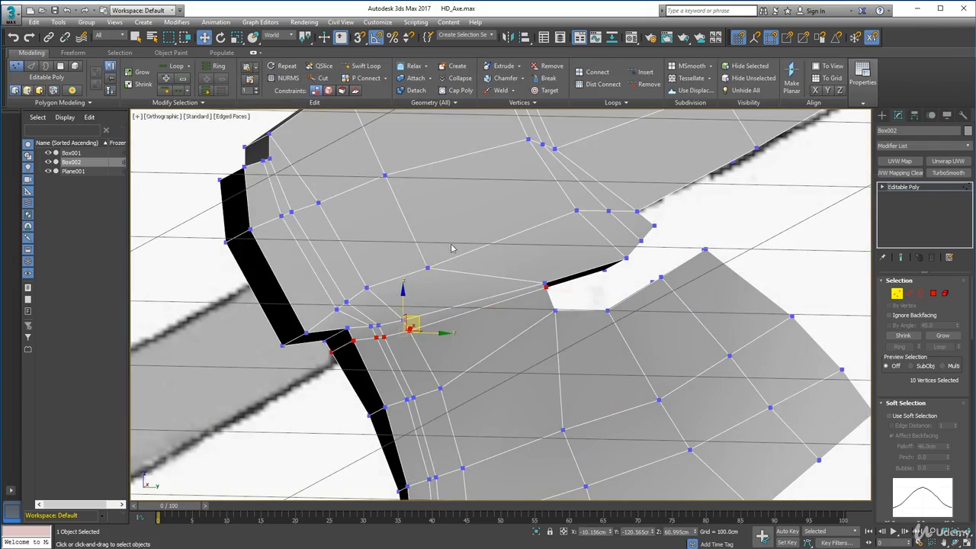
# In the Right view, move the vertex pair on the middle of the head's side up and toward the handle.
pyautogui.click(169, 117)
pyautogui.click(197, 232)
pyautogui.scroll(6, 530, 347)
pyautogui.moveTo(502, 261); pyautogui.dragTo(554, 243)
pyautogui.moveTo(566, 200); pyautogui.dragTo(557, 261, button='middle')
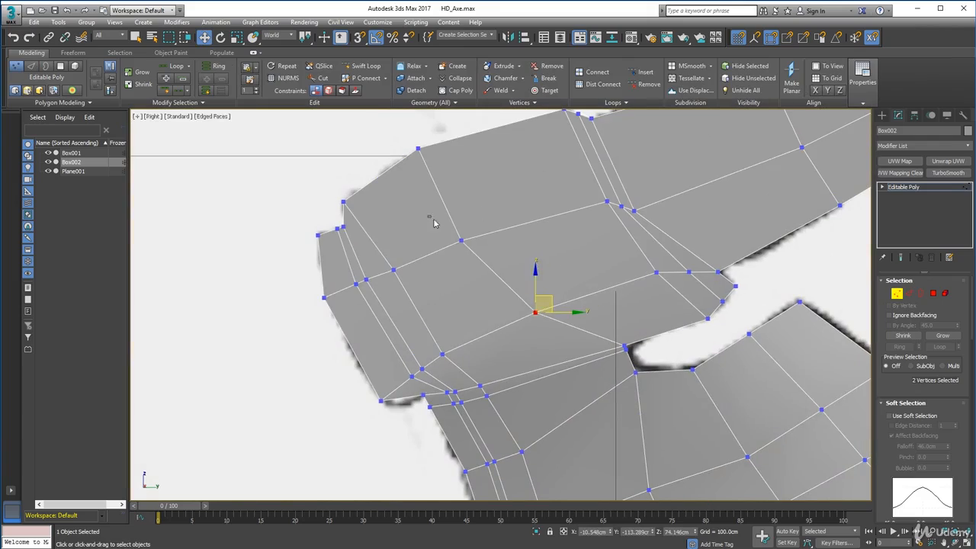
# Scale the vertex pairs on the middle of the head's side outward so the head becomes thicker.
pyautogui.keyDown('ctrl'); pyautogui.moveTo(525, 301); pyautogui.dragTo(544, 316); pyautogui.keyUp('ctrl')
pyautogui.keyDown('alt'); pyautogui.moveTo(545, 319); pyautogui.dragTo(599, 320, button='middle'); pyautogui.keyUp('alt')
pyautogui.click(237, 37)
pyautogui.moveTo(493, 274); pyautogui.dragTo(519, 276)
pyautogui.keyDown('alt'); pyautogui.moveTo(522, 287); pyautogui.dragTo(603, 288, button='middle'); pyautogui.keyUp('alt')
pyautogui.click(428, 236)
pyautogui.keyDown('alt'); pyautogui.moveTo(424, 272); pyautogui.dragTo(560, 282, button='middle'); pyautogui.keyUp('alt')
# Move the middle vertices of the collar loops, where the head meets the handle, closer together and line them up in the Right view.
pyautogui.keyDown('ctrl'); pyautogui.click(354, 245); pyautogui.keyUp('ctrl')
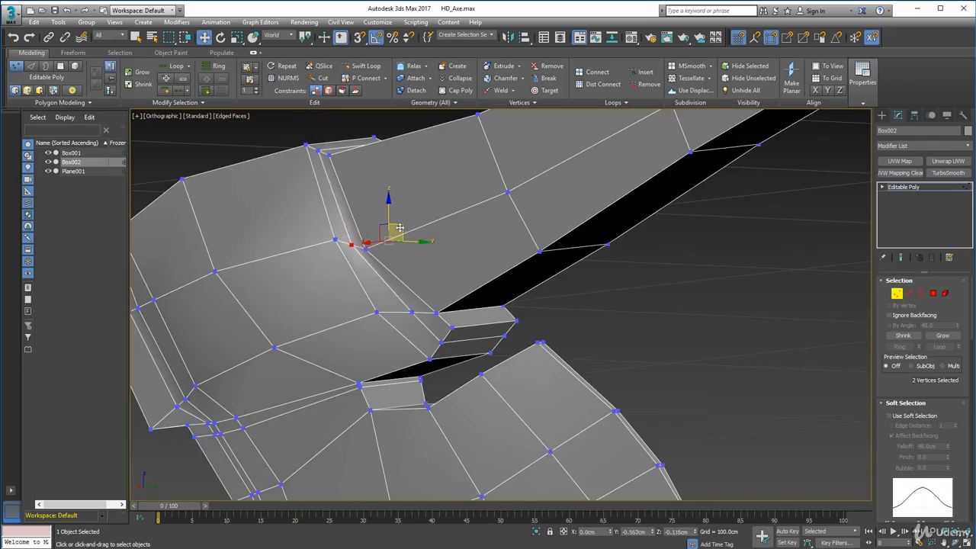
pyautogui.moveTo(402, 231)
pyautogui.keyDown('alt'); pyautogui.mouseDown(button='middle')
pyautogui.moveTo(403, 370)
pyautogui.moveTo(496, 348)
pyautogui.moveTo(519, 356)
pyautogui.moveTo(398, 216)
pyautogui.mouseUp(button='middle'); pyautogui.keyUp('alt')
pyautogui.keyDown('alt'); pyautogui.moveTo(427, 261); pyautogui.dragTo(404, 260, button='middle'); pyautogui.keyUp('alt')
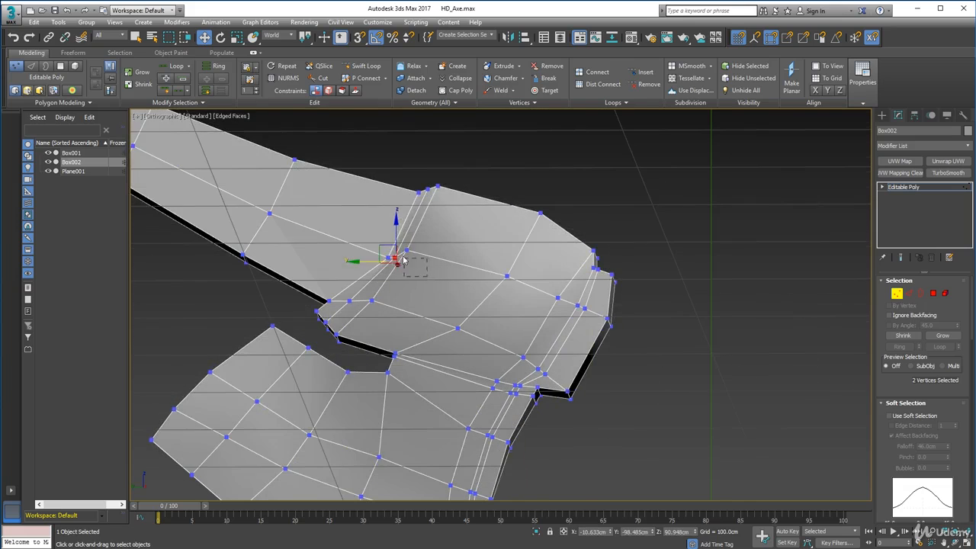
pyautogui.click(146, 118)
pyautogui.click(183, 233)
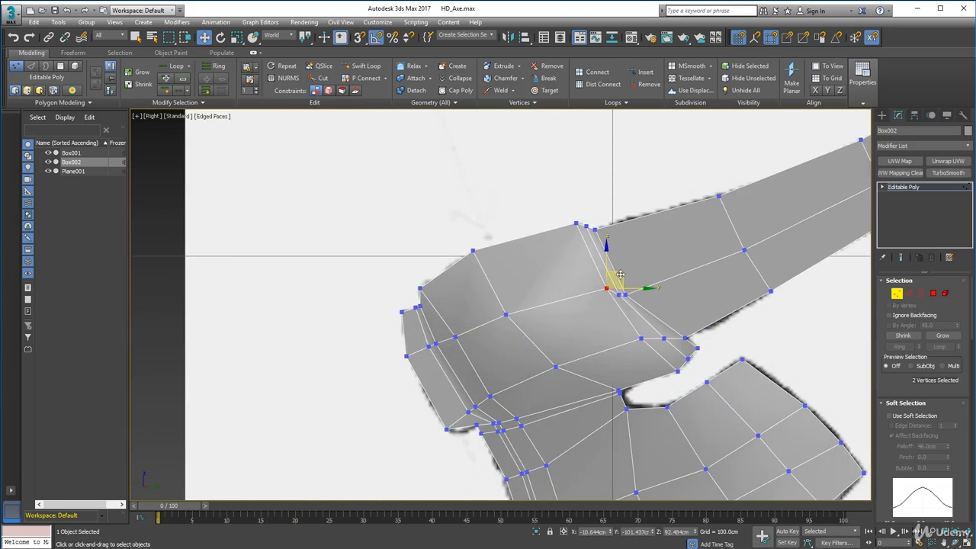
pyautogui.scroll(3, 626, 283)
pyautogui.moveTo(629, 281); pyautogui.dragTo(497, 213, button='middle')
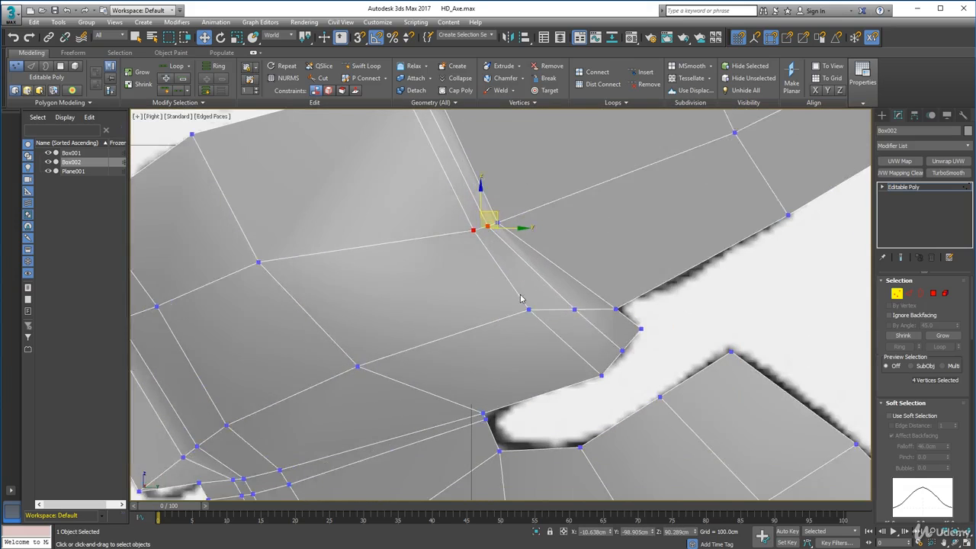
# Move the lower vertex pairs beside the collar and on the middle of the head's side slightly down toward the blade.
pyautogui.scroll(-3, 521, 292)
pyautogui.moveTo(514, 292); pyautogui.dragTo(555, 305)
pyautogui.moveTo(501, 298); pyautogui.dragTo(548, 328)
pyautogui.moveTo(539, 304); pyautogui.dragTo(542, 311)
pyautogui.moveTo(370, 328); pyautogui.dragTo(423, 358)
pyautogui.moveTo(421, 329); pyautogui.dragTo(427, 340)
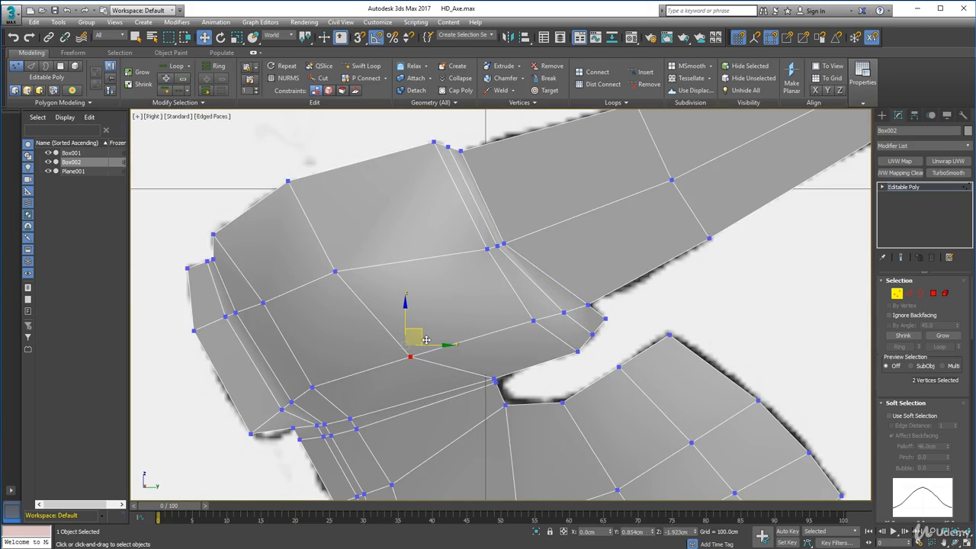
# Shift the middle vertices of the three collar loops together with the first handle segment's middle vertices slightly up.
pyautogui.moveTo(705, 200); pyautogui.dragTo(601, 295, button='middle')
pyautogui.moveTo(450, 312); pyautogui.dragTo(447, 302)
pyautogui.scroll(-3, 461, 236)
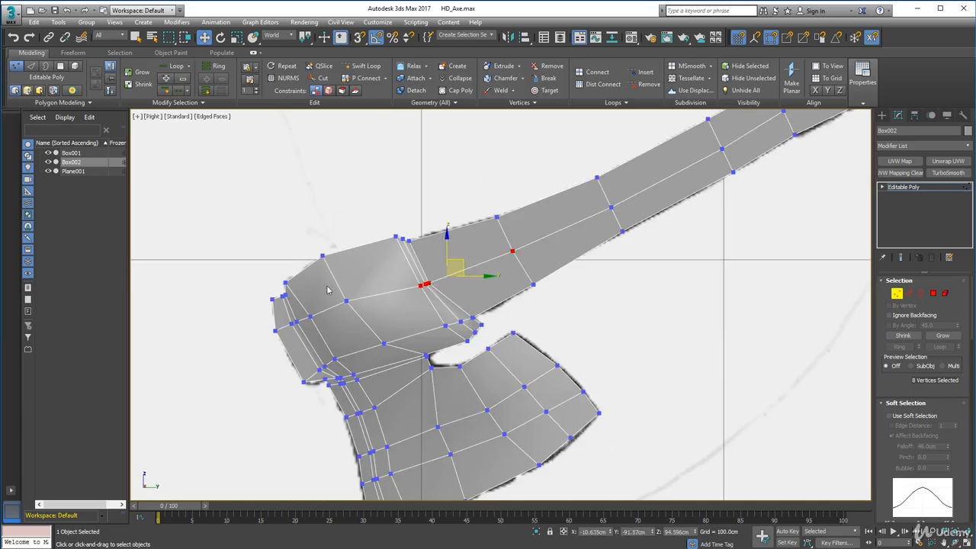
# Leave vertex editing and apply MSmooth to the whole axe mesh.
pyautogui.keyDown('alt'); pyautogui.moveTo(363, 289); pyautogui.dragTo(721, 353, button='middle'); pyautogui.keyUp('alt')
pyautogui.press('1')
pyautogui.scroll(3, 435, 323)
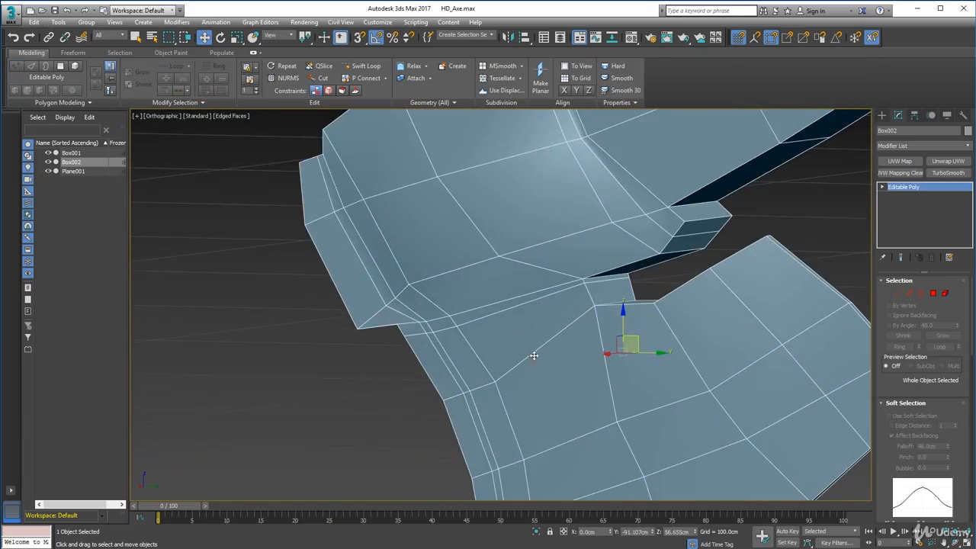
pyautogui.scroll(-3, 612, 209)
pyautogui.click(503, 65)
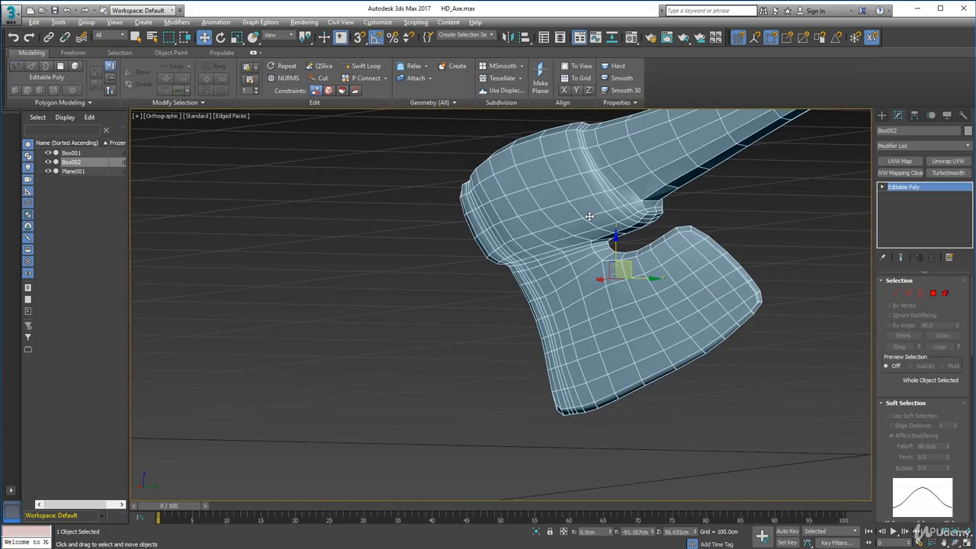
# Examine the smoothed axe from both sides, checking the head, the collar, the blade and the notch between them.
pyautogui.keyDown('alt'); pyautogui.moveTo(589, 216); pyautogui.dragTo(393, 423, button='middle'); pyautogui.keyUp('alt')
pyautogui.scroll(2, 518, 332)
pyautogui.keyDown('alt'); pyautogui.moveTo(530, 322); pyautogui.dragTo(506, 305, button='middle'); pyautogui.keyUp('alt')
pyautogui.scroll(3, 615, 330)
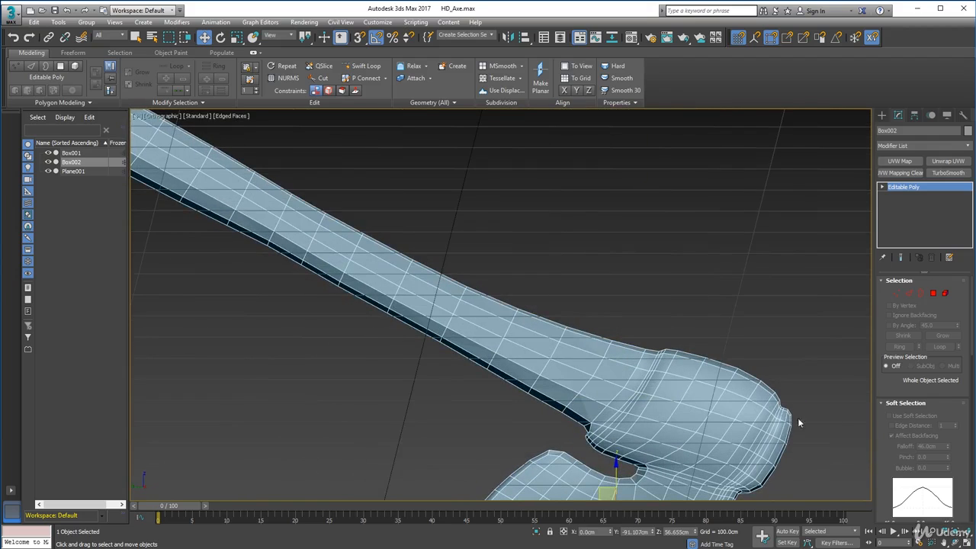
pyautogui.moveTo(731, 454); pyautogui.dragTo(645, 285, button='middle')
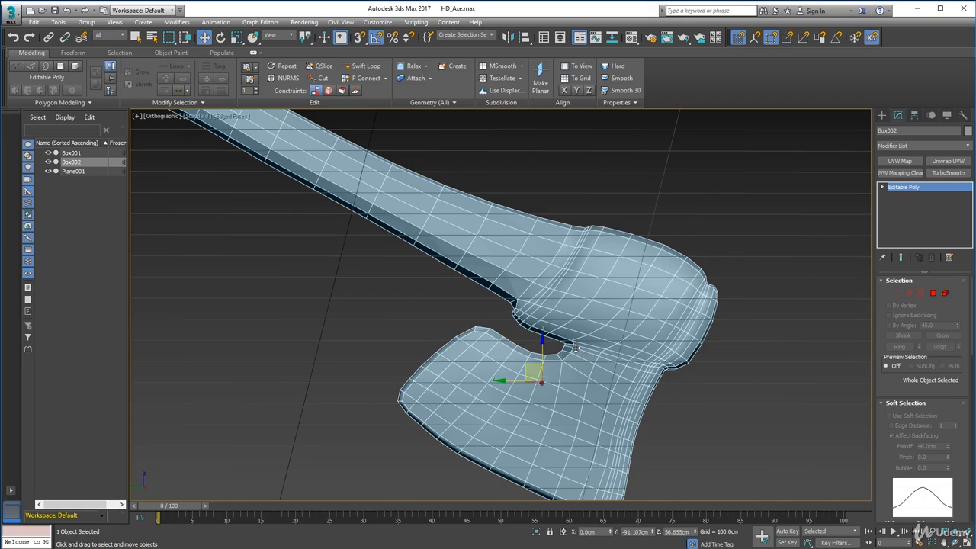
pyautogui.moveTo(629, 399); pyautogui.dragTo(566, 427, button='middle')
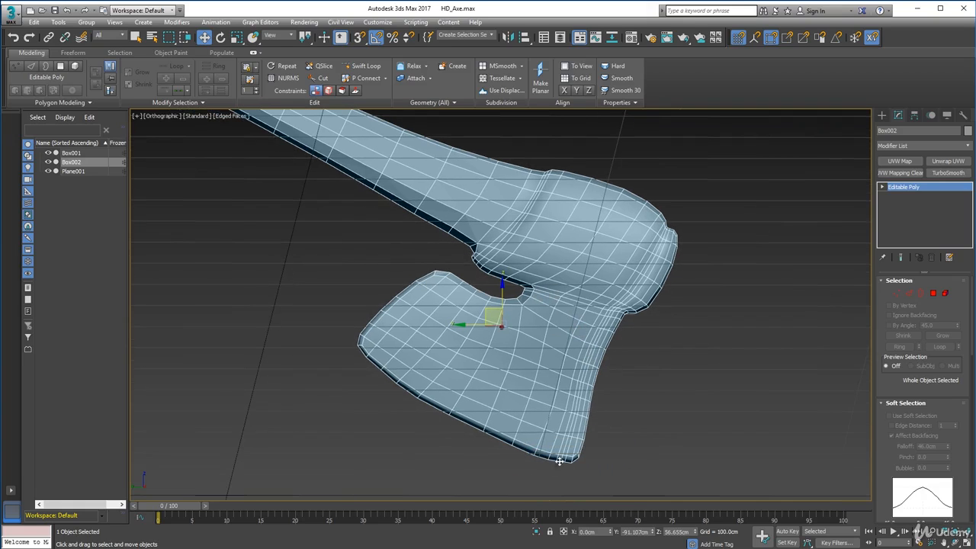
pyautogui.keyDown('alt'); pyautogui.moveTo(567, 276); pyautogui.dragTo(496, 381, button='middle'); pyautogui.keyUp('alt')
pyautogui.scroll(3, 484, 290)
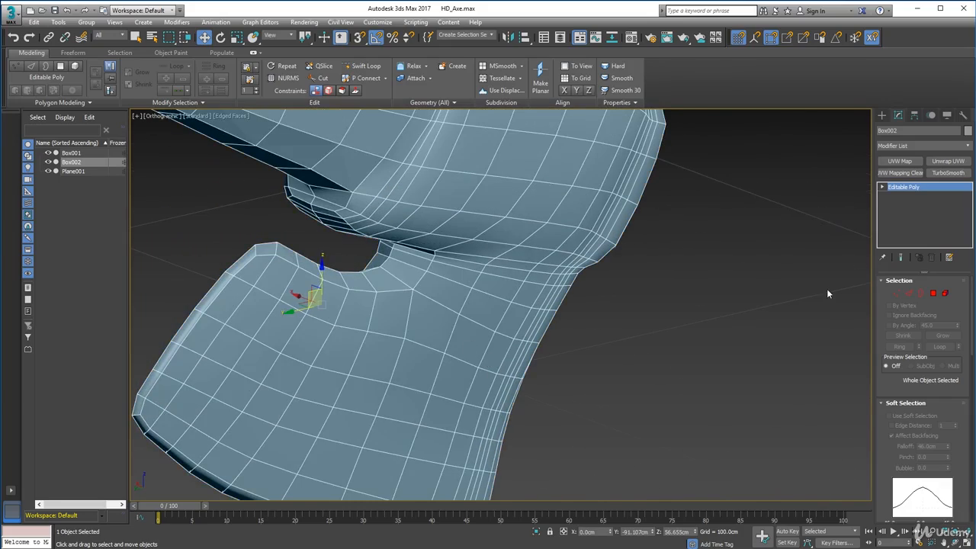
# Select a polygon on the smoothed blade, inspect the tapered end of the handle, and undo the smoothing.
pyautogui.click(933, 293)
pyautogui.click(385, 313)
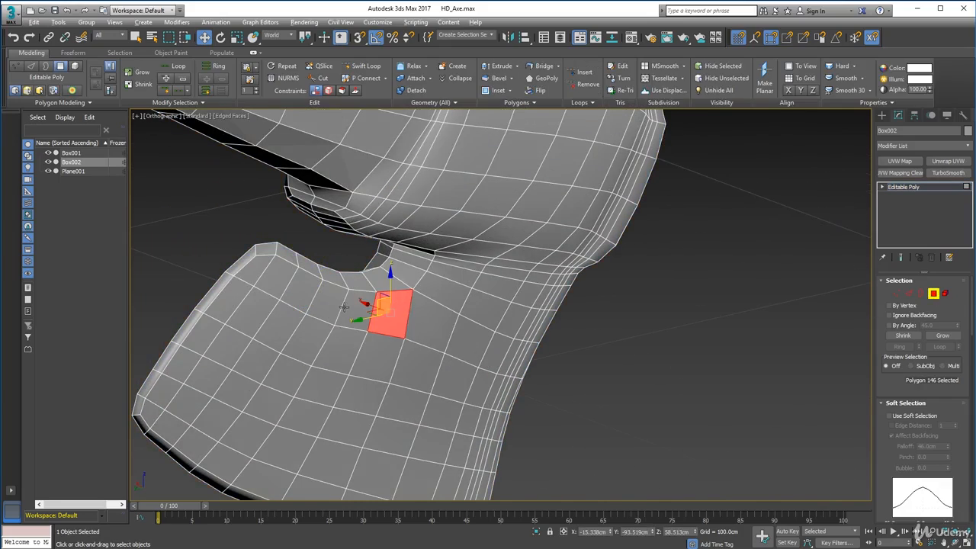
pyautogui.moveTo(371, 306)
pyautogui.keyDown('alt'); pyautogui.mouseDown(button='middle')
pyautogui.moveTo(458, 320)
pyautogui.moveTo(508, 272)
pyautogui.moveTo(499, 287)
pyautogui.mouseUp(button='middle'); pyautogui.keyUp('alt')
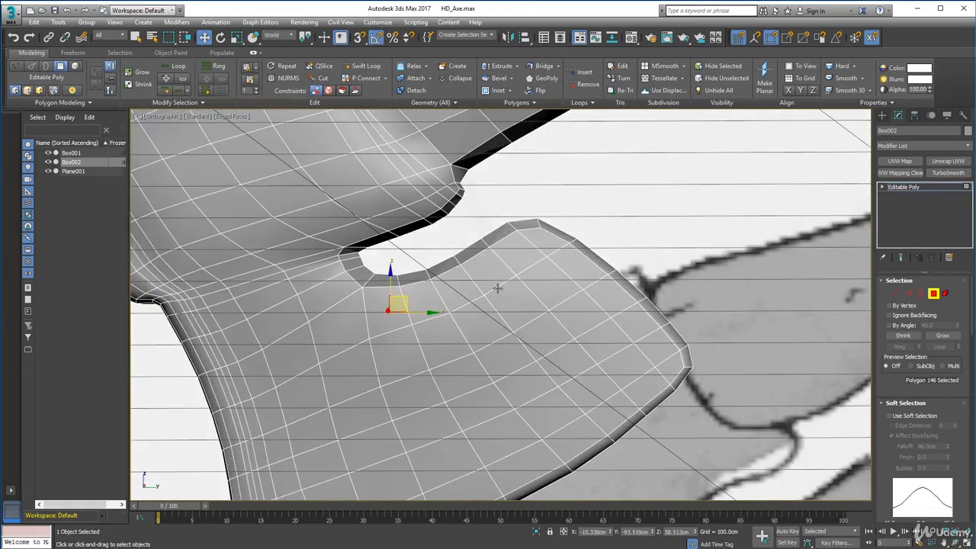
pyautogui.scroll(-3, 509, 241)
pyautogui.scroll(-3, 509, 241)
pyautogui.moveTo(509, 241)
pyautogui.keyDown('alt'); pyautogui.mouseDown(button='middle')
pyautogui.moveTo(642, 233)
pyautogui.moveTo(618, 247)
pyautogui.moveTo(605, 285)
pyautogui.moveTo(599, 429)
pyautogui.moveTo(478, 265)
pyautogui.mouseUp(button='middle'); pyautogui.keyUp('alt')
pyautogui.scroll(3, 477, 261)
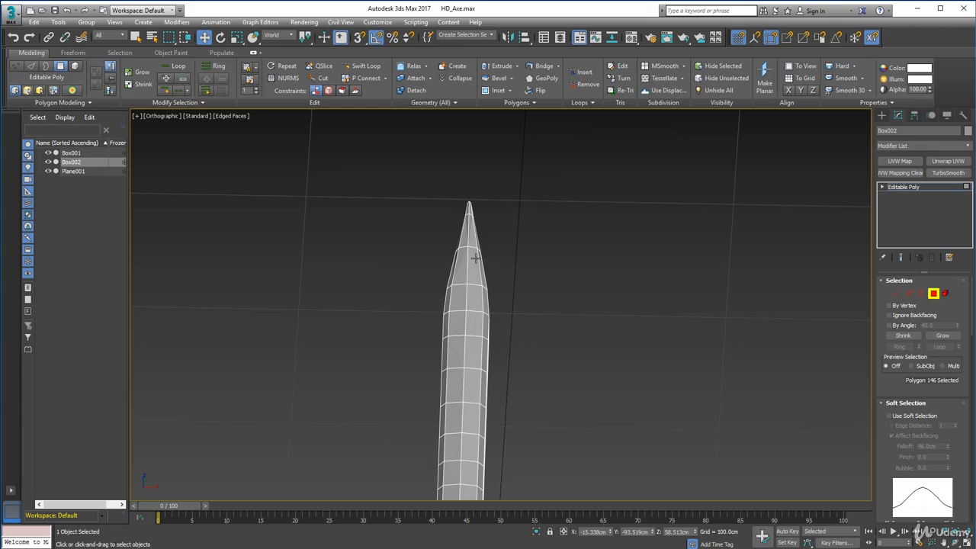
pyautogui.hotkey('ctrl', 'z')
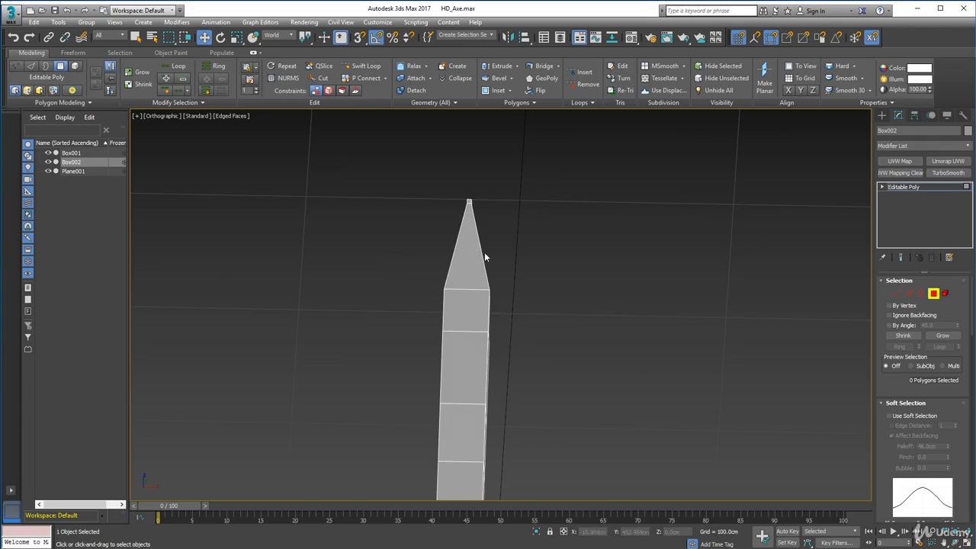
# Select the vertices at the tapered end of the handle and scale them outward along X to thicken the tip.
pyautogui.keyDown('alt'); pyautogui.moveTo(528, 301); pyautogui.dragTo(655, 335, button='middle'); pyautogui.keyUp('alt')
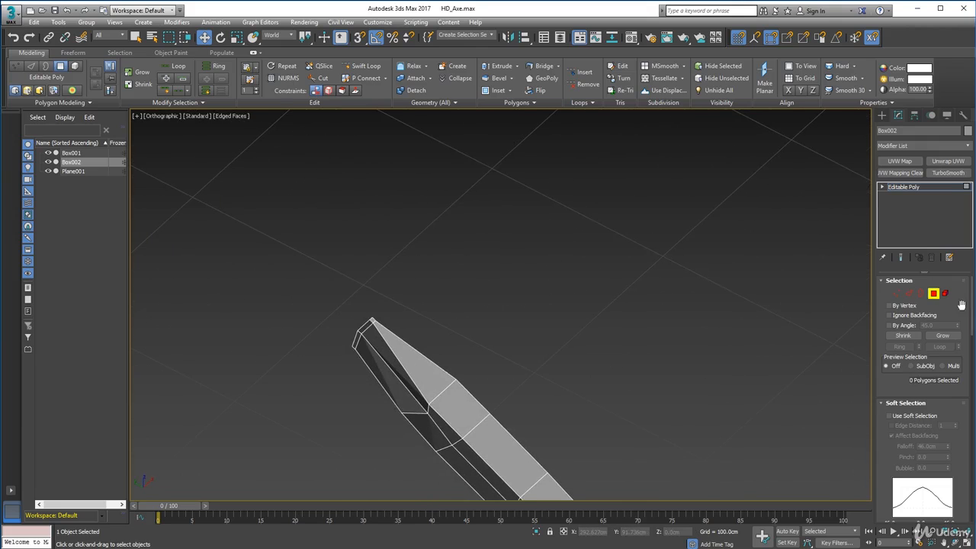
pyautogui.click(896, 295)
pyautogui.keyDown('alt'); pyautogui.moveTo(397, 371); pyautogui.dragTo(420, 345, button='middle'); pyautogui.keyUp('alt')
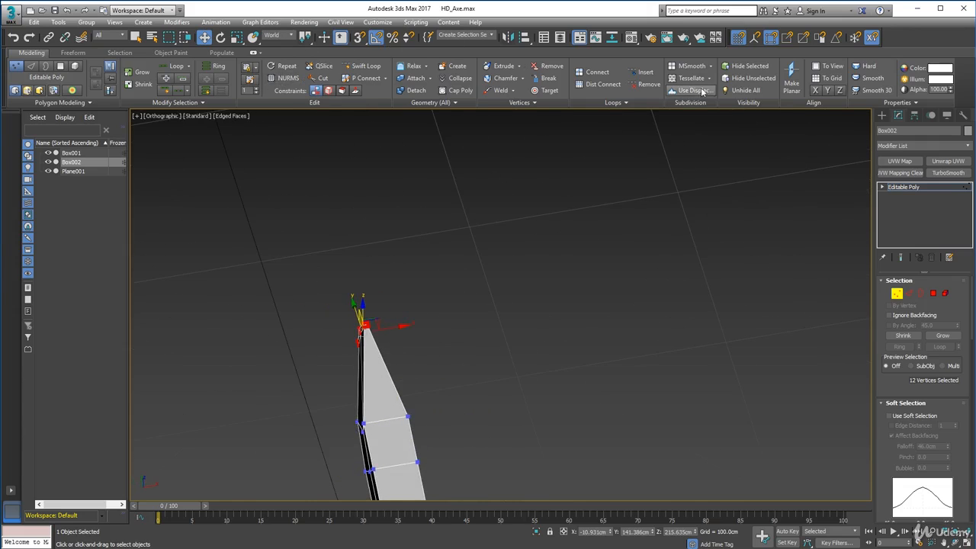
pyautogui.click(236, 37)
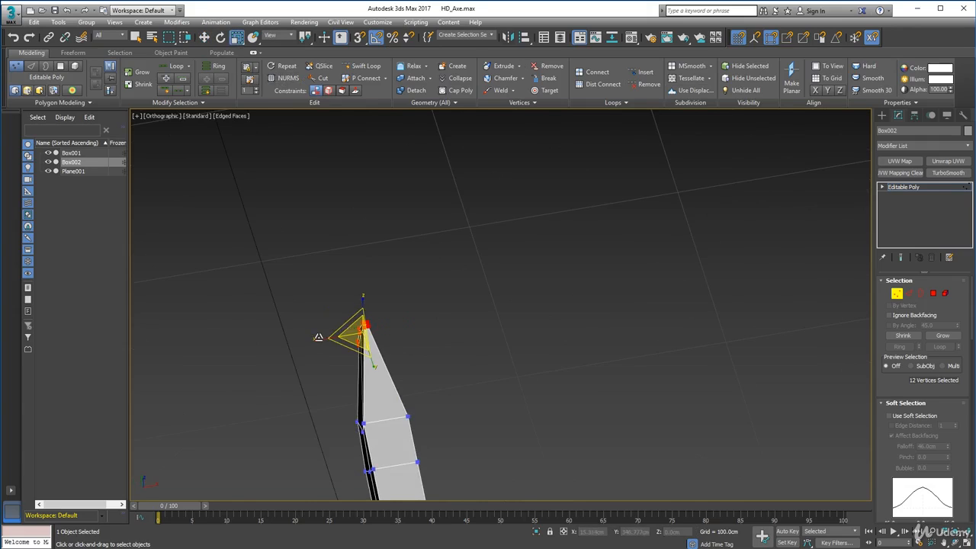
pyautogui.moveTo(313, 339); pyautogui.dragTo(72, 355)
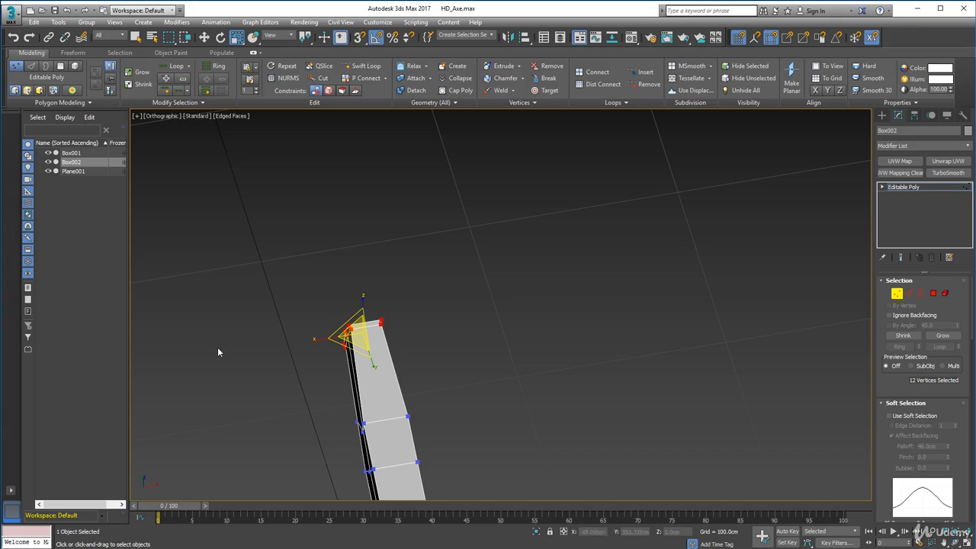
pyautogui.moveTo(313, 339); pyautogui.dragTo(313, 342)
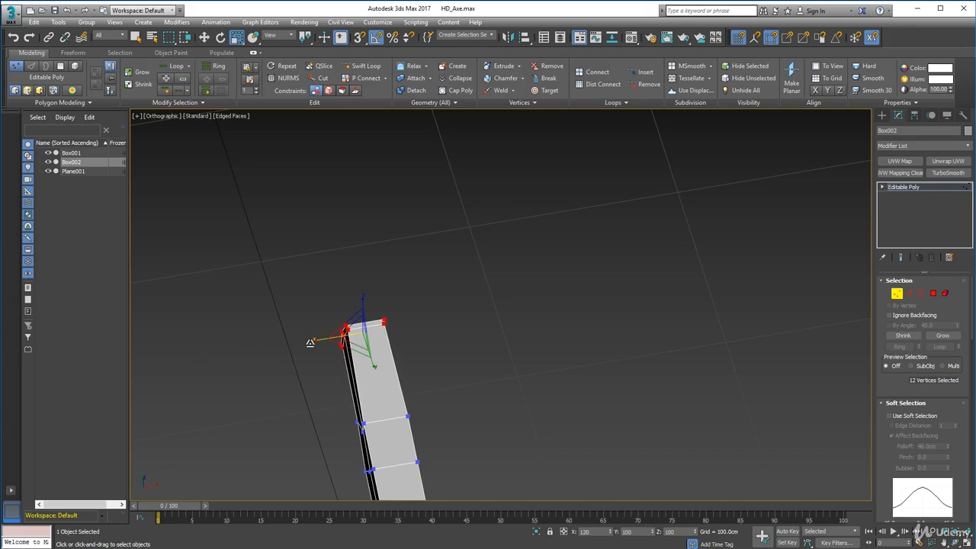
# Move the middle vertex pair nearest the handle's end into line with the handle's centre edge.
pyautogui.keyDown('alt'); pyautogui.moveTo(417, 457); pyautogui.dragTo(486, 421, button='middle'); pyautogui.keyUp('alt')
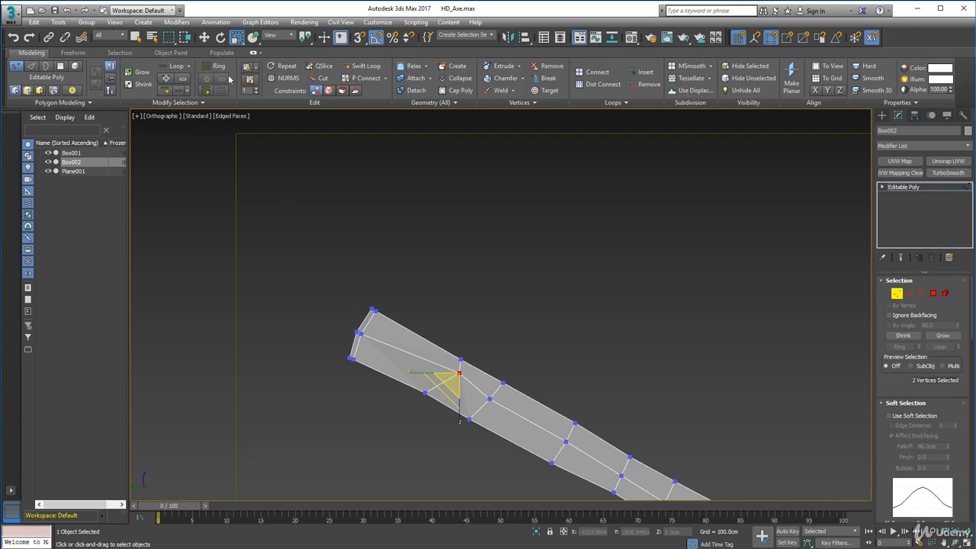
pyautogui.click(209, 40)
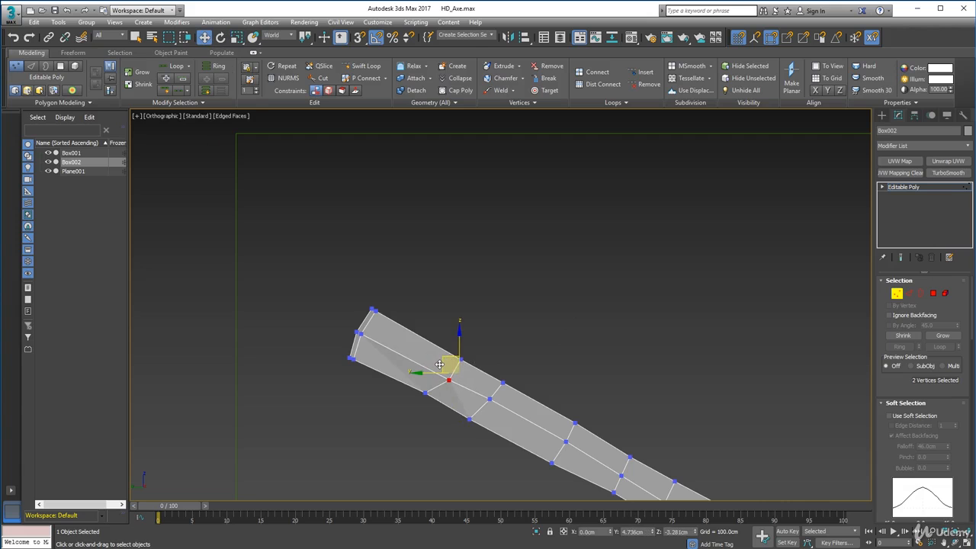
pyautogui.moveTo(440, 363); pyautogui.dragTo(440, 367)
# Apply MSmooth to the whole axe again and inspect the smoothed handle, head and blade.
pyautogui.keyDown('alt'); pyautogui.moveTo(397, 395); pyautogui.dragTo(583, 402, button='middle'); pyautogui.keyUp('alt')
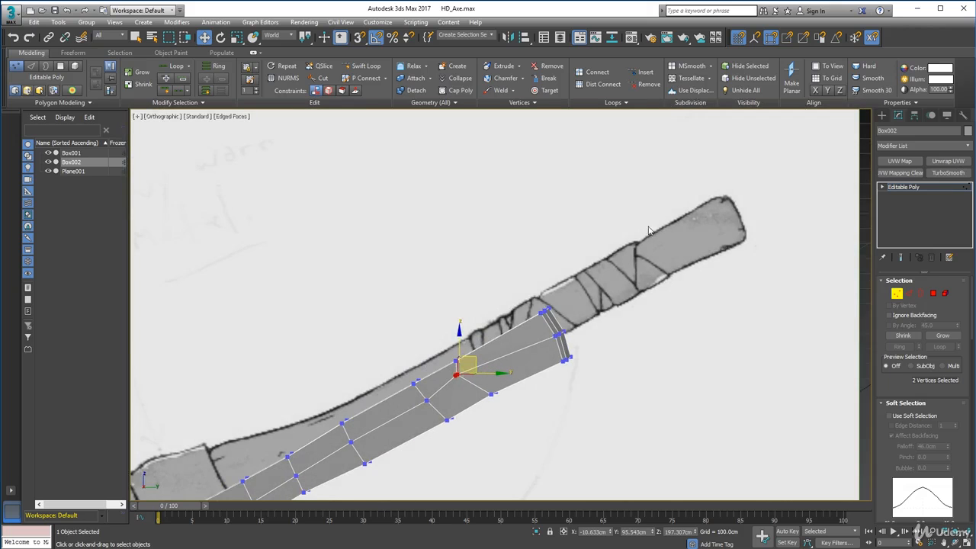
pyautogui.scroll(-4, 414, 415)
pyautogui.moveTo(469, 361); pyautogui.dragTo(519, 304, button='middle')
pyautogui.click(895, 293)
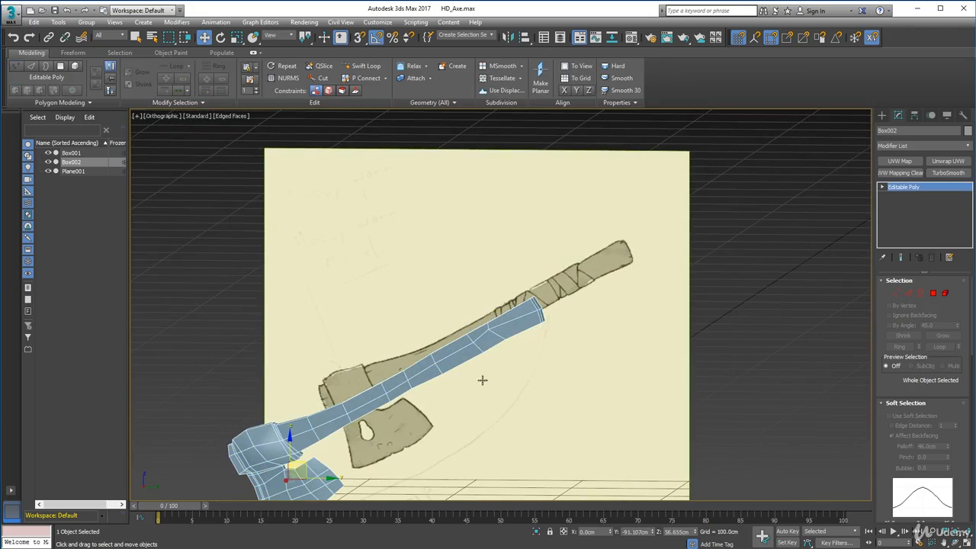
pyautogui.click(501, 69)
pyautogui.keyDown('alt'); pyautogui.moveTo(508, 339); pyautogui.dragTo(441, 295, button='middle'); pyautogui.keyUp('alt')
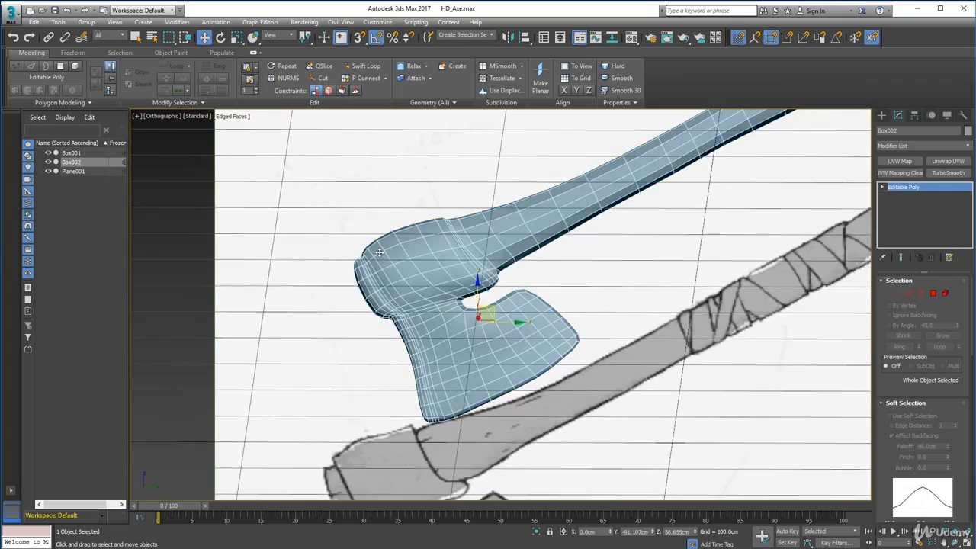
pyautogui.keyDown('alt'); pyautogui.moveTo(415, 335); pyautogui.dragTo(625, 324, button='middle'); pyautogui.keyUp('alt')
# In the Perspective view, select the vertices around the top of the blade just below the head.
pyautogui.click(896, 293)
pyautogui.keyDown('alt'); pyautogui.moveTo(199, 311); pyautogui.dragTo(237, 315, button='middle'); pyautogui.keyUp('alt')
pyautogui.click(673, 361)
pyautogui.moveTo(670, 357); pyautogui.dragTo(650, 346)
pyautogui.press('p')
pyautogui.scroll(2, 725, 403)
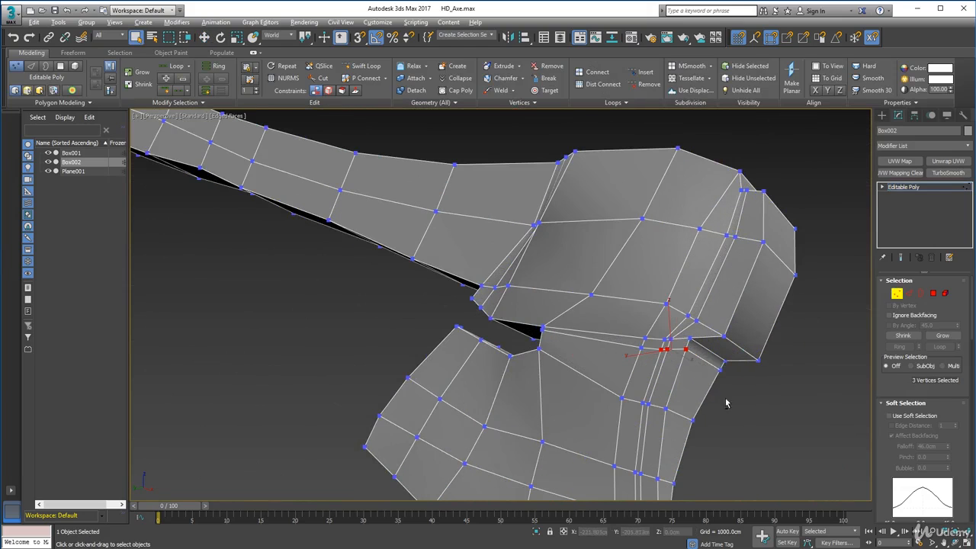
pyautogui.keyDown('ctrl'); pyautogui.click(540, 328); pyautogui.keyUp('ctrl')
pyautogui.keyDown('alt'); pyautogui.moveTo(540, 329); pyautogui.dragTo(596, 364, button='middle'); pyautogui.keyUp('alt')
pyautogui.keyDown('ctrl'); pyautogui.click(814, 296); pyautogui.keyUp('ctrl')
pyautogui.keyDown('alt'); pyautogui.moveTo(814, 305); pyautogui.dragTo(728, 335, button='middle'); pyautogui.keyUp('alt')
pyautogui.scroll(-5, 747, 338)
pyautogui.scroll(5, 531, 342)
# Extend the selection to the blade's top two vertex rows and scale them narrower along X below the head.
pyautogui.keyDown('alt'); pyautogui.click(452, 334); pyautogui.keyUp('alt')
pyautogui.keyDown('alt'); pyautogui.moveTo(610, 350); pyautogui.dragTo(422, 389, button='middle'); pyautogui.keyUp('alt')
pyautogui.keyDown('ctrl'); pyautogui.moveTo(557, 337); pyautogui.dragTo(568, 349); pyautogui.keyUp('ctrl')
pyautogui.keyDown('alt'); pyautogui.moveTo(571, 350); pyautogui.dragTo(621, 362, button='middle'); pyautogui.keyUp('alt')
pyautogui.press('r')
pyautogui.moveTo(429, 363); pyautogui.dragTo(440, 363)
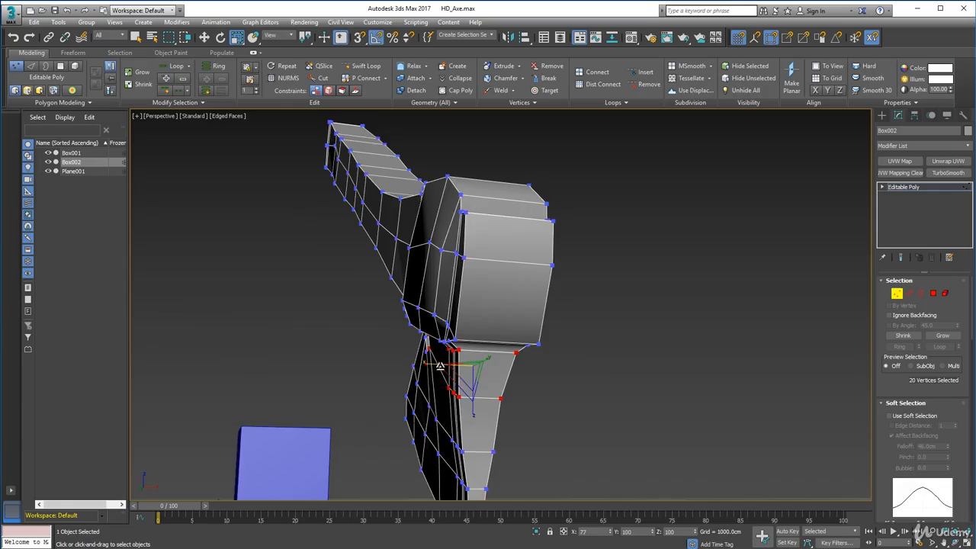
pyautogui.keyDown('alt'); pyautogui.moveTo(440, 363); pyautogui.dragTo(468, 392, button='middle'); pyautogui.keyUp('alt')
pyautogui.scroll(-2, 468, 391)
pyautogui.moveTo(409, 361); pyautogui.dragTo(403, 362)
pyautogui.keyDown('alt'); pyautogui.moveTo(450, 372); pyautogui.dragTo(579, 381, button='middle'); pyautogui.keyUp('alt')
pyautogui.scroll(4, 444, 329)
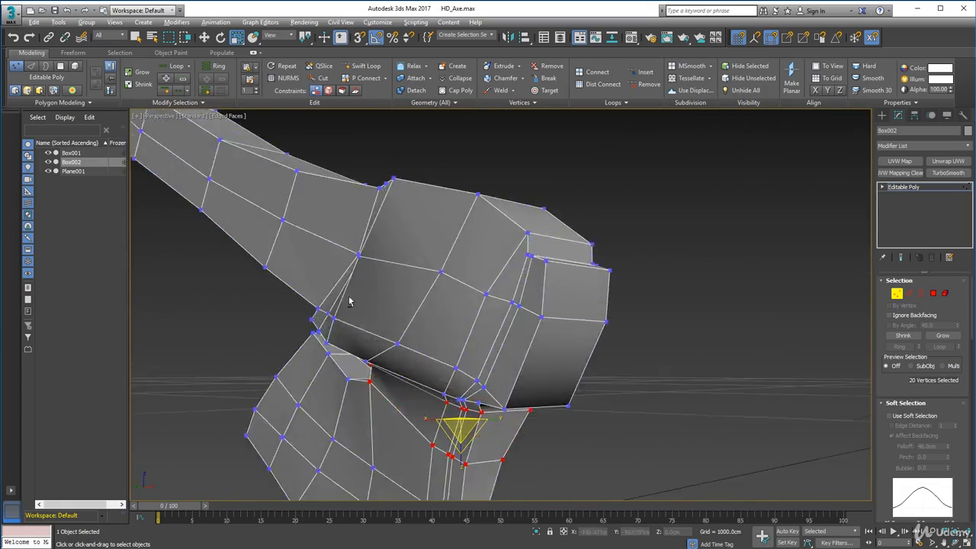
# Adjust the position of the vertex pair at the collar's lower corner, where it meets the underside of the handle.
pyautogui.keyDown('alt'); pyautogui.moveTo(351, 301); pyautogui.dragTo(421, 368, button='middle'); pyautogui.keyUp('alt')
pyautogui.moveTo(474, 302); pyautogui.dragTo(458, 319)
pyautogui.press('w')
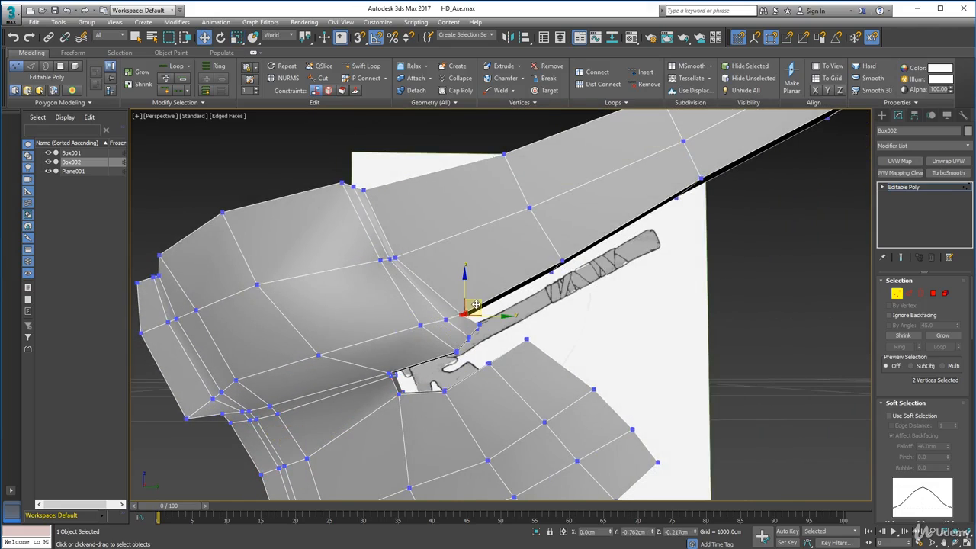
# Add a Swift Loop edge loop along the lower side of the head, running from the collar's lower tip to the back.
pyautogui.press('2')
pyautogui.click(364, 66)
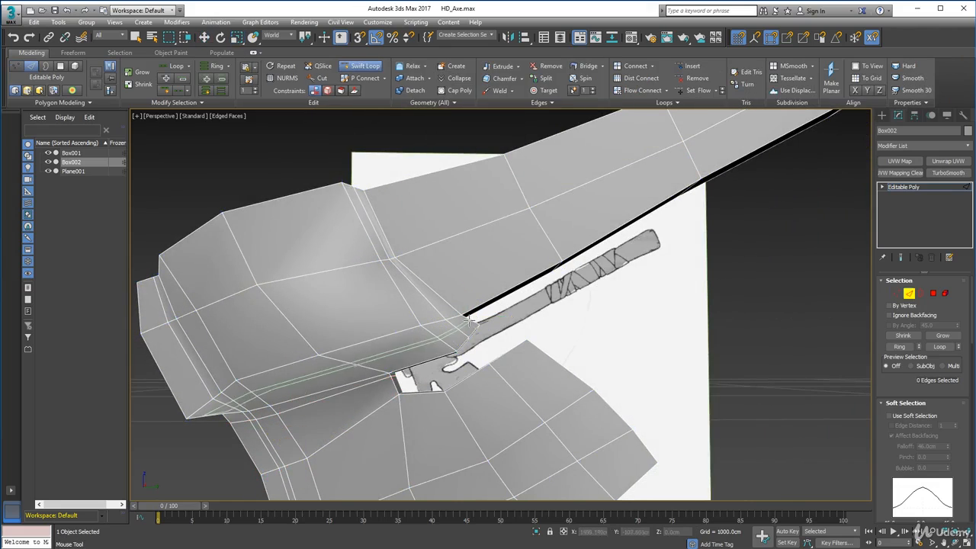
pyautogui.keyDown('alt'); pyautogui.moveTo(376, 416); pyautogui.dragTo(592, 338, button='middle'); pyautogui.keyUp('alt')
pyautogui.press('1')
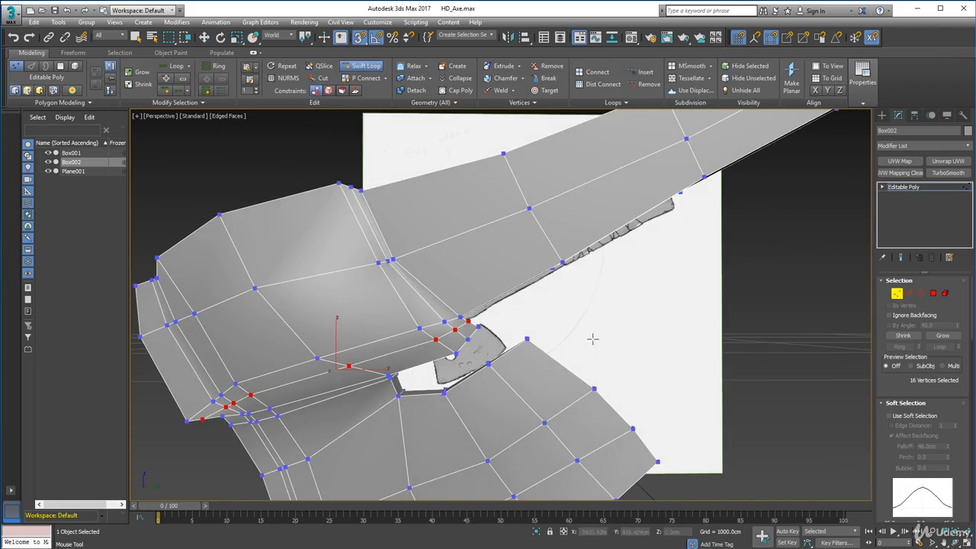
pyautogui.click(361, 63)
# Turn off snapping and move the new loop's end vertex pair at the collar's lower tip slightly outward.
pyautogui.click(486, 311)
pyautogui.press('s')
pyautogui.moveTo(483, 307); pyautogui.dragTo(464, 324)
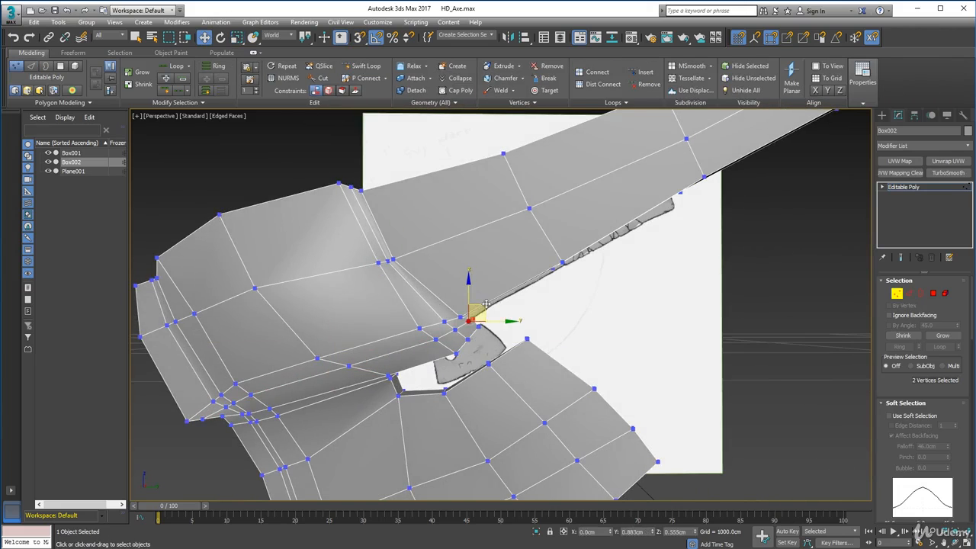
pyautogui.keyDown('alt'); pyautogui.moveTo(487, 317); pyautogui.dragTo(277, 324, button='middle'); pyautogui.keyUp('alt')
# Reposition the vertex pairs along the collar's lower tip to round its outline above the notch.
pyautogui.keyDown('ctrl'); pyautogui.moveTo(488, 343); pyautogui.dragTo(461, 317); pyautogui.keyUp('ctrl')
pyautogui.click(468, 355)
pyautogui.keyDown('alt'); pyautogui.moveTo(468, 355); pyautogui.dragTo(458, 358, button='middle'); pyautogui.keyUp('alt')
pyautogui.moveTo(479, 363); pyautogui.dragTo(484, 343)
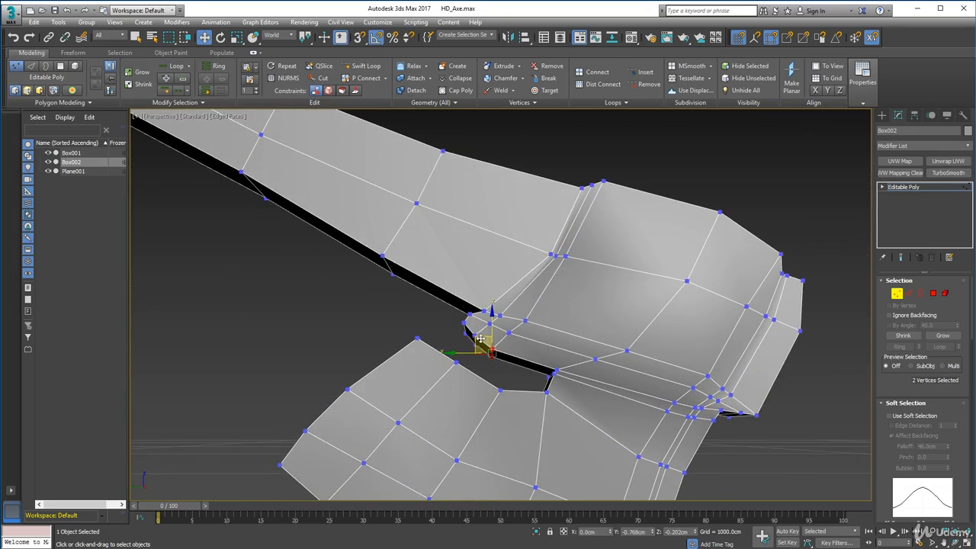
pyautogui.keyDown('alt'); pyautogui.moveTo(488, 344); pyautogui.dragTo(518, 343, button='middle'); pyautogui.keyUp('alt')
pyautogui.moveTo(524, 343); pyautogui.dragTo(504, 332)
pyautogui.moveTo(489, 331); pyautogui.dragTo(492, 333)
# Reposition the vertex pair at the inner corner of the notch between the collar and the blade, and leave vertex editing.
pyautogui.moveTo(594, 401)
pyautogui.keyDown('alt'); pyautogui.mouseDown(button='middle')
pyautogui.moveTo(602, 405)
pyautogui.moveTo(595, 393)
pyautogui.mouseUp(button='middle'); pyautogui.keyUp('alt')
pyautogui.moveTo(568, 384); pyautogui.dragTo(544, 370)
pyautogui.scroll(2, 553, 395)
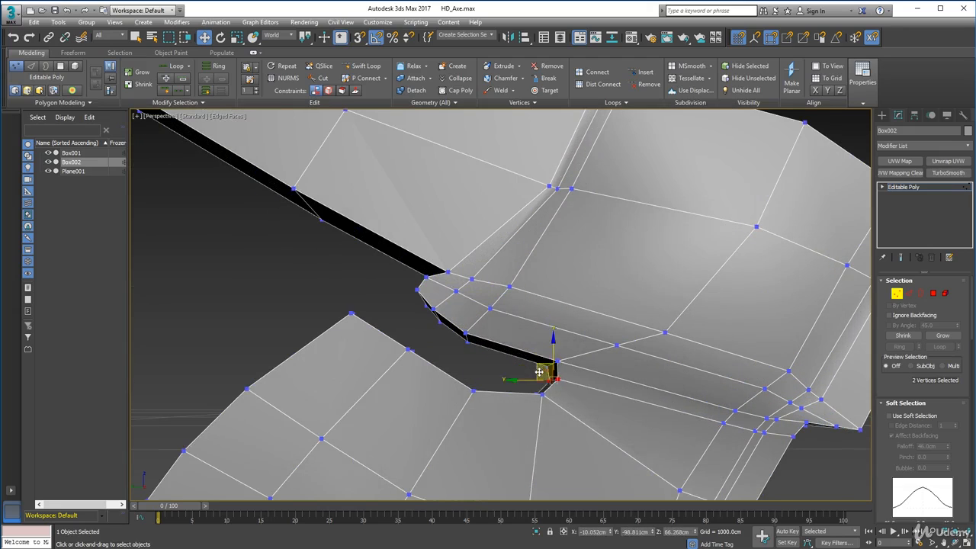
pyautogui.scroll(-4, 544, 372)
pyautogui.keyDown('alt'); pyautogui.moveTo(546, 373); pyautogui.dragTo(704, 396, button='middle'); pyautogui.keyUp('alt')
pyautogui.press('1')
pyautogui.scroll(-4, 704, 396)
pyautogui.keyDown('alt'); pyautogui.moveTo(595, 157); pyautogui.dragTo(240, 203, button='middle'); pyautogui.keyUp('alt')
pyautogui.scroll(-3, 806, 336)
pyautogui.press('1')
pyautogui.keyDown('alt'); pyautogui.moveTo(494, 403); pyautogui.dragTo(547, 411, button='middle'); pyautogui.keyUp('alt')
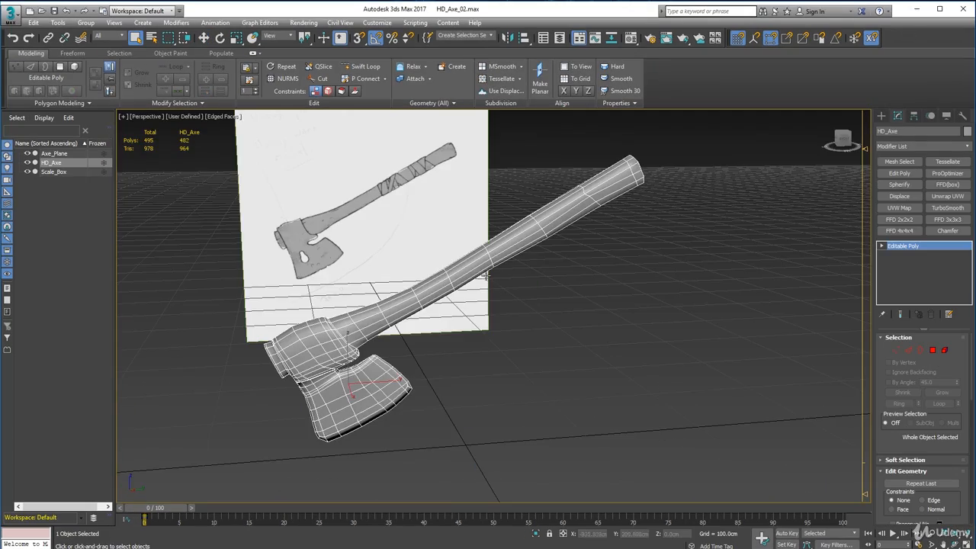
pyautogui.keyDown('alt'); pyautogui.moveTo(433, 279); pyautogui.dragTo(462, 305, button='middle'); pyautogui.keyUp('alt')
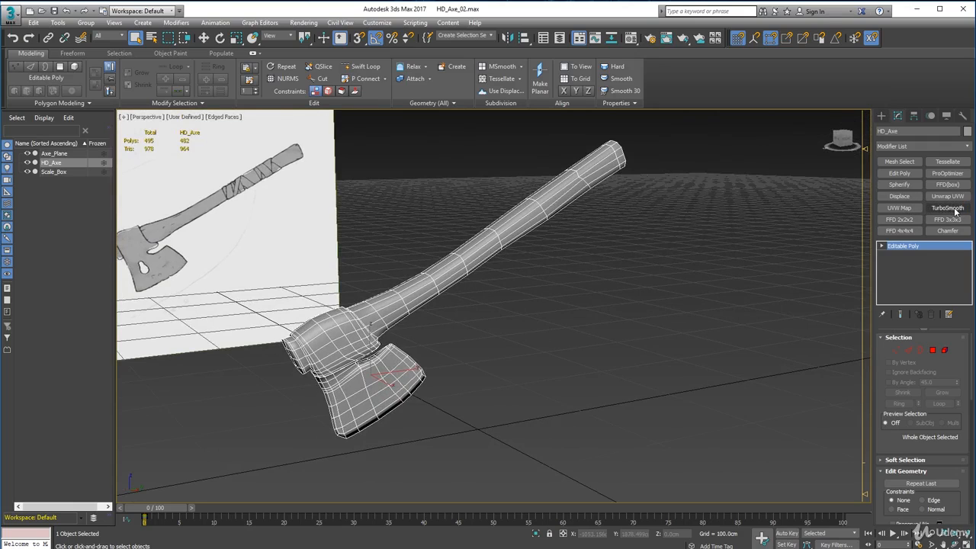
# Try adding TurboSmooth as an extra modifier button with the total set to 15, and discard the configuration.
pyautogui.click(904, 146)
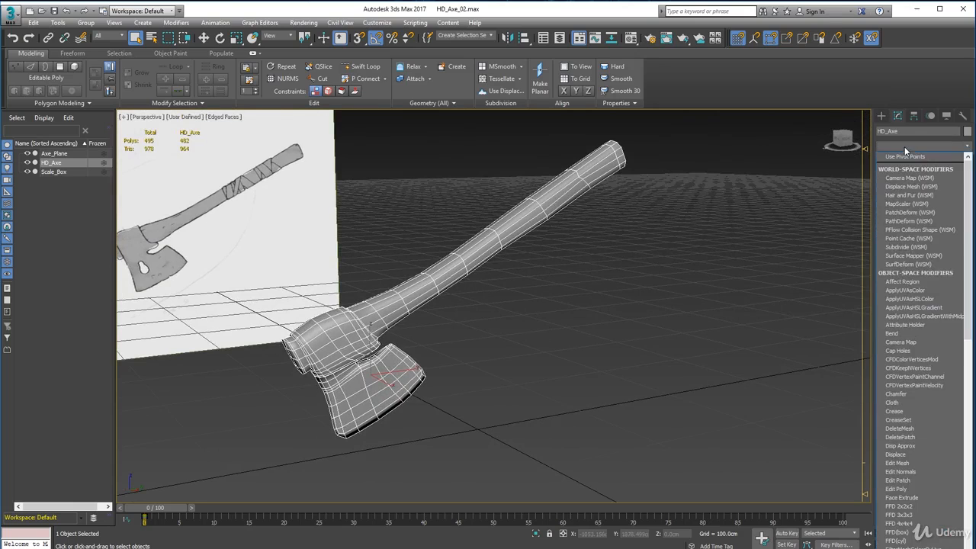
pyautogui.click(546, 16)
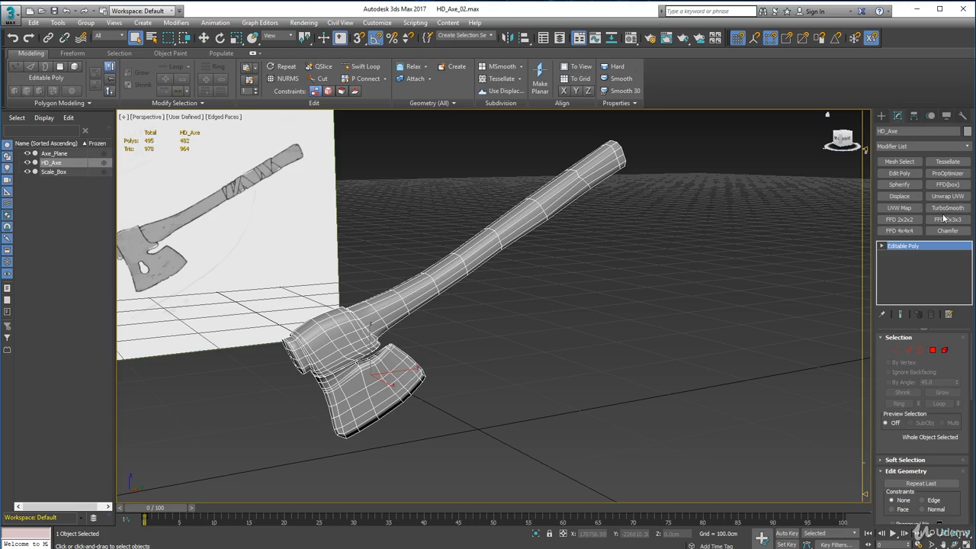
pyautogui.rightClick(919, 147)
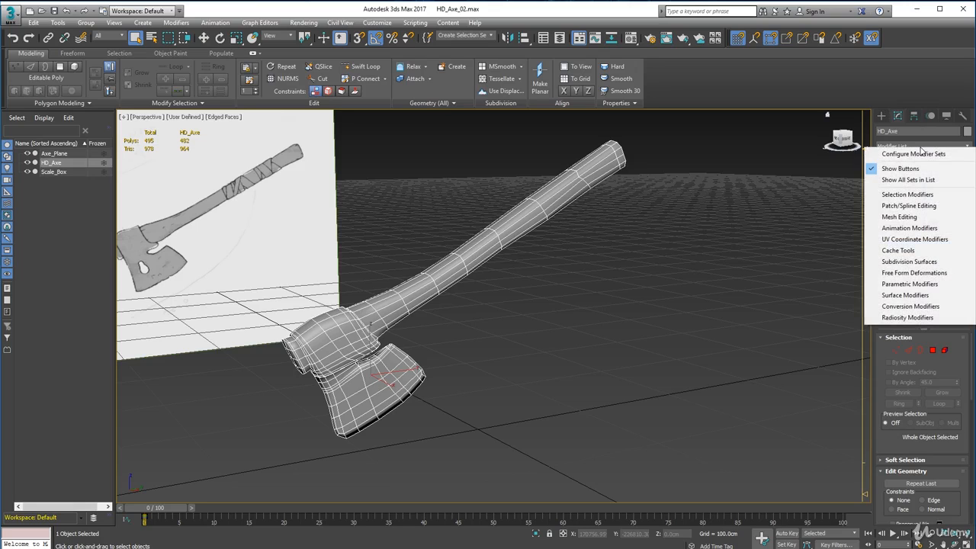
pyautogui.click(914, 153)
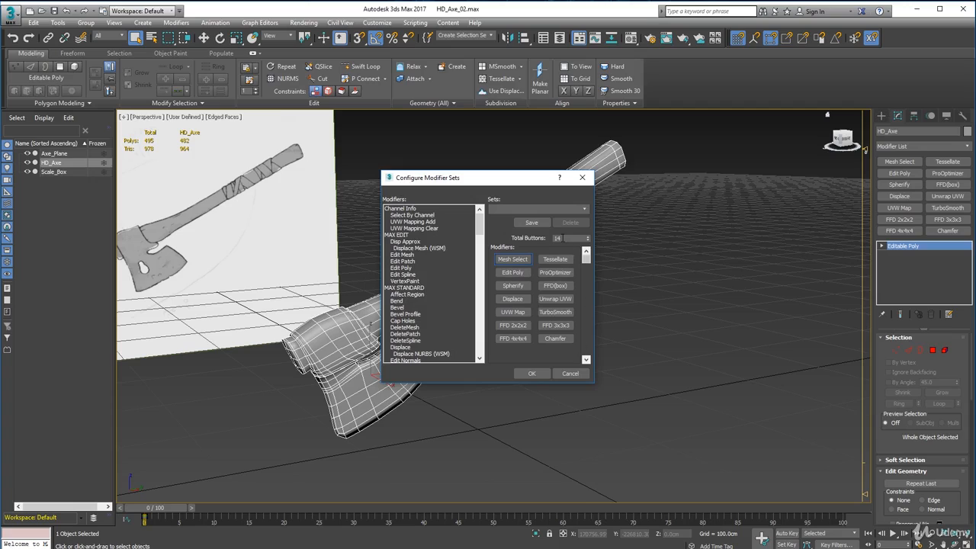
pyautogui.click(587, 235)
pyautogui.click(505, 352)
pyautogui.scroll(-15, 483, 262)
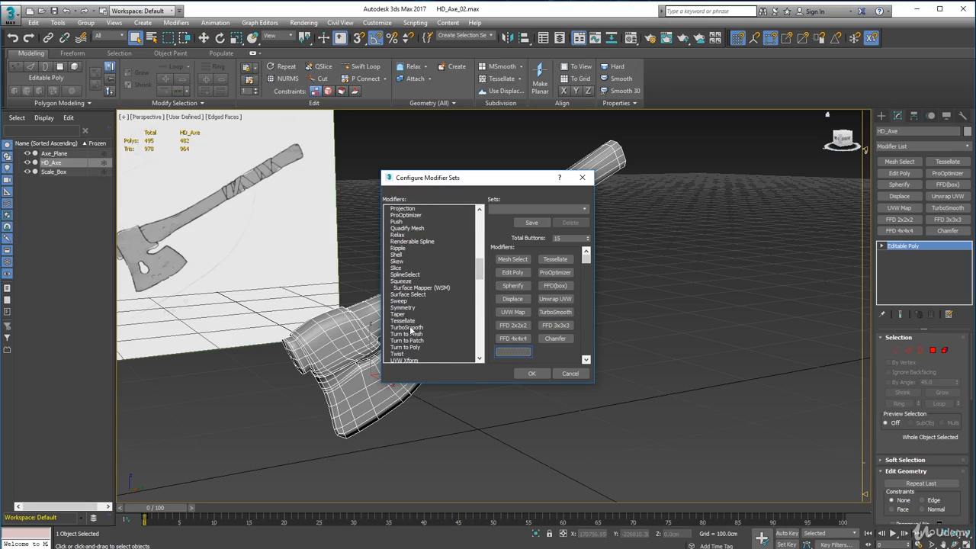
pyautogui.click(411, 328)
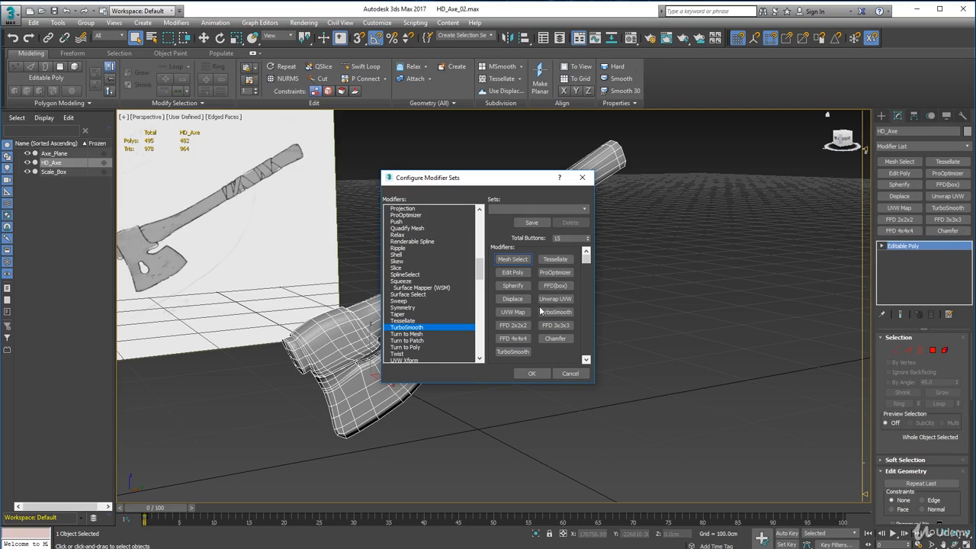
pyautogui.click(577, 374)
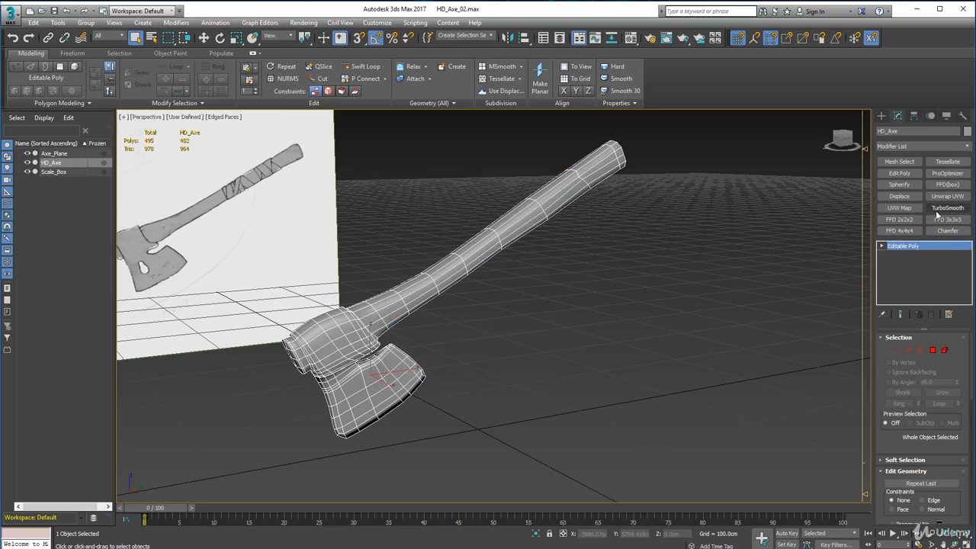
# Preview HD_Axe with a one-iteration TurboSmooth modifier and undo it to return to the Editable Poly mesh.
pyautogui.click(935, 209)
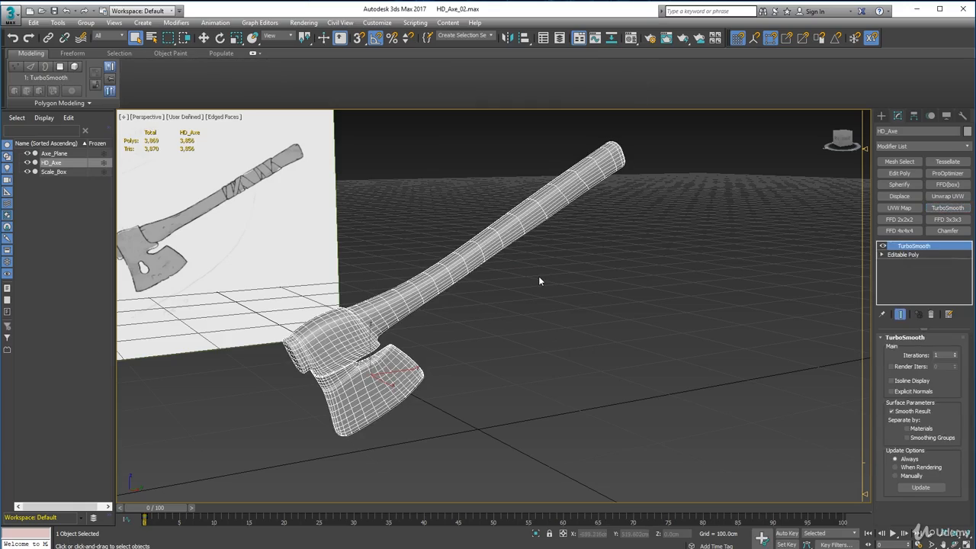
pyautogui.keyDown('alt'); pyautogui.moveTo(538, 281); pyautogui.dragTo(506, 310, button='middle'); pyautogui.keyUp('alt')
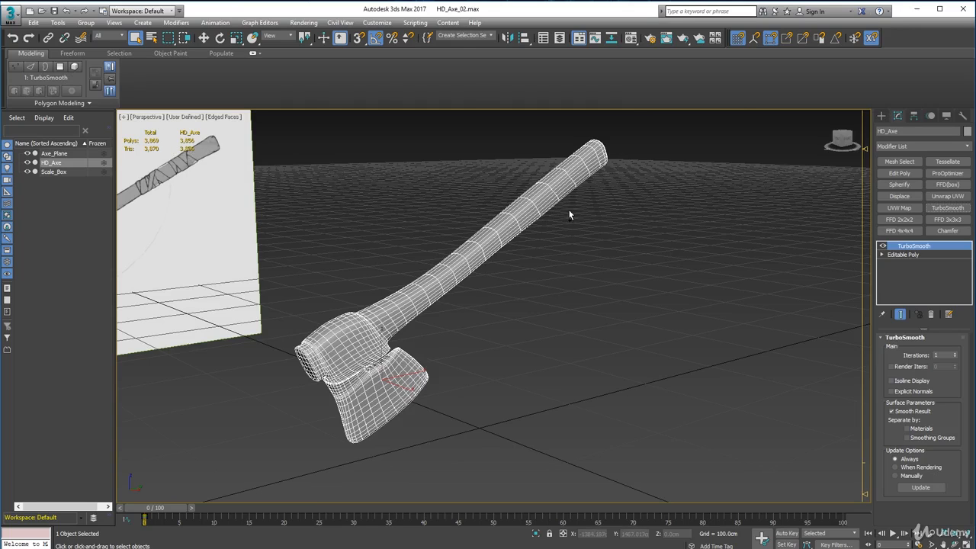
pyautogui.hotkey('ctrl', 'z')
pyautogui.keyDown('alt'); pyautogui.moveTo(387, 248); pyautogui.dragTo(328, 261, button='middle'); pyautogui.keyUp('alt')
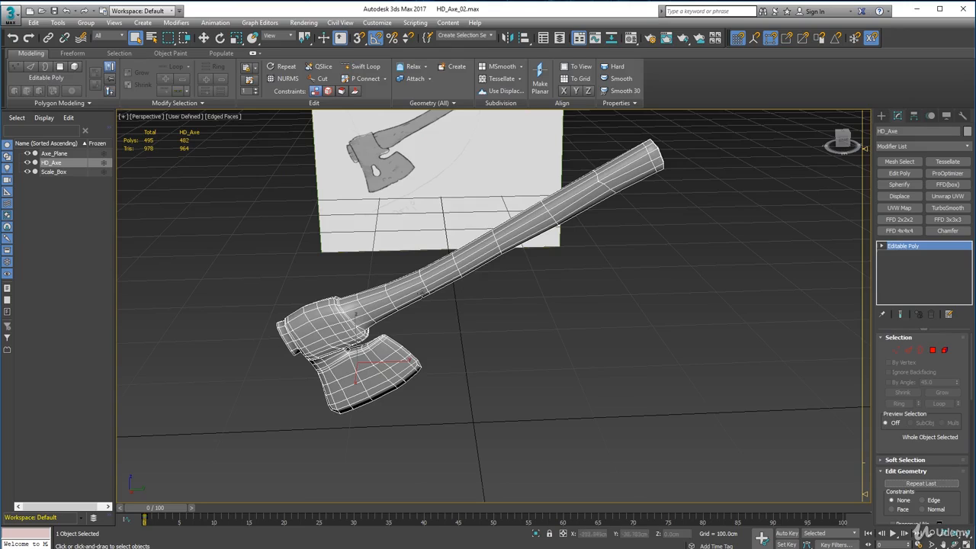
pyautogui.keyDown('alt'); pyautogui.moveTo(325, 258); pyautogui.dragTo(130, 154, button='middle'); pyautogui.keyUp('alt')
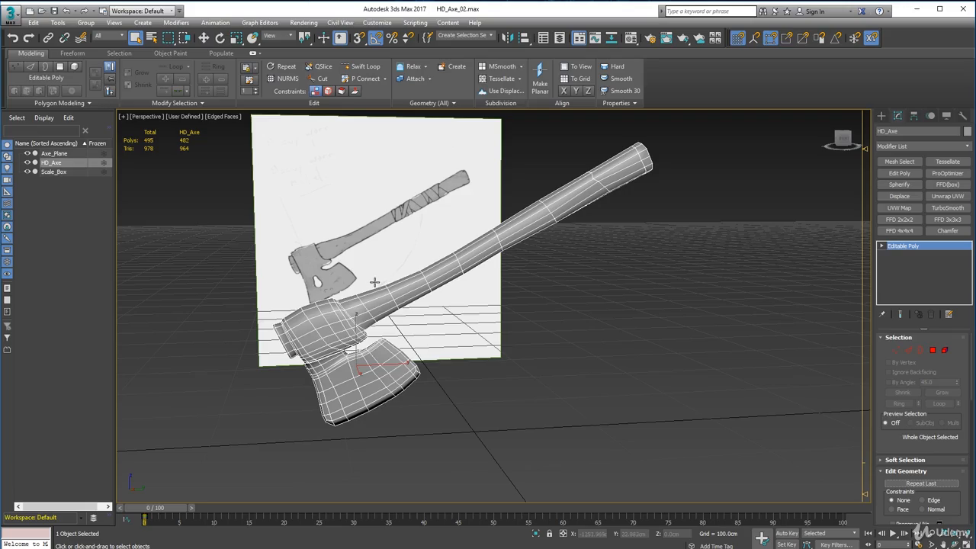
pyautogui.keyDown('alt'); pyautogui.moveTo(367, 281); pyautogui.dragTo(757, 250, button='middle'); pyautogui.keyUp('alt')
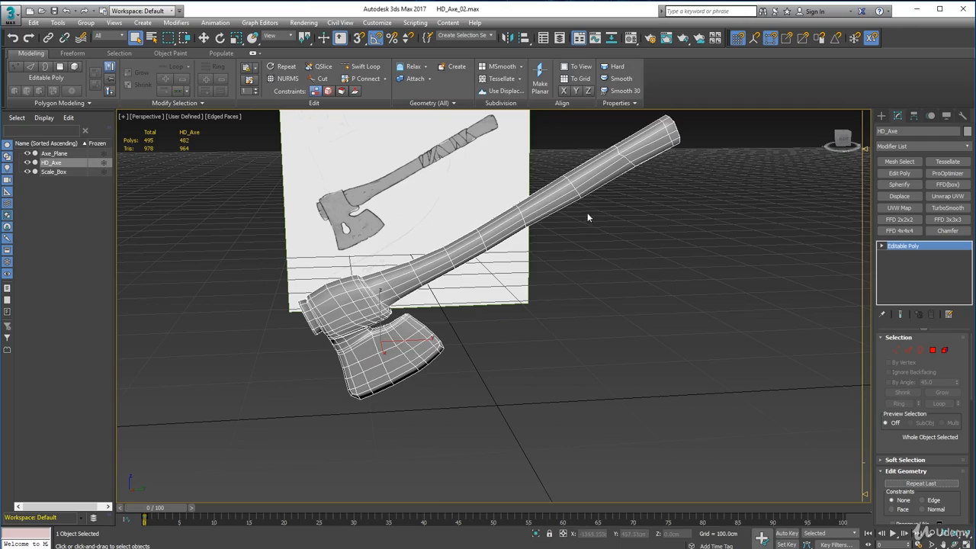
pyautogui.click(946, 207)
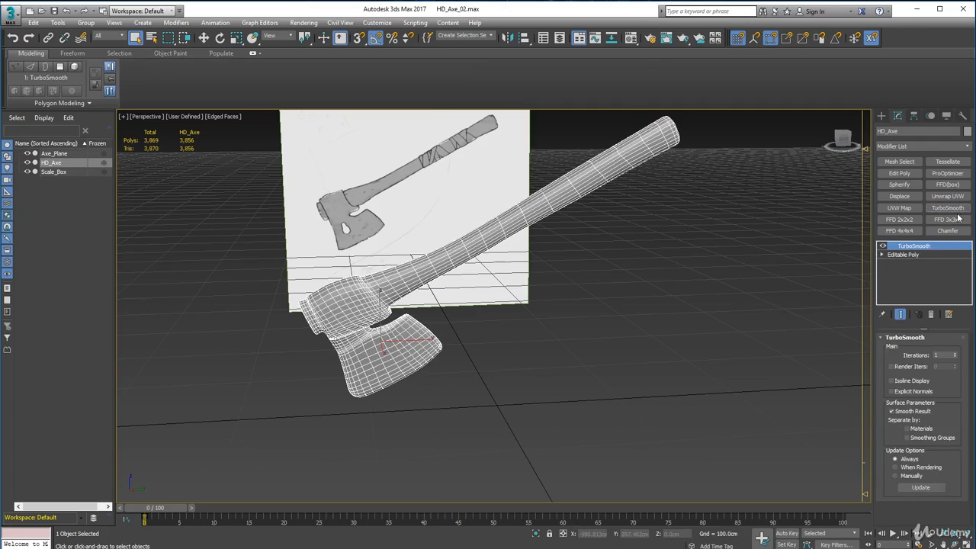
pyautogui.hotkey('ctrl', 'z')
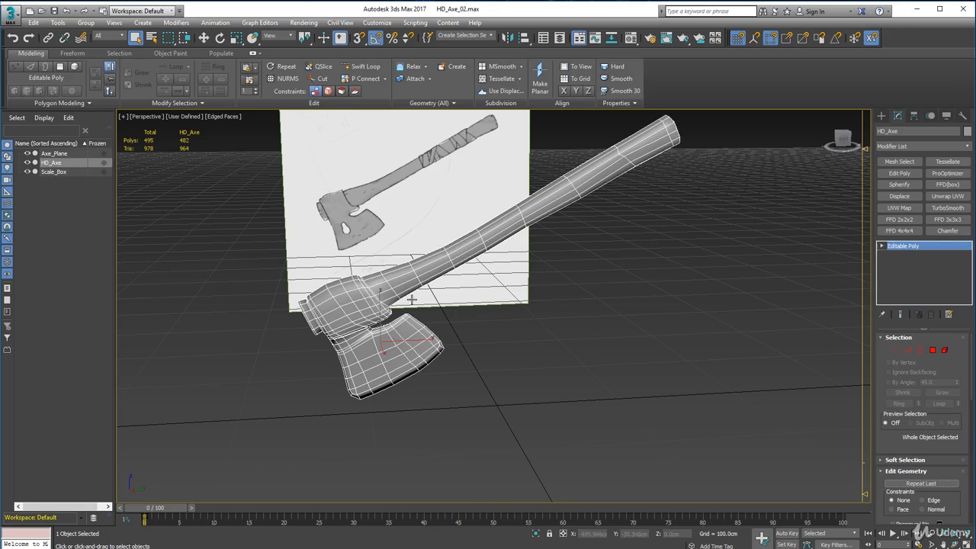
# Examine the edge flow around the axe's head, collar, notch and blade from several angles.
pyautogui.scroll(5, 412, 300)
pyautogui.scroll(2, 372, 297)
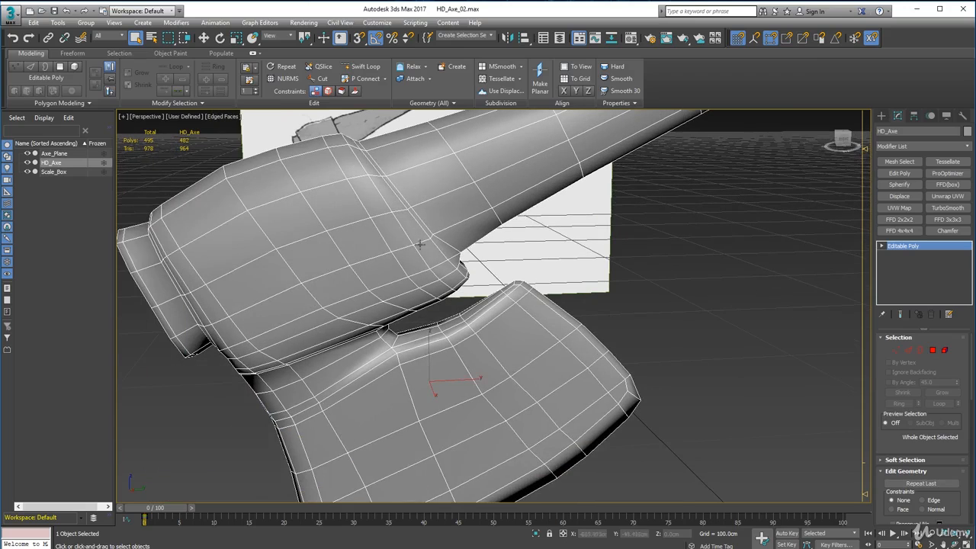
pyautogui.scroll(-3, 421, 204)
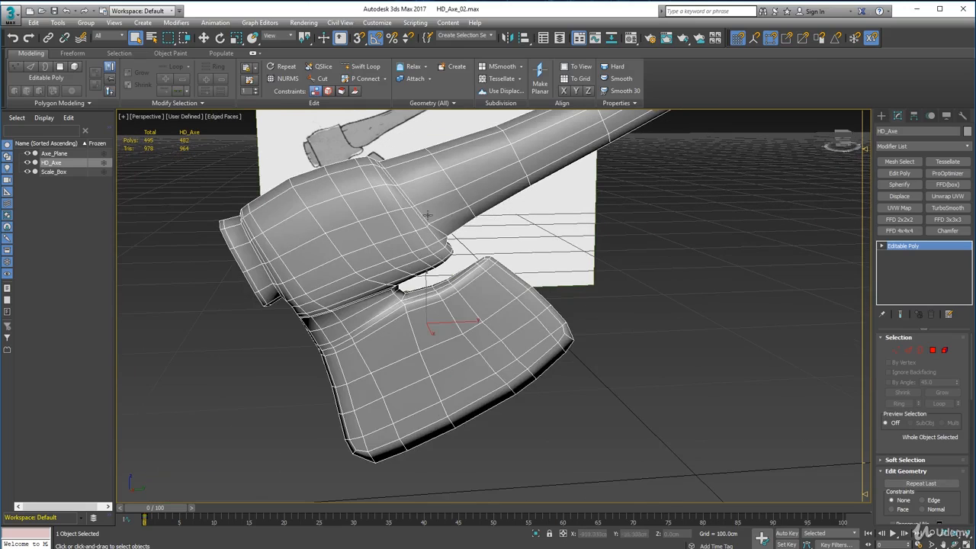
pyautogui.keyDown('alt'); pyautogui.moveTo(424, 224); pyautogui.dragTo(506, 224, button='middle'); pyautogui.keyUp('alt')
pyautogui.moveTo(506, 225); pyautogui.dragTo(382, 261, button='middle')
pyautogui.scroll(-2, 449, 266)
pyautogui.moveTo(383, 261); pyautogui.dragTo(421, 235, button='middle')
pyautogui.scroll(2, 436, 233)
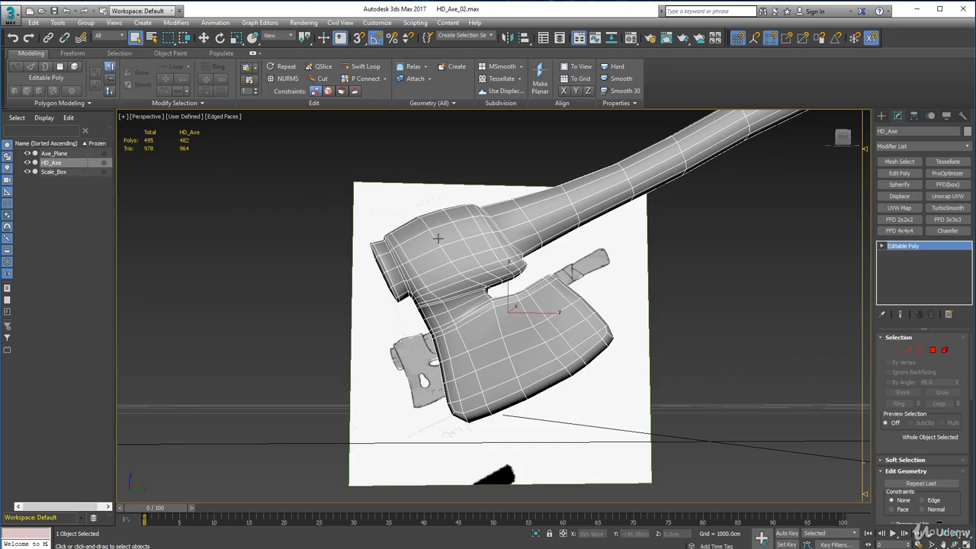
pyautogui.keyDown('alt'); pyautogui.moveTo(496, 289); pyautogui.dragTo(499, 296, button='middle'); pyautogui.keyUp('alt')
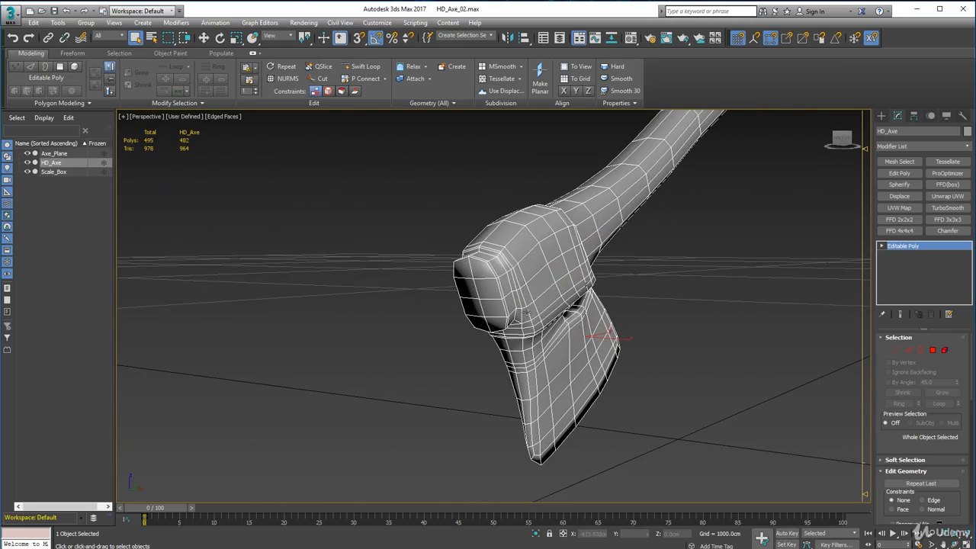
pyautogui.keyDown('alt'); pyautogui.moveTo(494, 247); pyautogui.dragTo(473, 269, button='middle'); pyautogui.keyUp('alt')
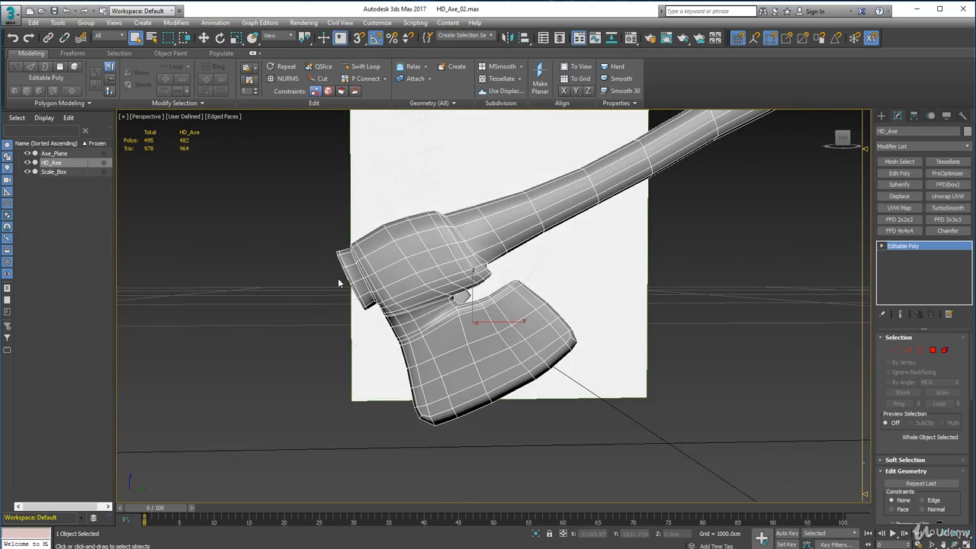
pyautogui.scroll(3, 336, 214)
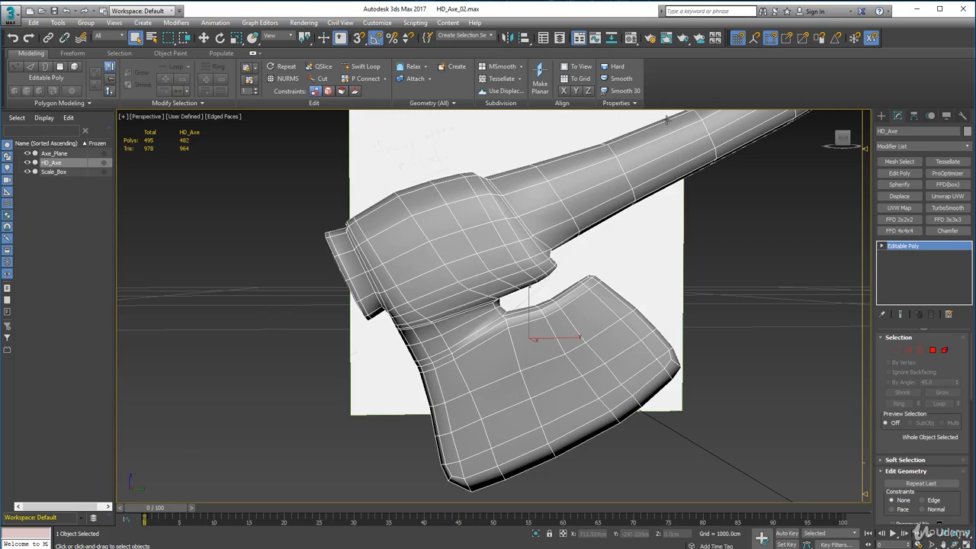
pyautogui.scroll(-8, 666, 119)
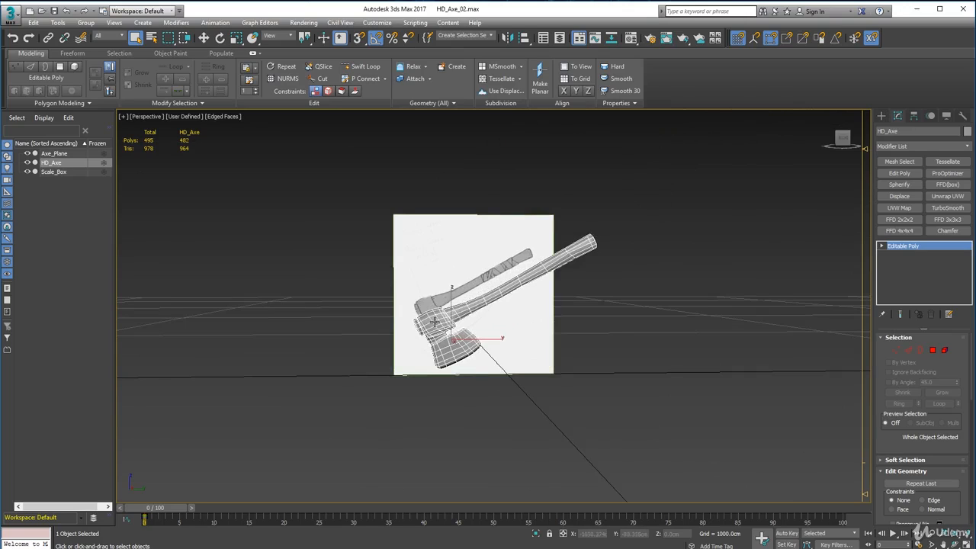
pyautogui.scroll(2, 414, 325)
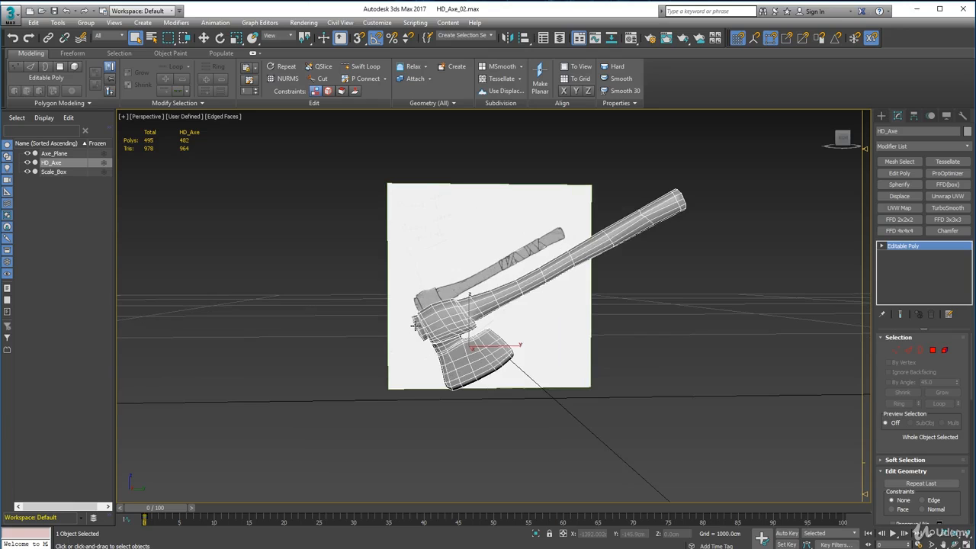
pyautogui.scroll(2, 421, 326)
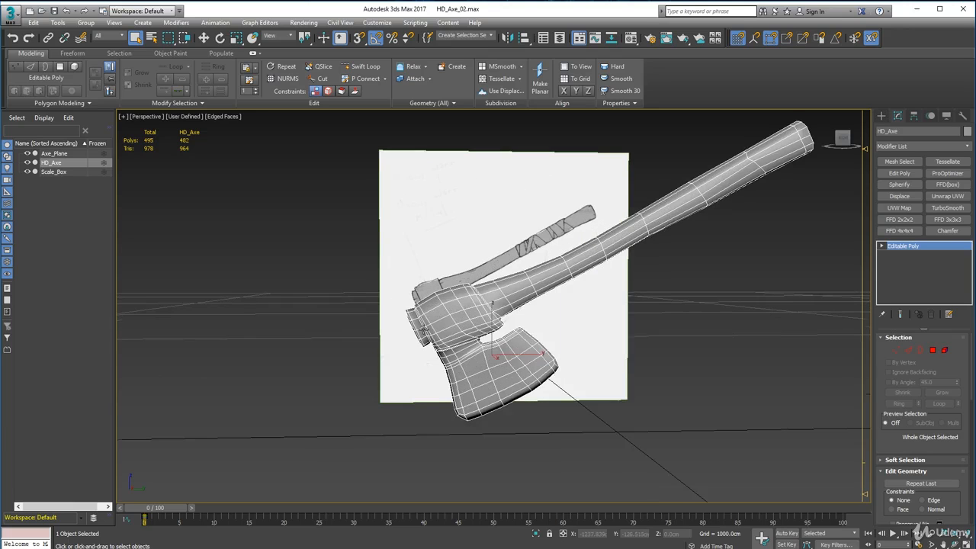
# Examine the opposite side of the axe mesh, from the blade and collar notch along the full handle.
pyautogui.keyDown('alt'); pyautogui.moveTo(457, 340); pyautogui.dragTo(582, 341, button='middle'); pyautogui.keyUp('alt')
pyautogui.keyDown('alt'); pyautogui.moveTo(521, 353); pyautogui.dragTo(575, 322, button='middle'); pyautogui.keyUp('alt')
pyautogui.scroll(4, 576, 322)
pyautogui.scroll(-5, 534, 304)
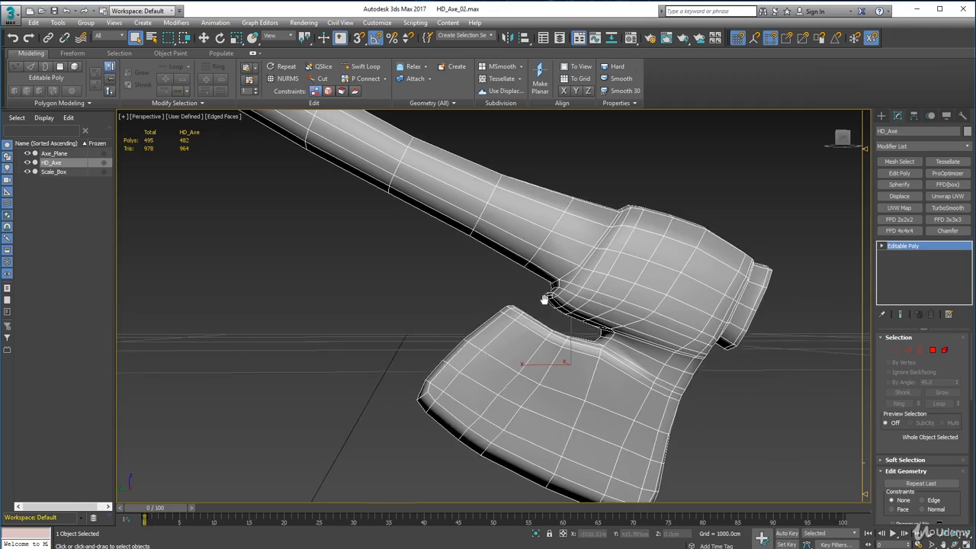
pyautogui.moveTo(484, 292); pyautogui.dragTo(528, 341, button='middle')
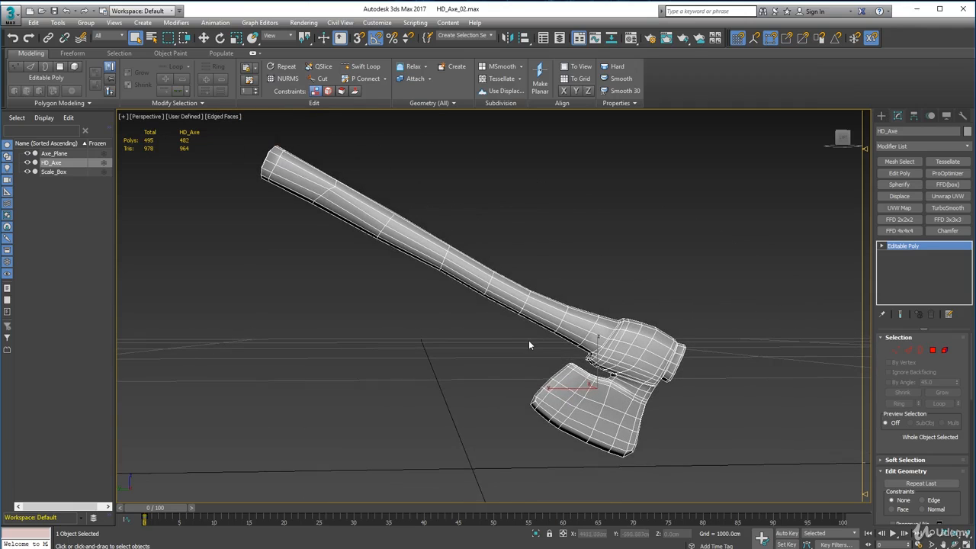
pyautogui.moveTo(458, 325)
pyautogui.keyDown('alt'); pyautogui.mouseDown(button='middle')
pyautogui.moveTo(470, 334)
pyautogui.moveTo(455, 330)
pyautogui.mouseUp(button='middle'); pyautogui.keyUp('alt')
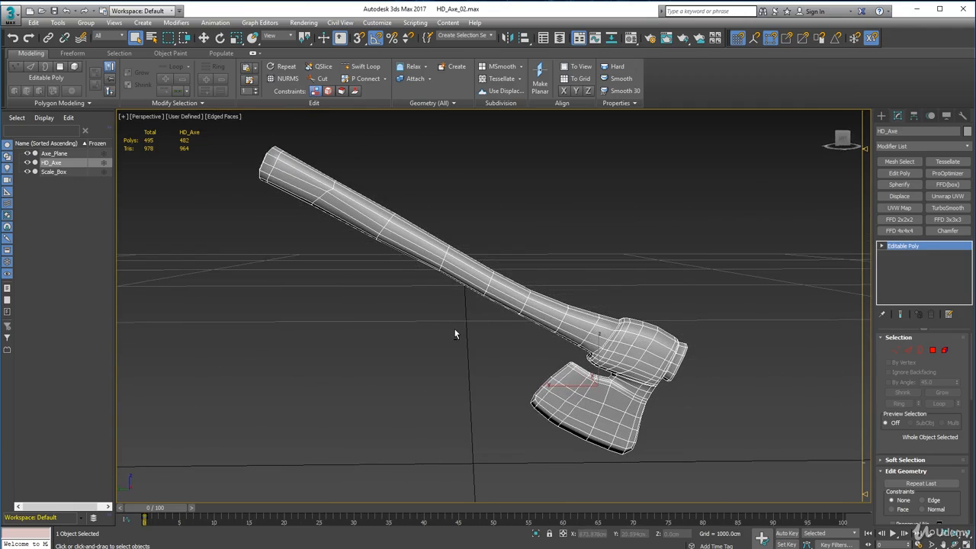
pyautogui.scroll(-2, 544, 305)
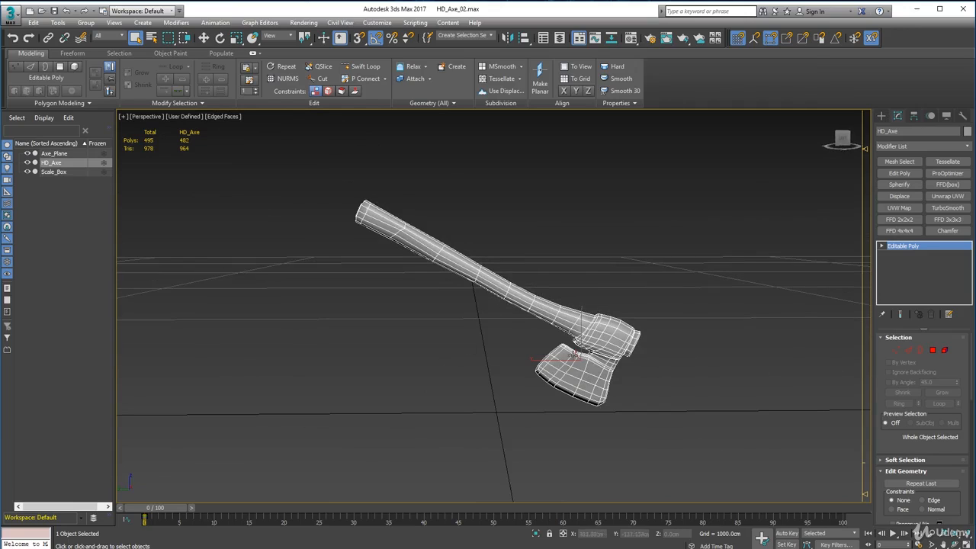
pyautogui.scroll(2, 524, 325)
pyautogui.keyDown('alt'); pyautogui.moveTo(524, 325); pyautogui.dragTo(521, 318, button='middle'); pyautogui.keyUp('alt')
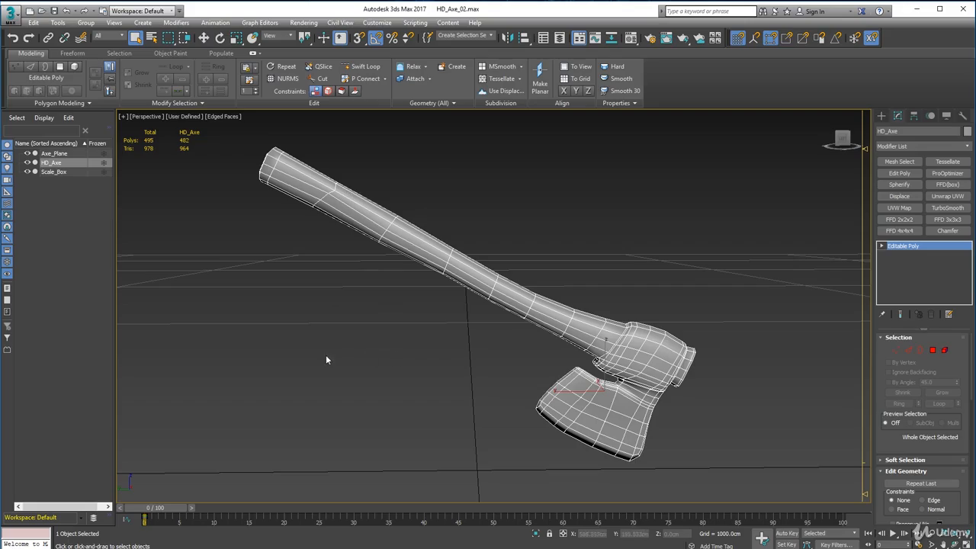
# Compare the finished axe mesh with the concept drawing on the image plane and deselect the axe.
pyautogui.keyDown('alt'); pyautogui.moveTo(336, 378); pyautogui.dragTo(348, 378, button='middle'); pyautogui.keyUp('alt')
pyautogui.keyDown('alt'); pyautogui.moveTo(435, 391); pyautogui.dragTo(562, 388, button='middle'); pyautogui.keyUp('alt')
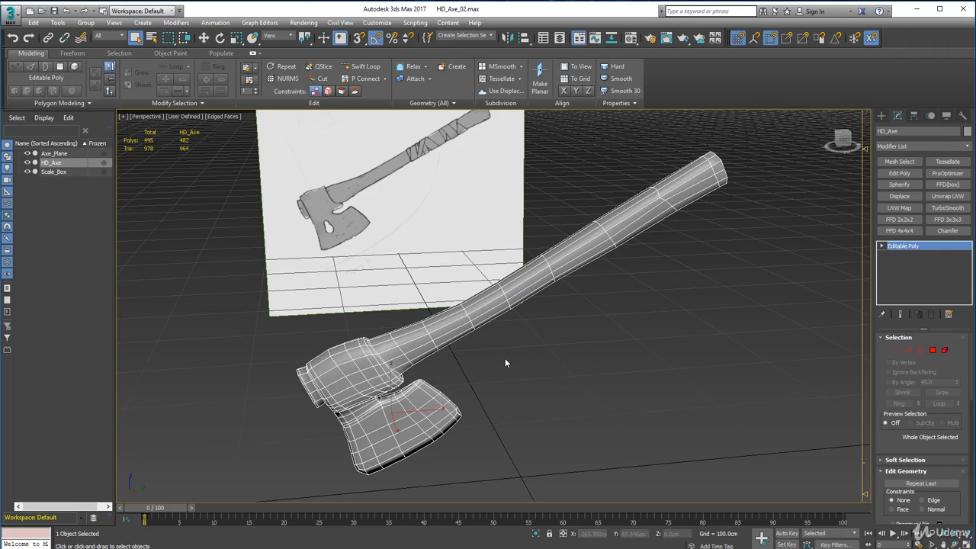
pyautogui.keyDown('alt'); pyautogui.moveTo(504, 363); pyautogui.dragTo(516, 351, button='middle'); pyautogui.keyUp('alt')
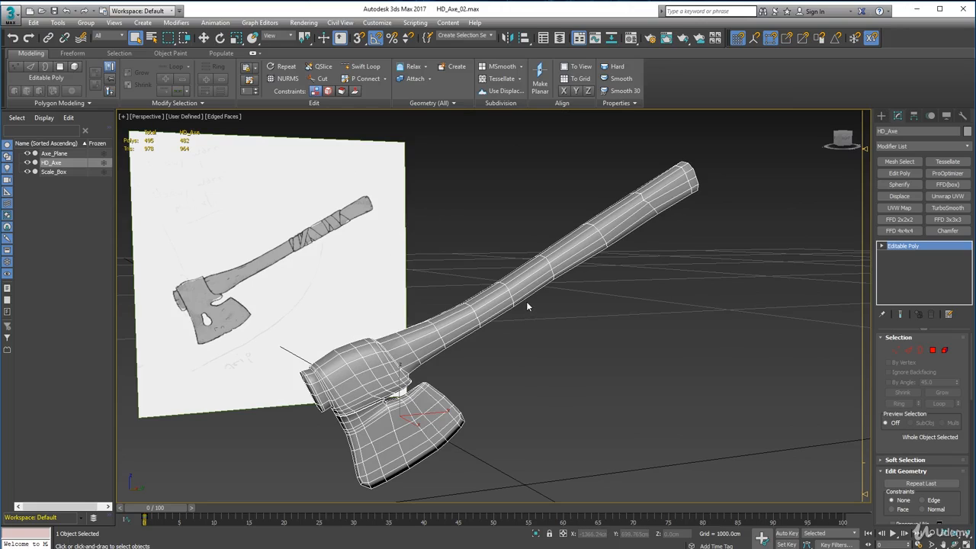
pyautogui.scroll(-4, 526, 305)
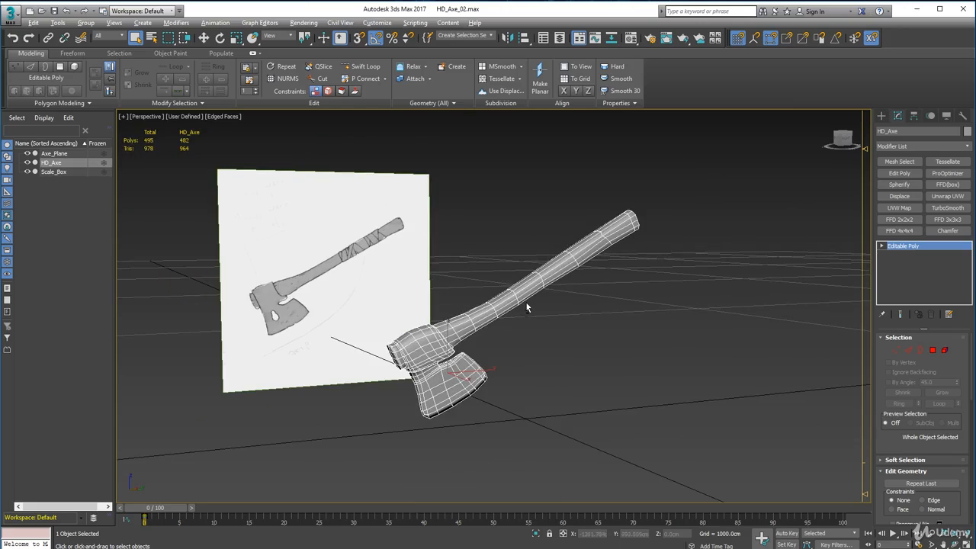
pyautogui.keyDown('alt'); pyautogui.moveTo(526, 305); pyautogui.dragTo(499, 320, button='middle'); pyautogui.keyUp('alt')
pyautogui.click(584, 346)
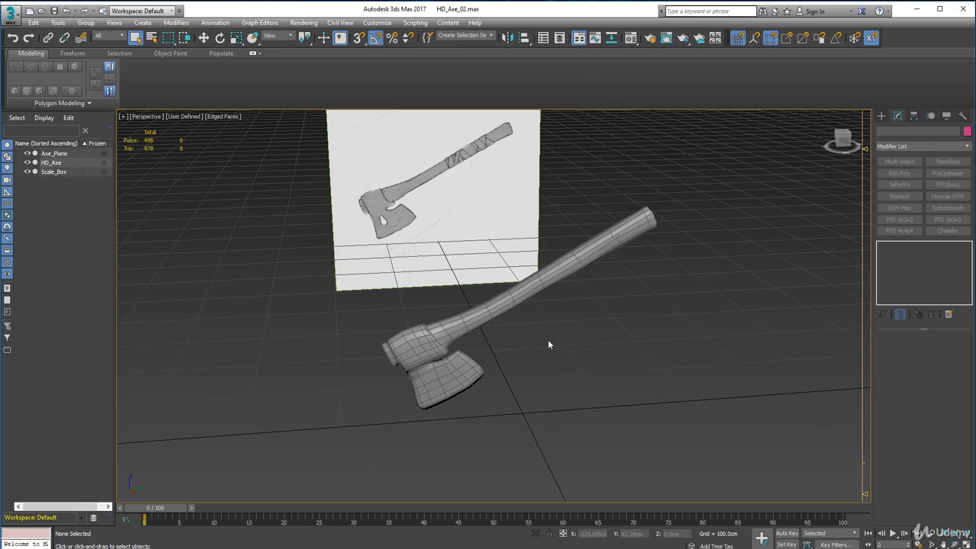